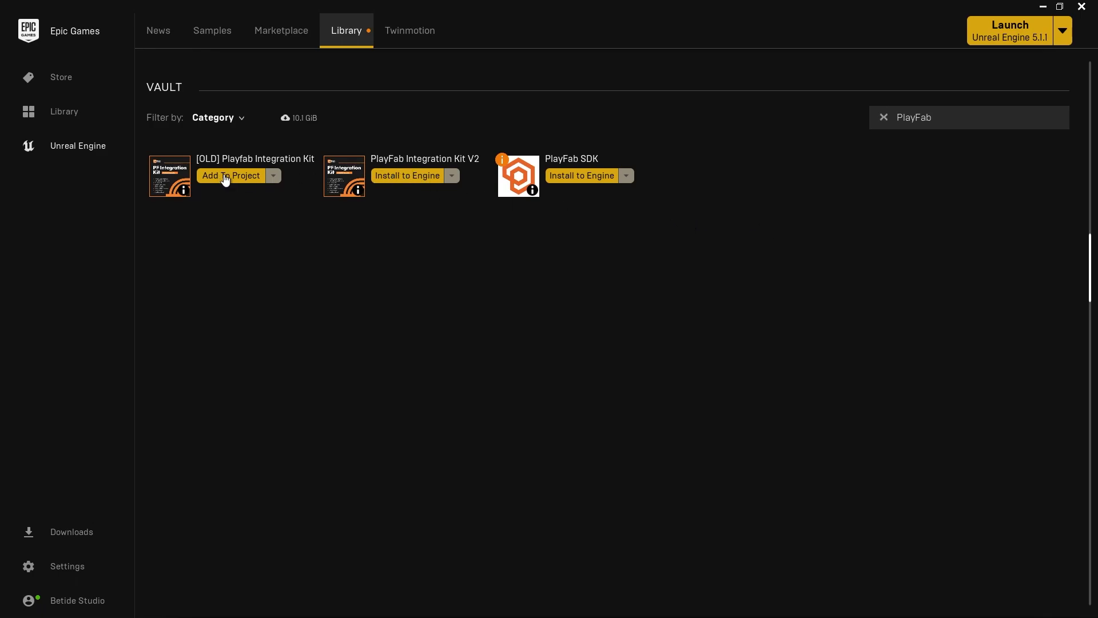
Step: Install PlayFab Integration Kit V2 to the Unreal Engine 5.3 slot and follow the download in Downloads
click(425, 183)
click(491, 314)
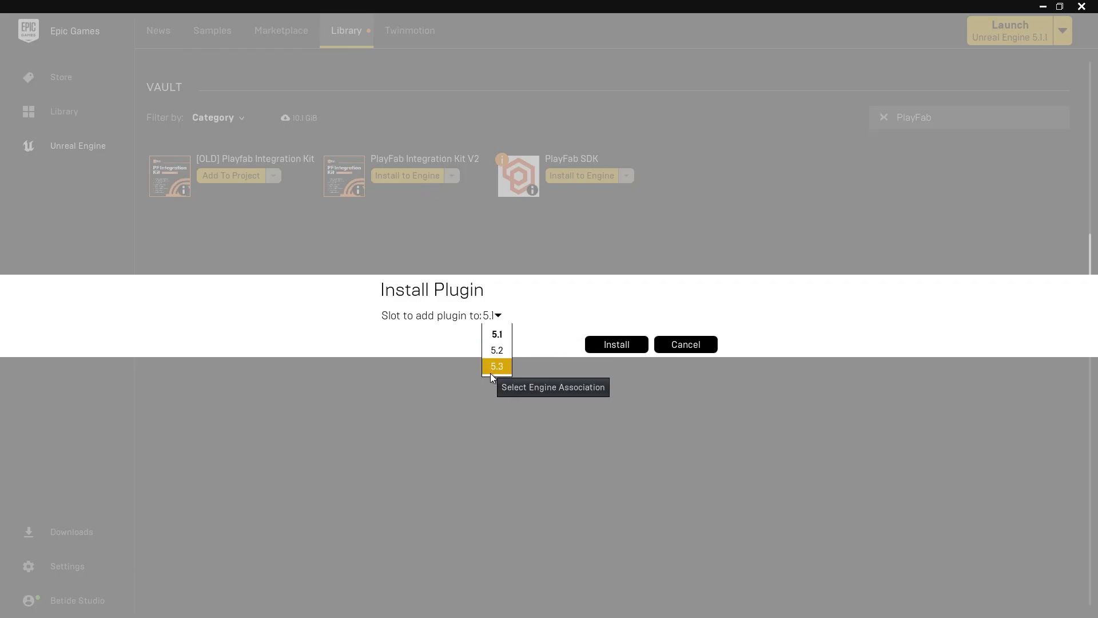
click(490, 372)
click(628, 344)
click(41, 538)
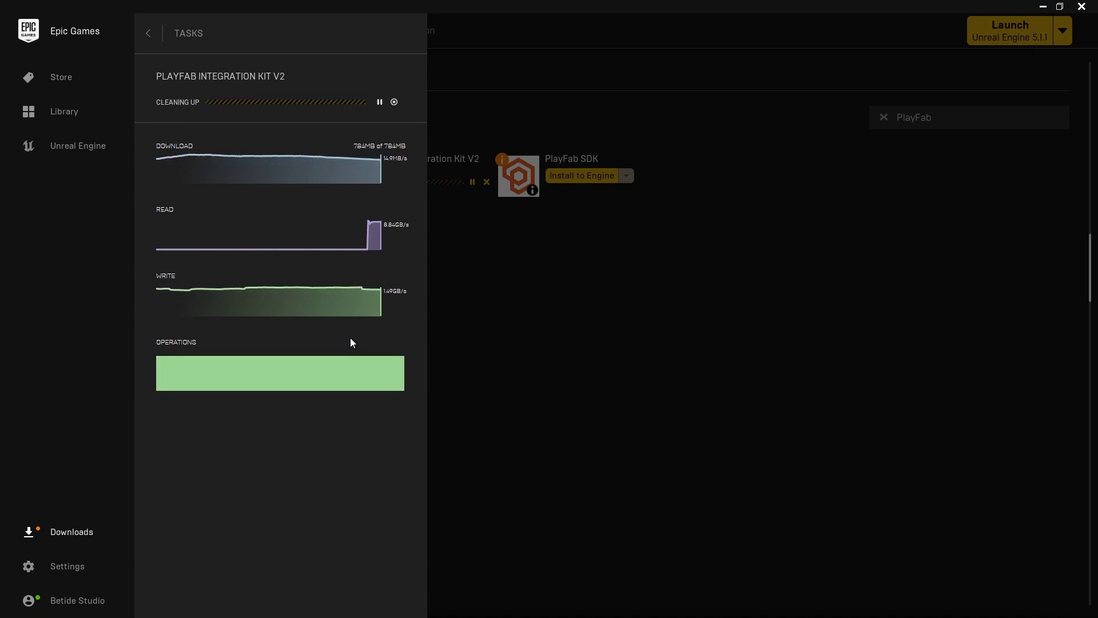
Step: Close the Epic launcher and browse to UE_5.3 > Engine > Plugins > Marketplace in File Explorer
click(553, 259)
click(1090, 8)
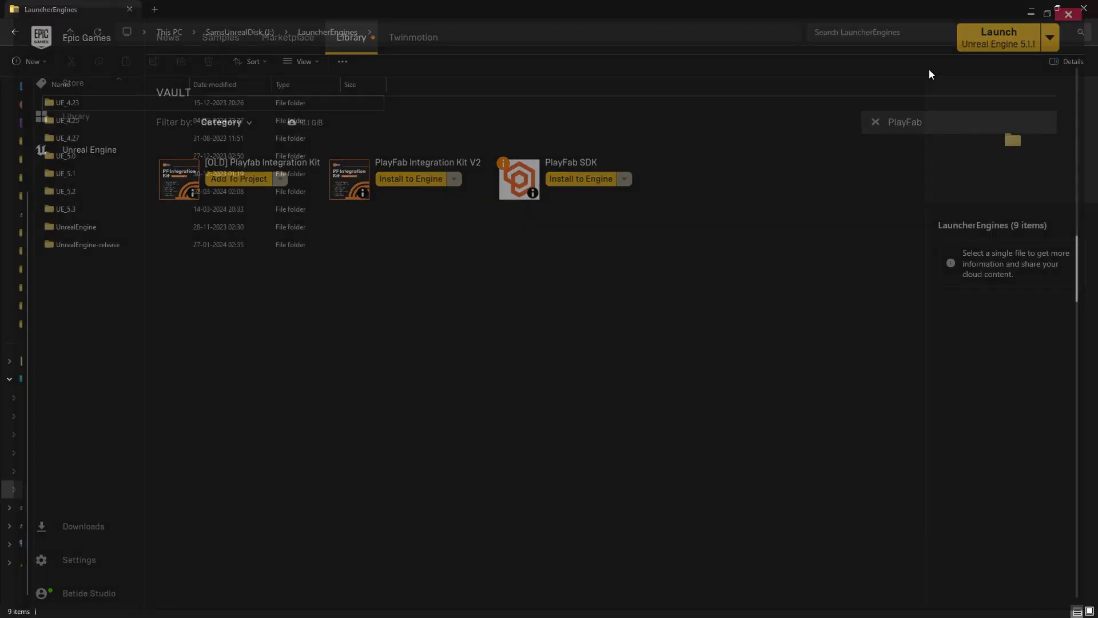
double_click(74, 212)
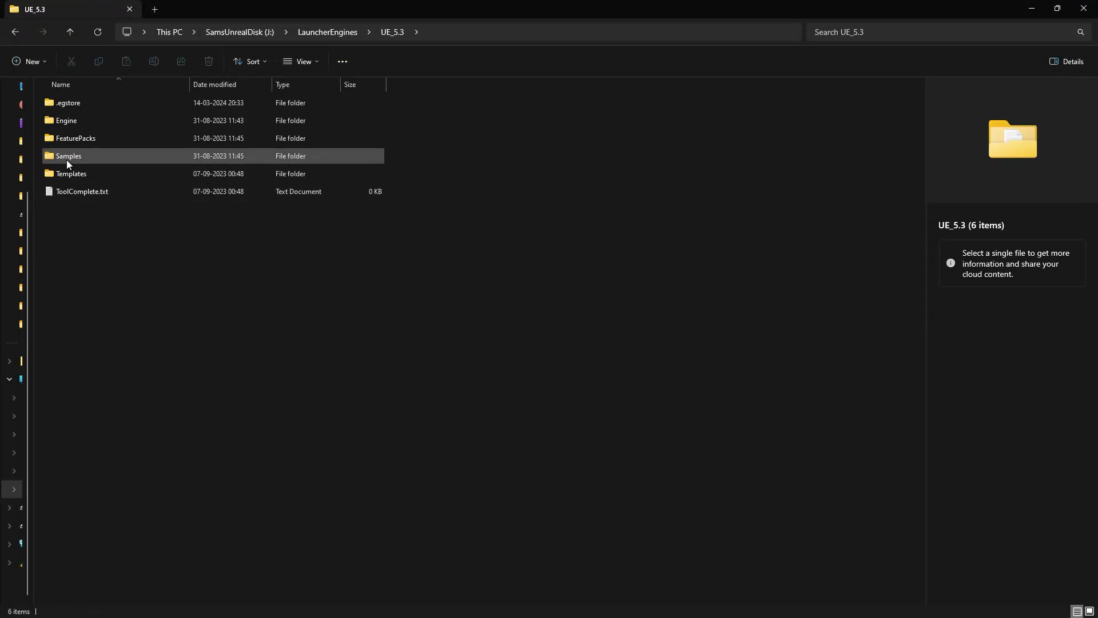
double_click(64, 120)
double_click(73, 244)
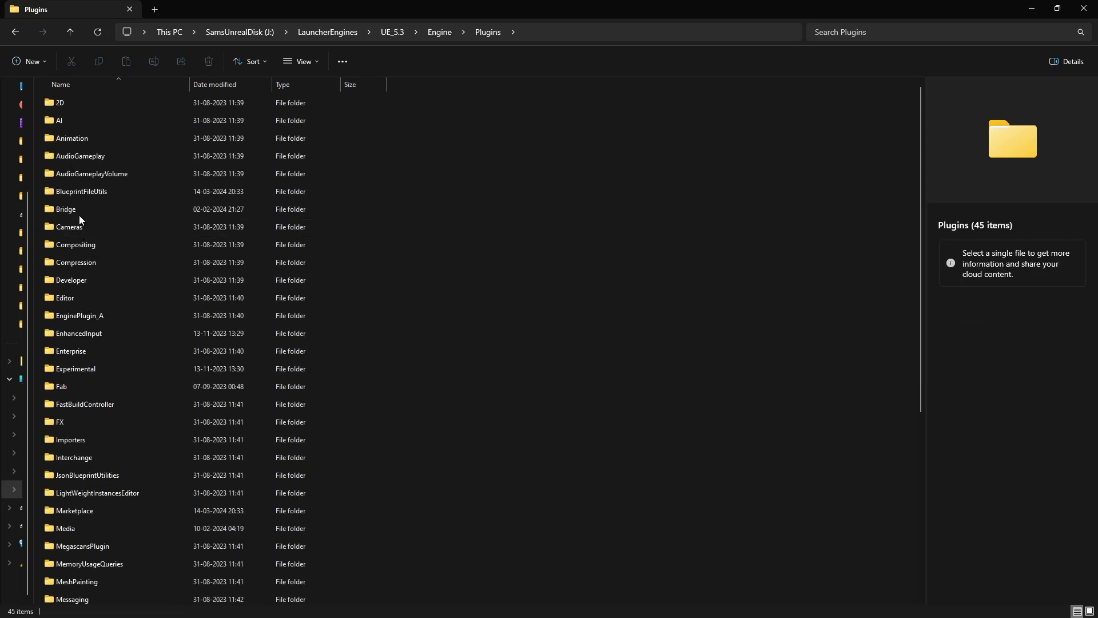
scroll(71, 385, down, 4)
double_click(73, 260)
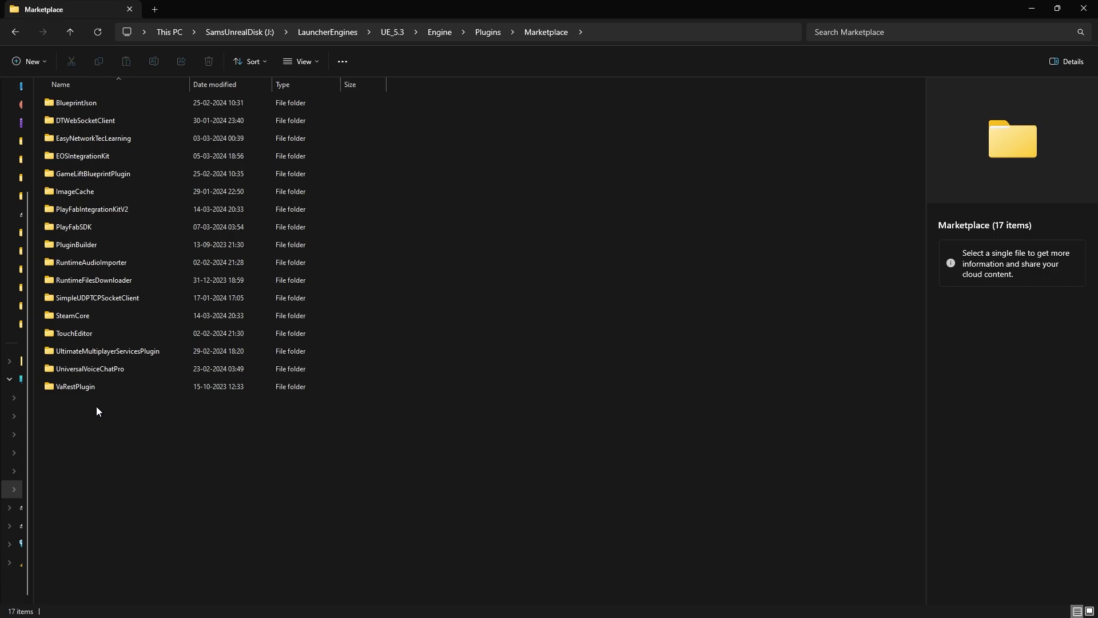
Step: Copy the PlayFabIntegrationKitV2 folder and go back up to LauncherEngines
right_click(79, 211)
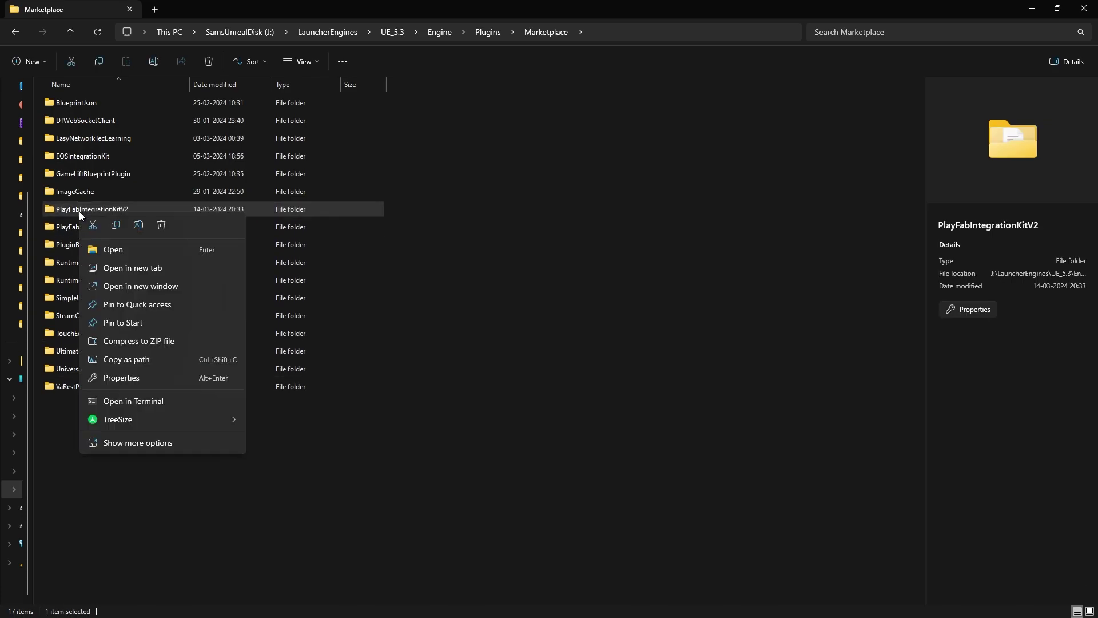
click(116, 225)
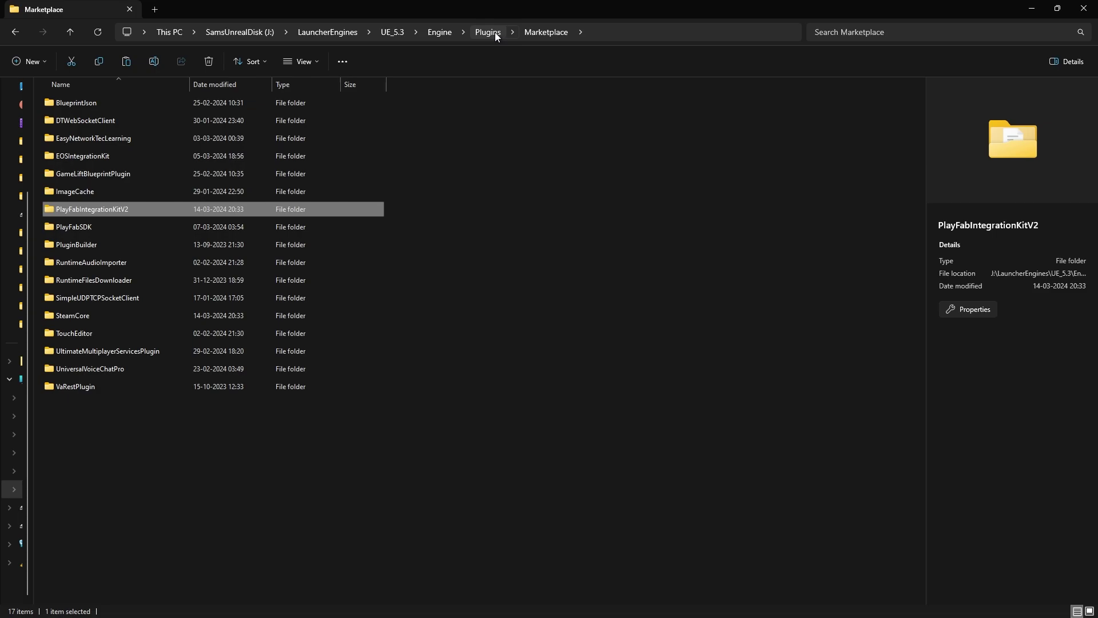
click(394, 33)
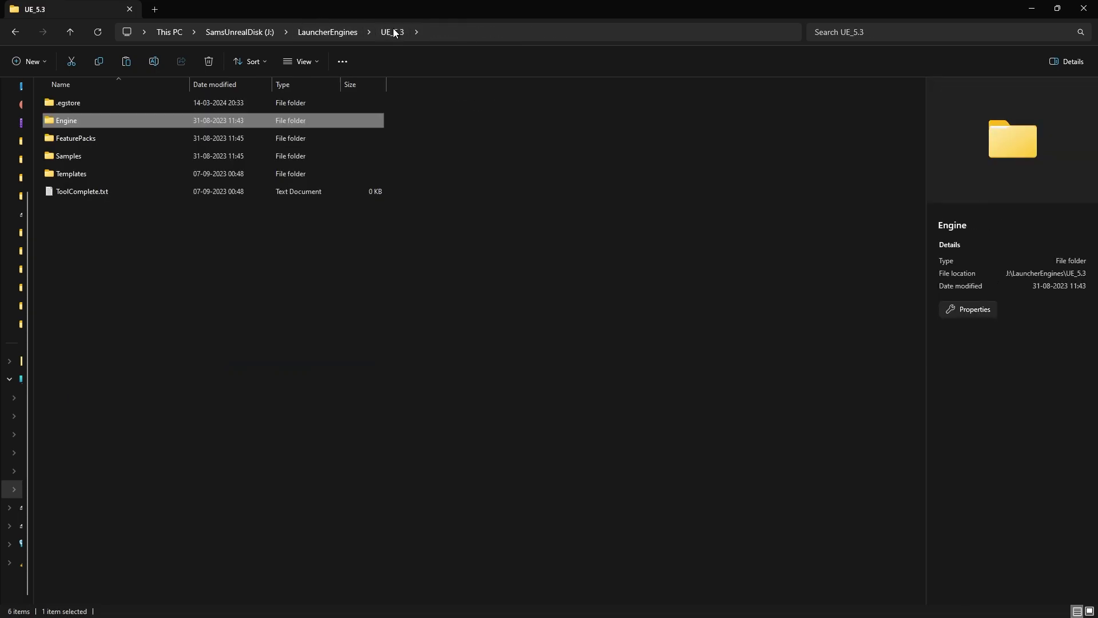
click(320, 33)
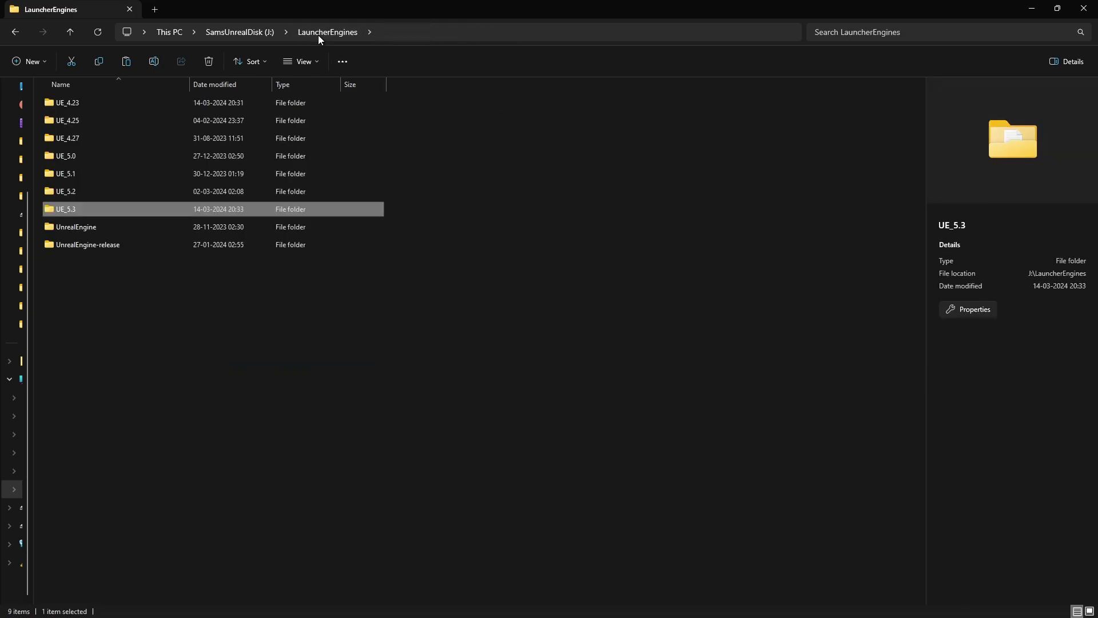
Step: Launch the source-built editor and create PFKitV2Video from the Third Person template without Starter Content
double_click(134, 242)
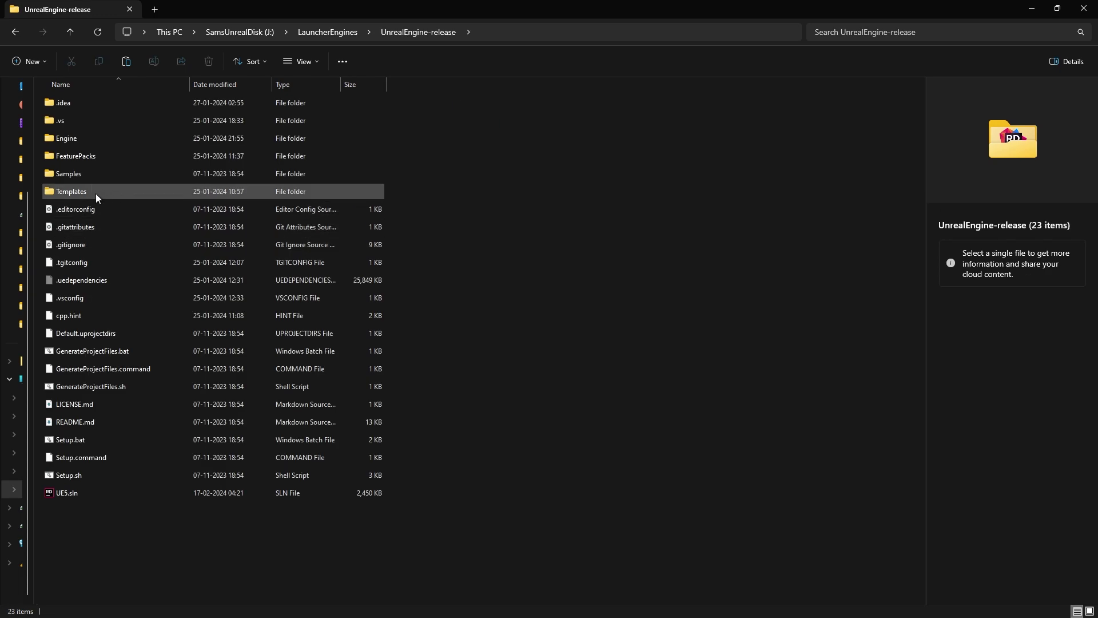
click(635, 606)
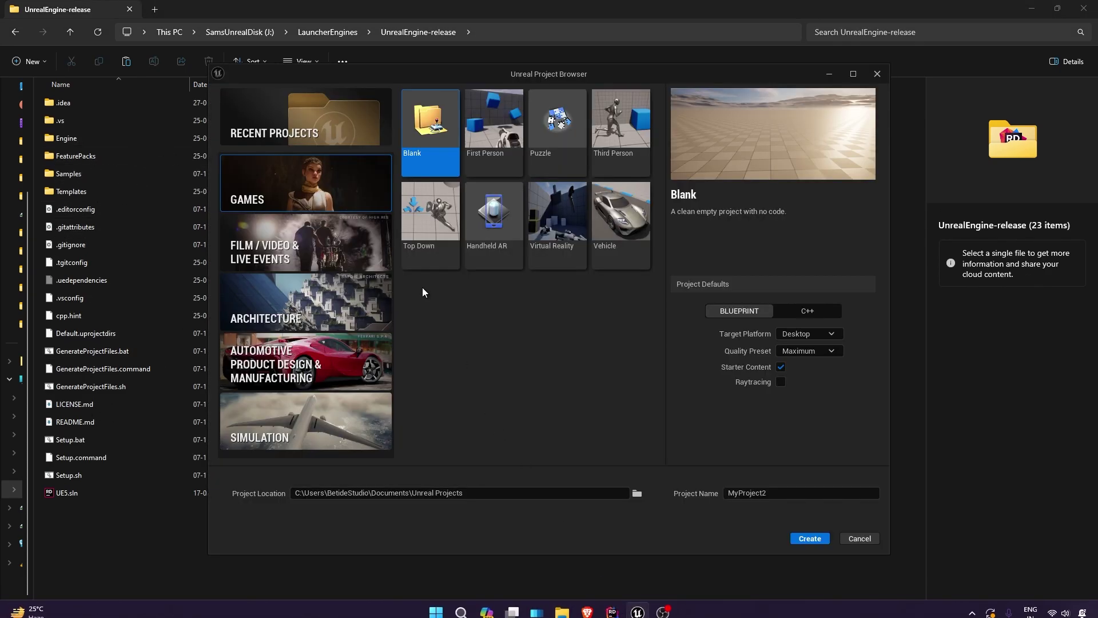
double_click(748, 494)
text(PFKit)
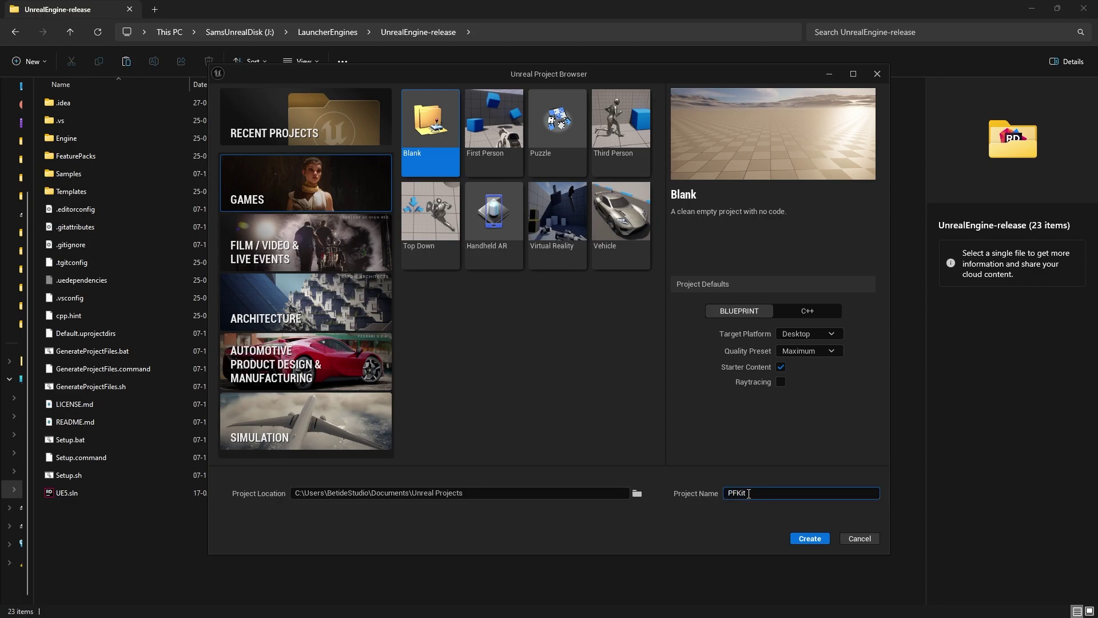
text(V2Video)
key(Return)
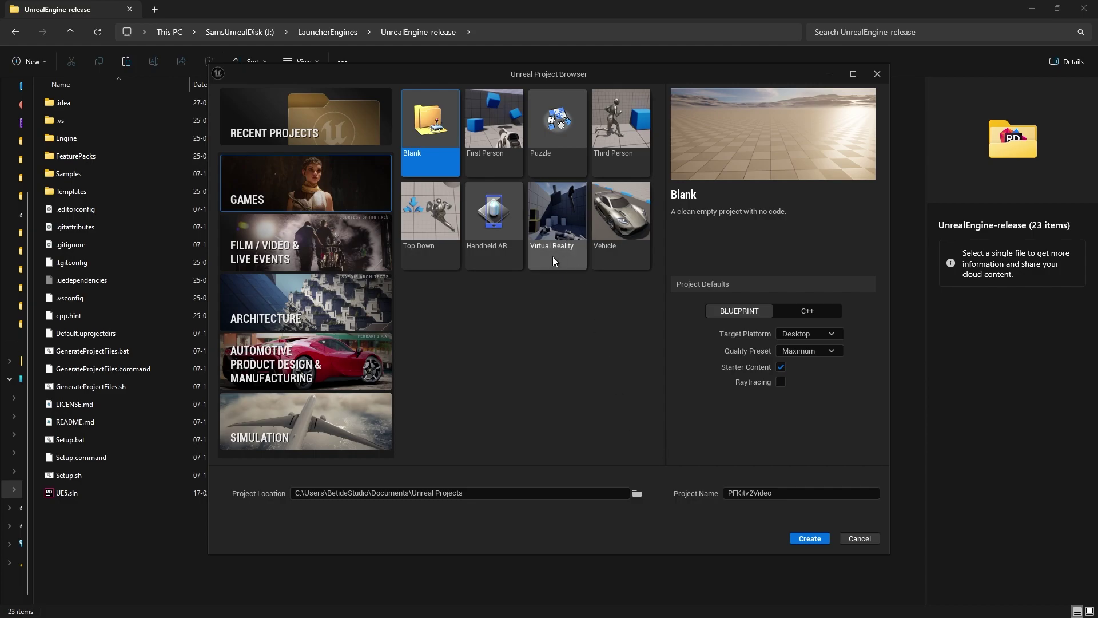
click(620, 132)
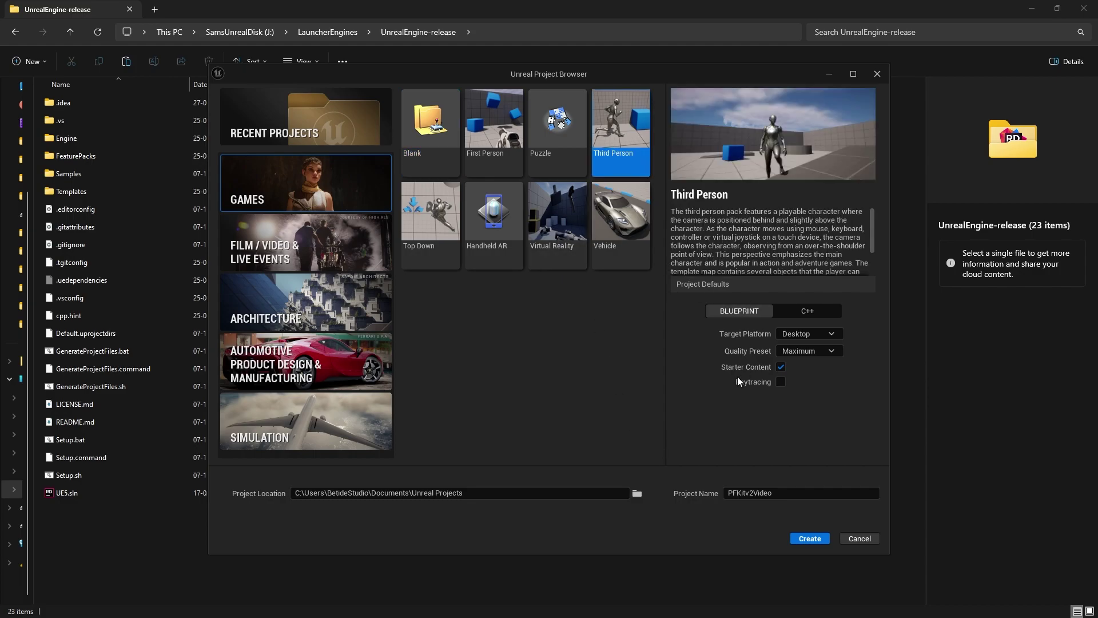
click(781, 367)
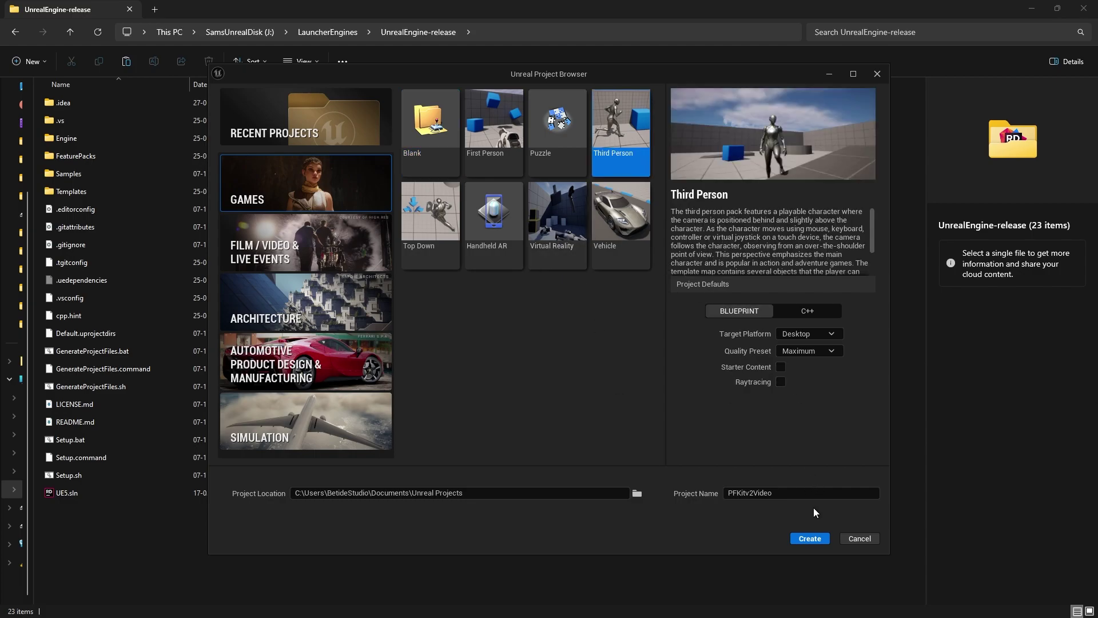
click(808, 540)
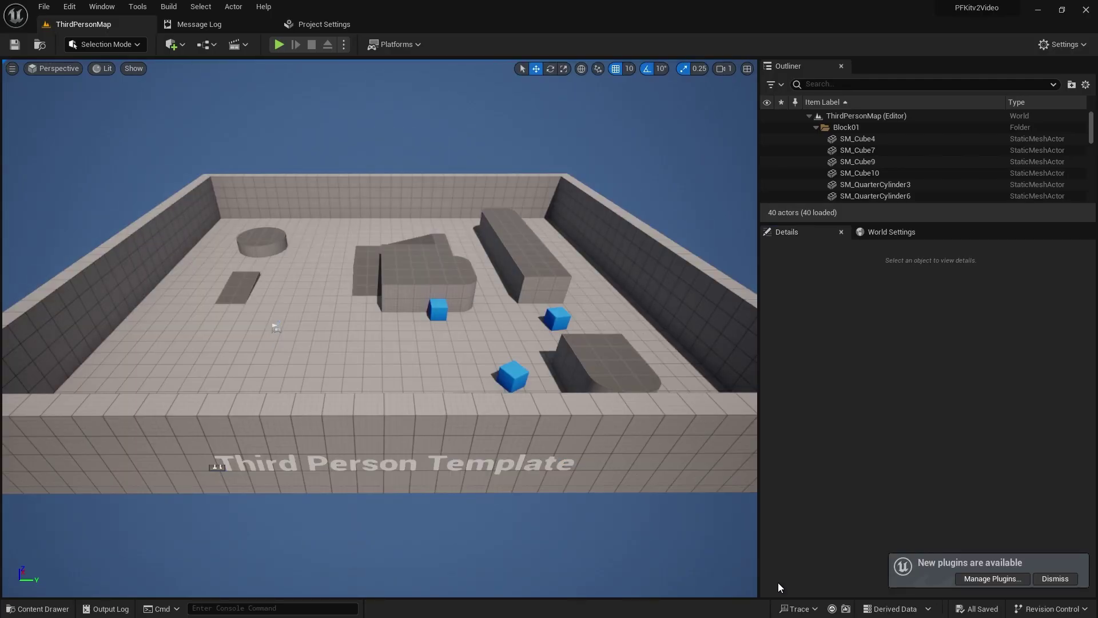
Step: Add a new C++ class named MyClass through Tools > New C++ Class
click(992, 578)
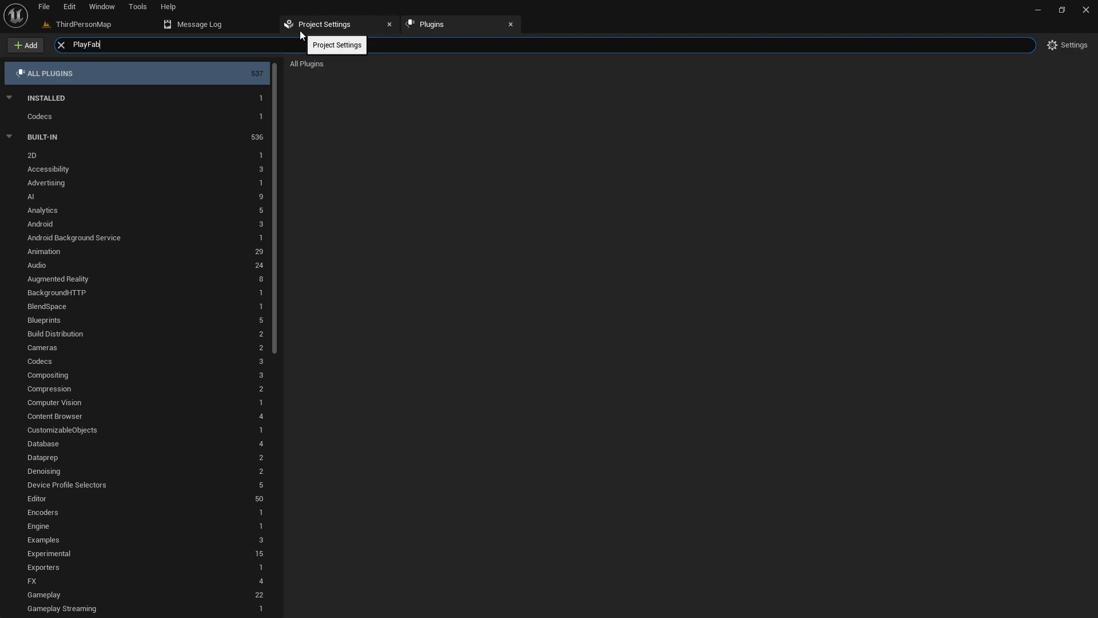
click(120, 24)
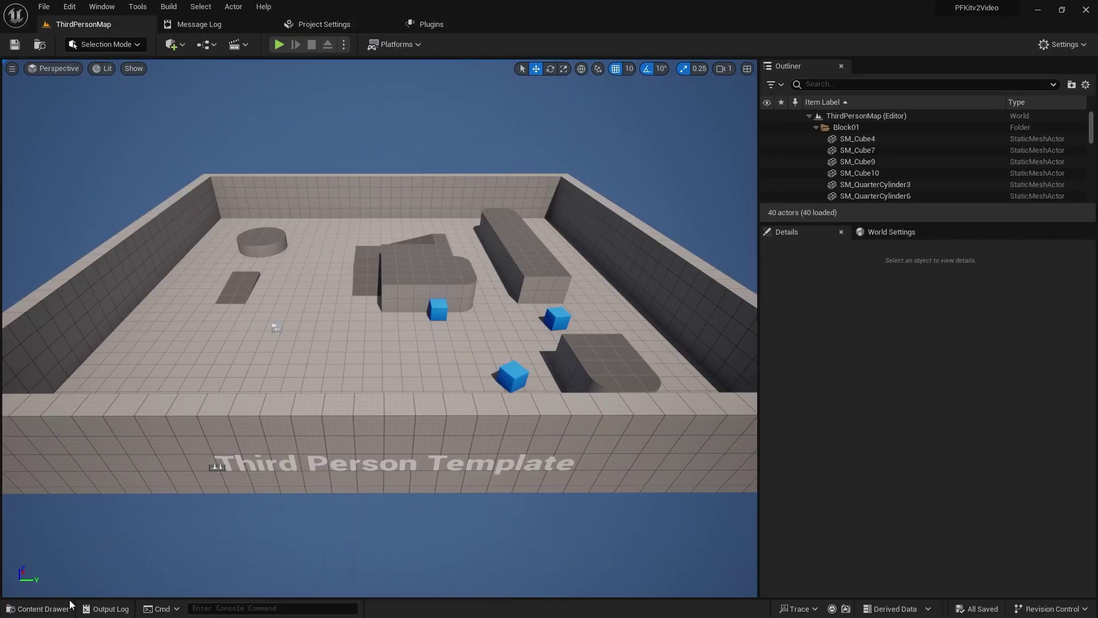
click(38, 608)
right_click(326, 429)
click(138, 6)
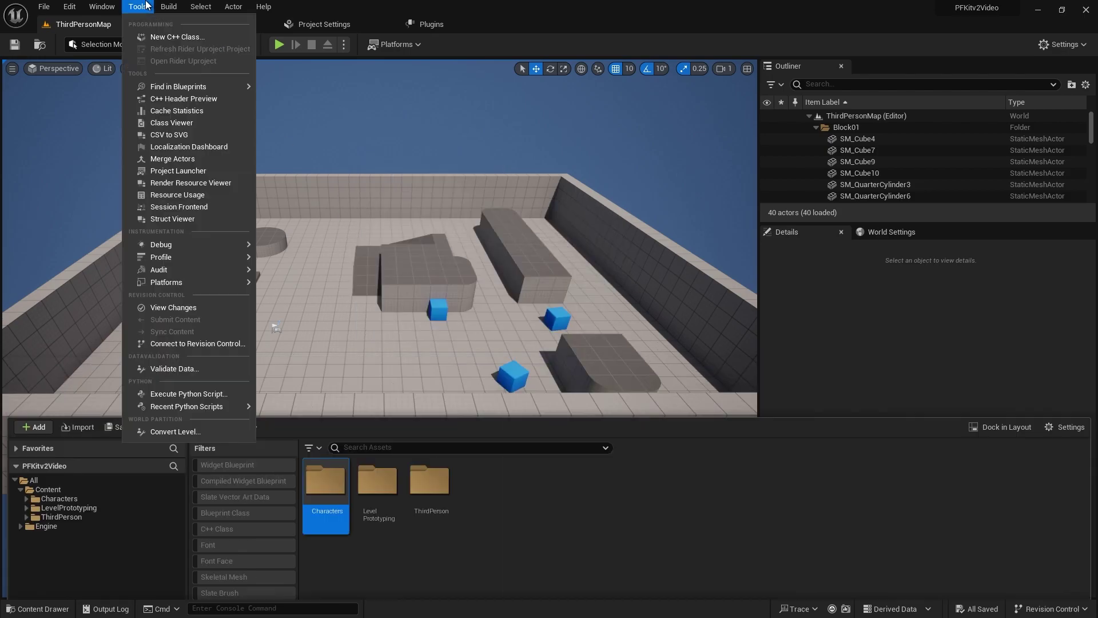
click(160, 36)
click(627, 452)
click(679, 447)
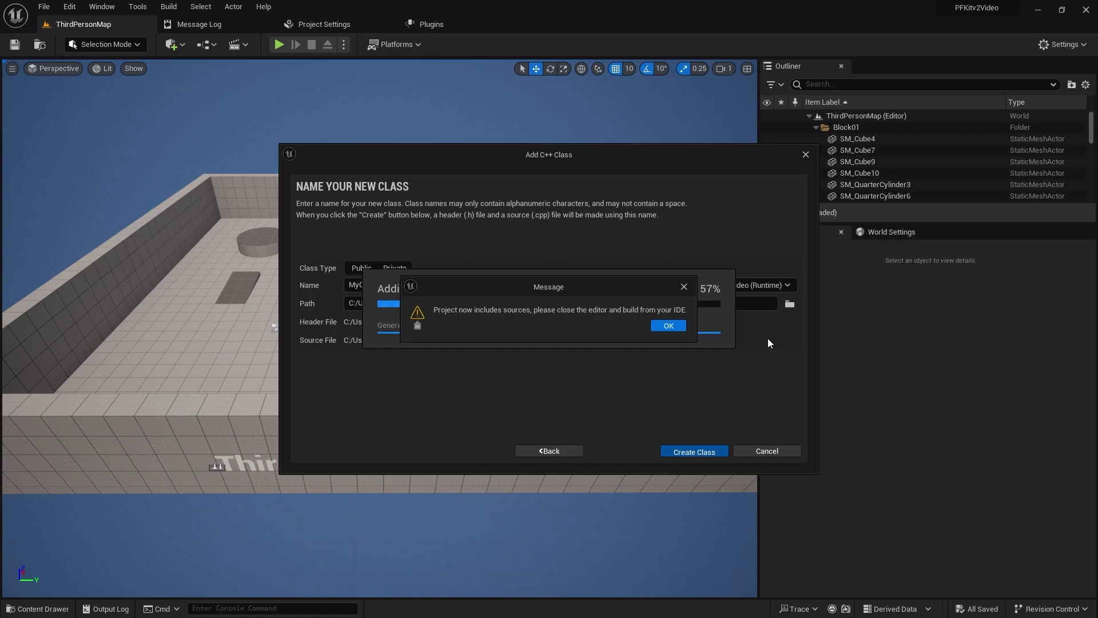
Step: Open the new code in Rider, trusting the solution, and reveal MyClass.cpp in File Explorer
click(667, 326)
click(635, 336)
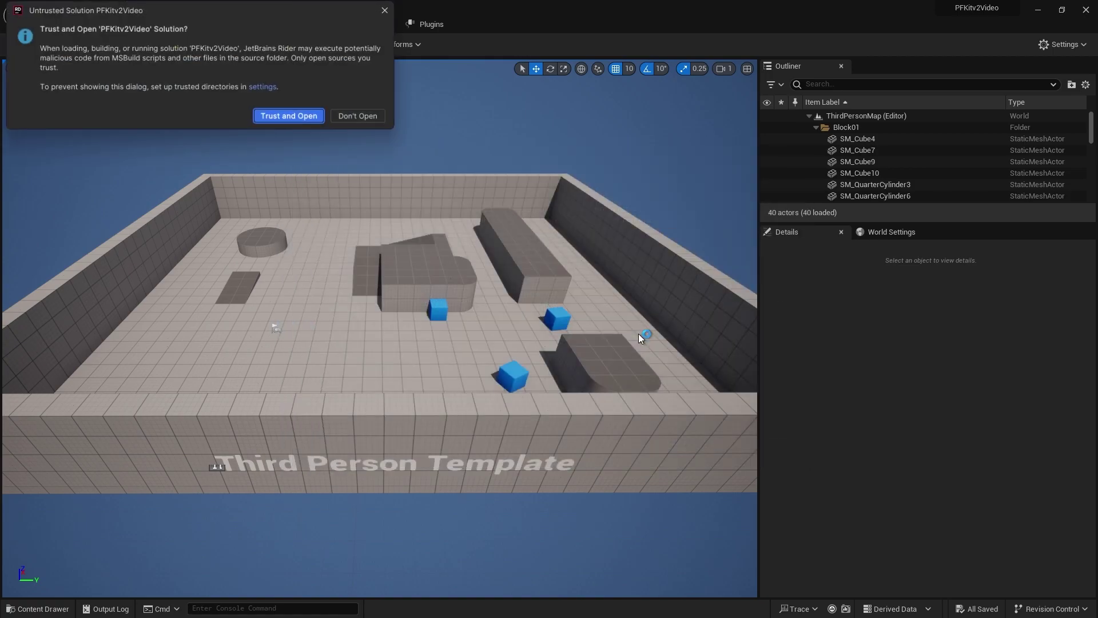
click(318, 116)
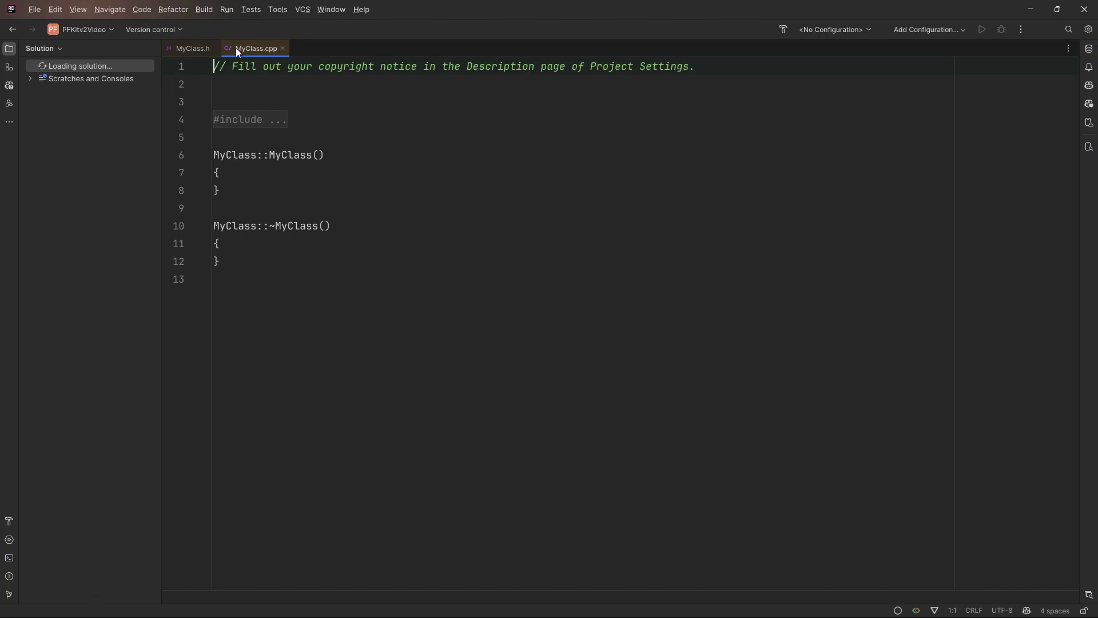
right_click(235, 49)
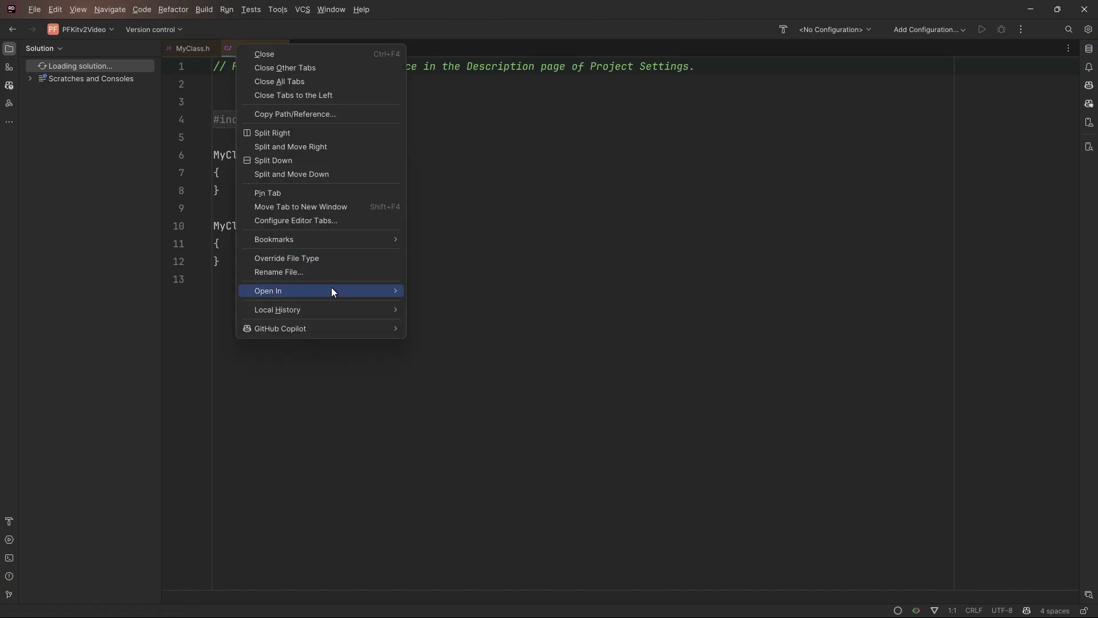
mouse_move(331, 290)
click(458, 286)
Step: Create a Plugins folder in the PFKitv2Video project and paste the PlayFabIntegrationKitV2 plugin into it
click(528, 32)
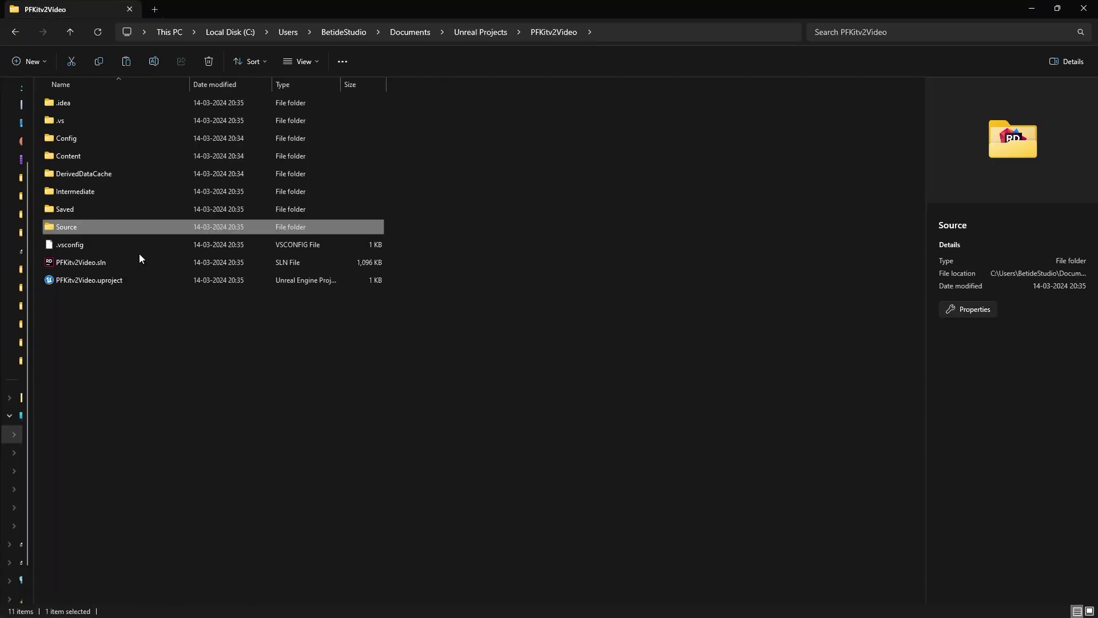
click(136, 337)
right_click(90, 315)
mouse_move(172, 431)
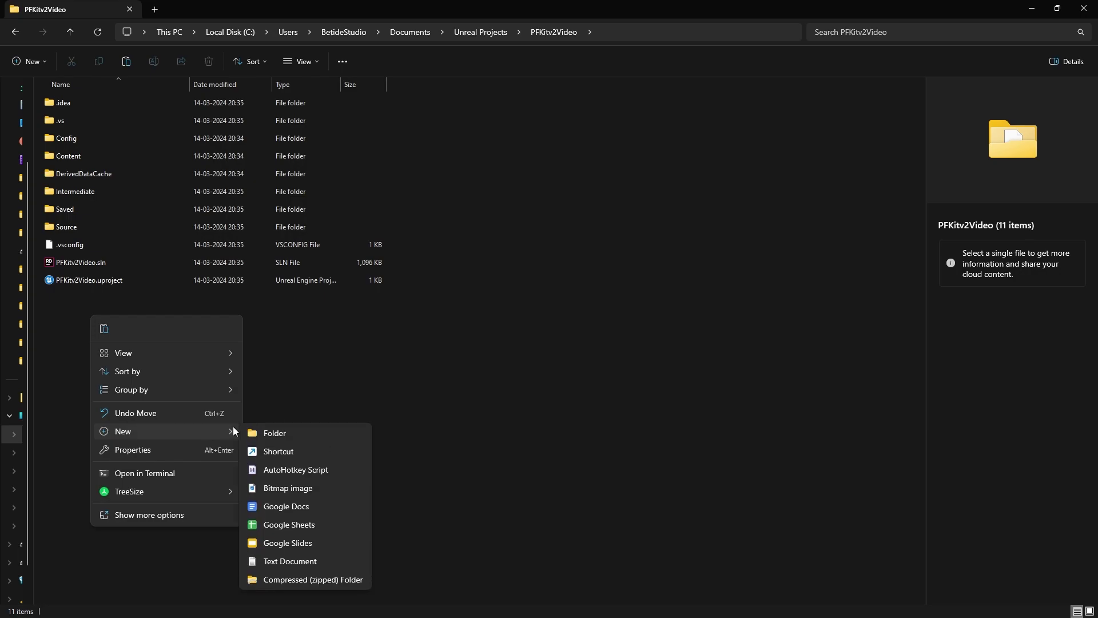
click(258, 429)
text(Plugins)
key(Return)
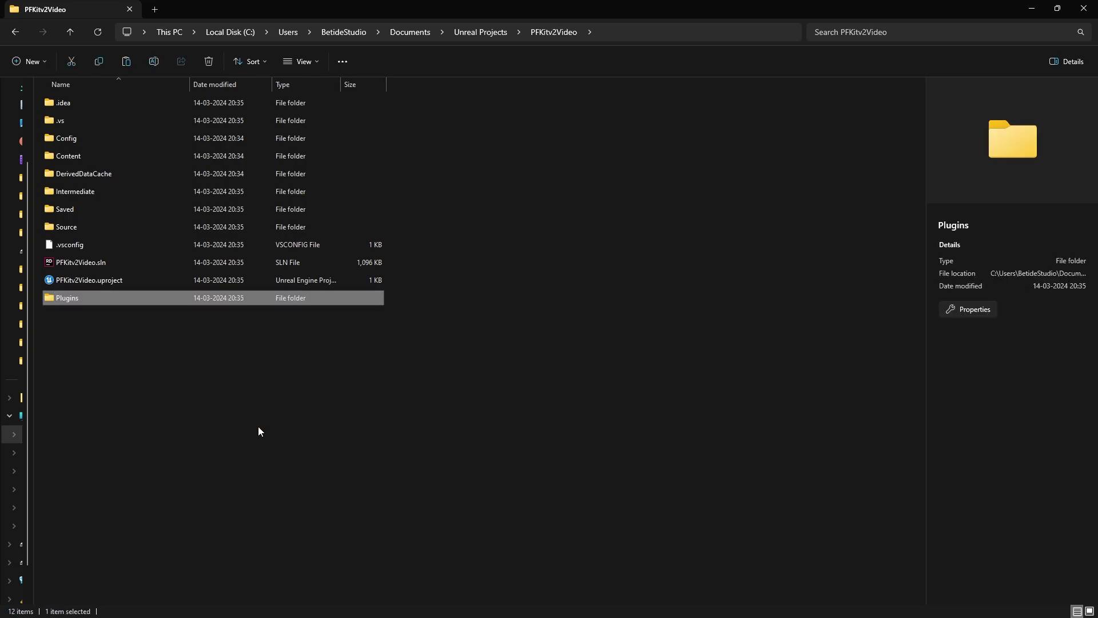
key(Return)
key(ctrl+v)
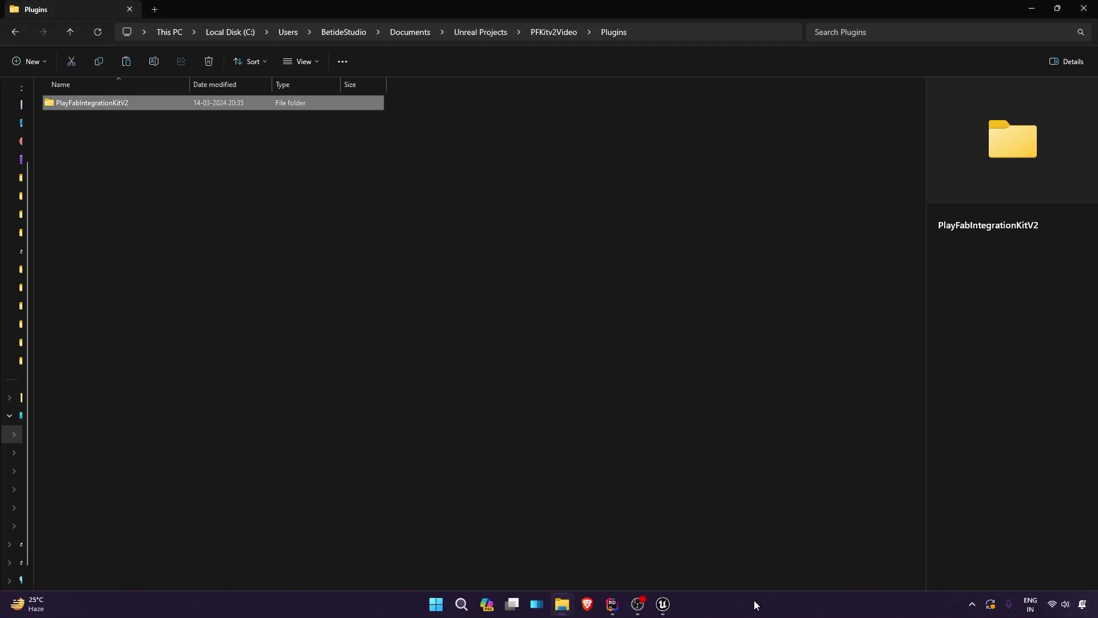
Step: Try generating Visual Studio project files for PFKitv2Video.uproject and dismiss the failure error
click(536, 28)
click(527, 294)
click(558, 32)
right_click(94, 297)
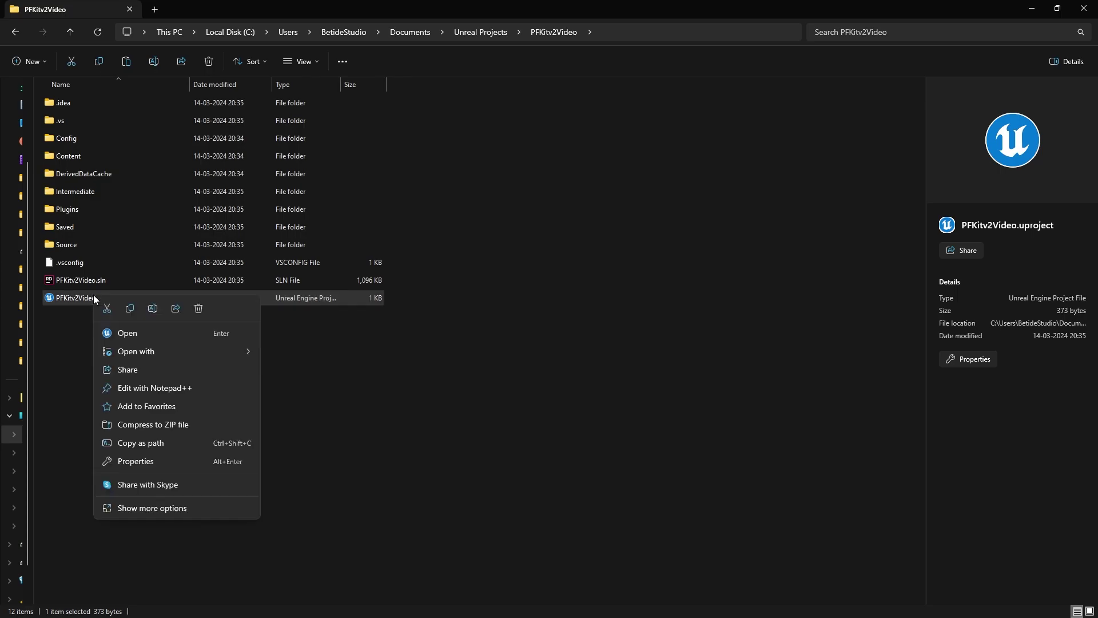
click(156, 509)
click(133, 307)
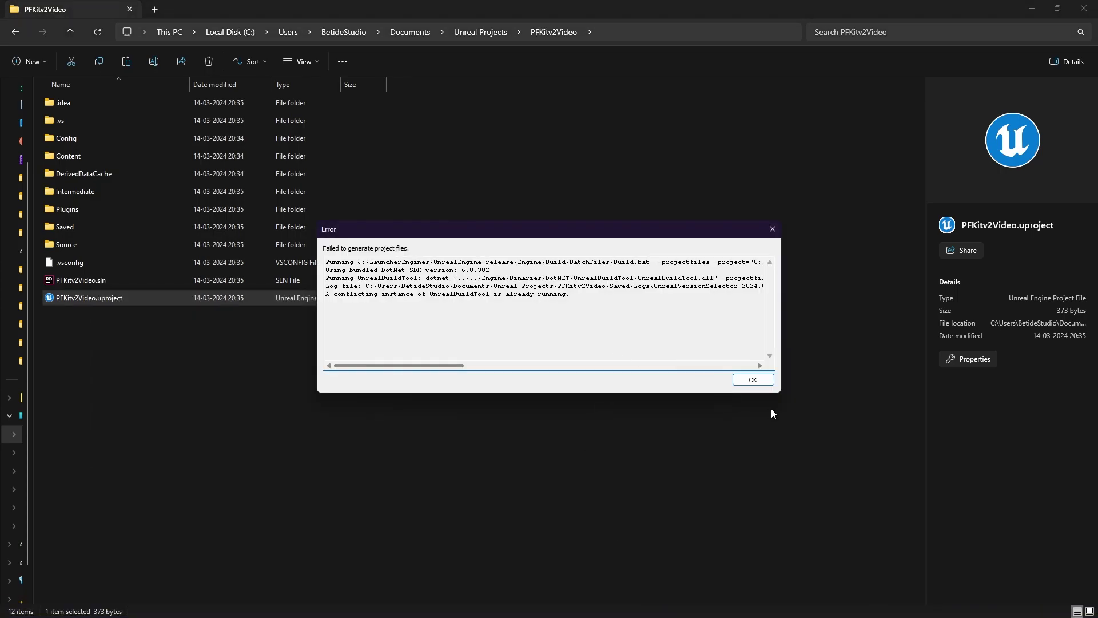
click(752, 379)
Step: Close the running Rider windows so the build tool is free
mouse_move(627, 602)
click(651, 549)
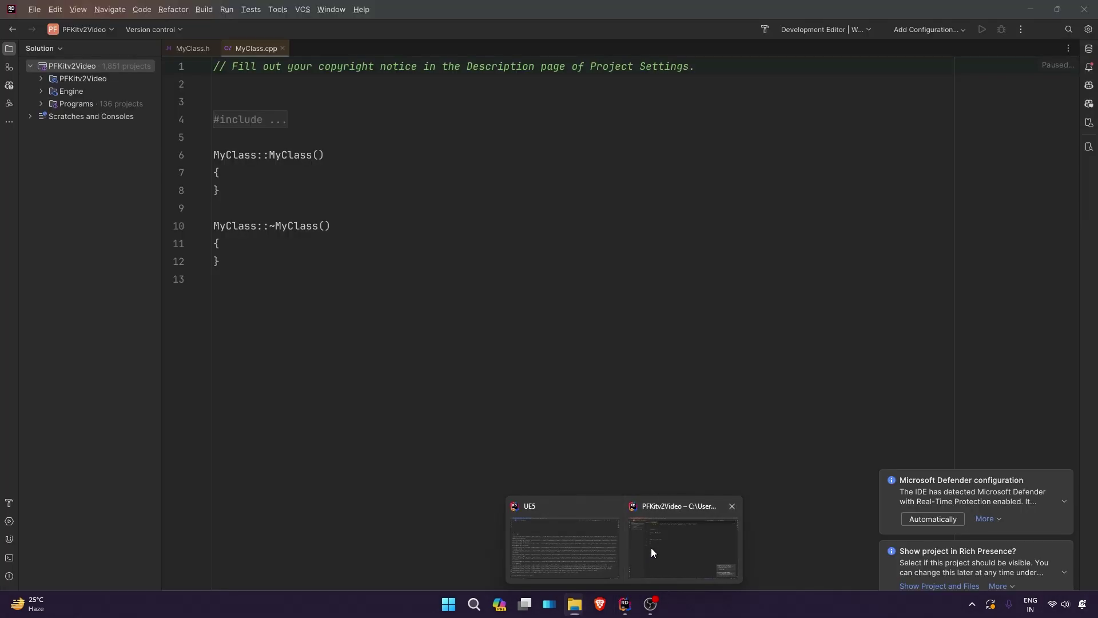
click(1079, 16)
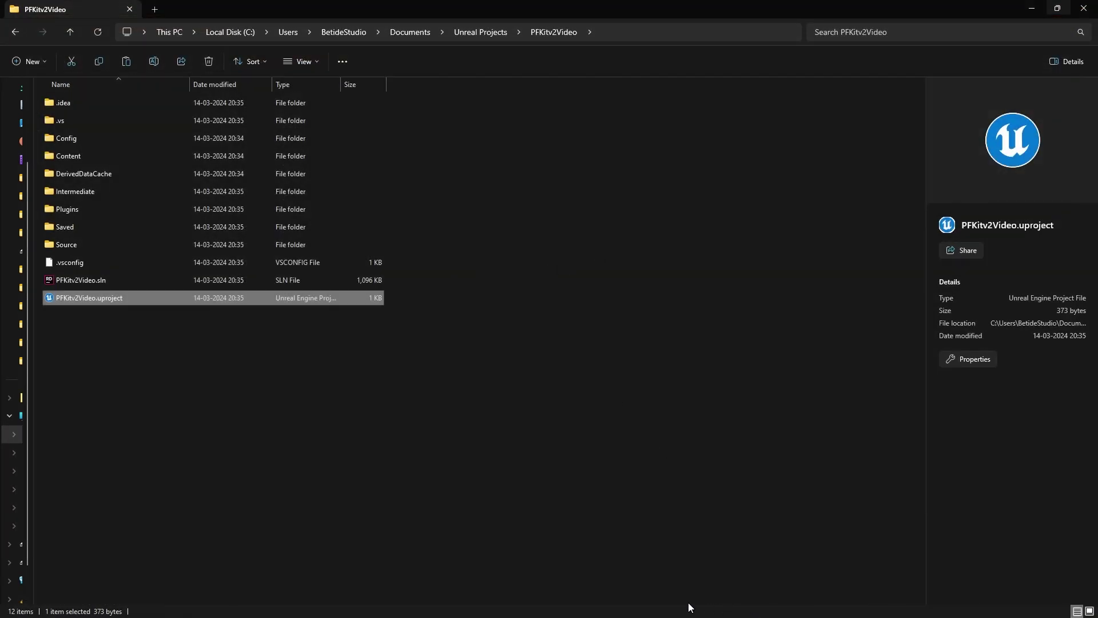
click(627, 605)
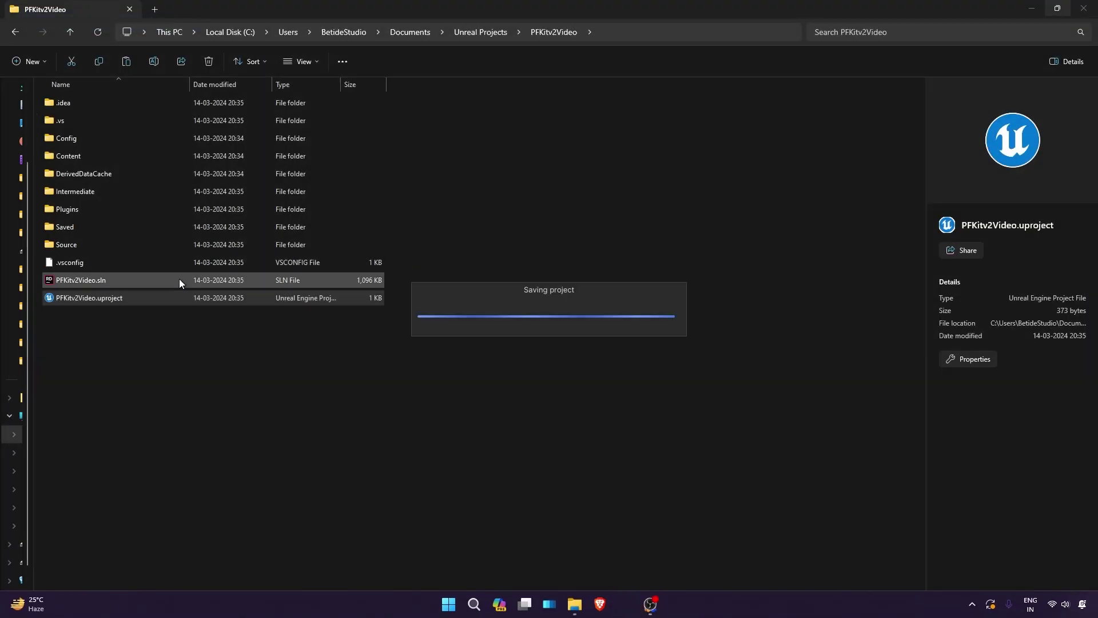
Step: Regenerate the Visual Studio project files successfully and view the generation log
right_click(103, 297)
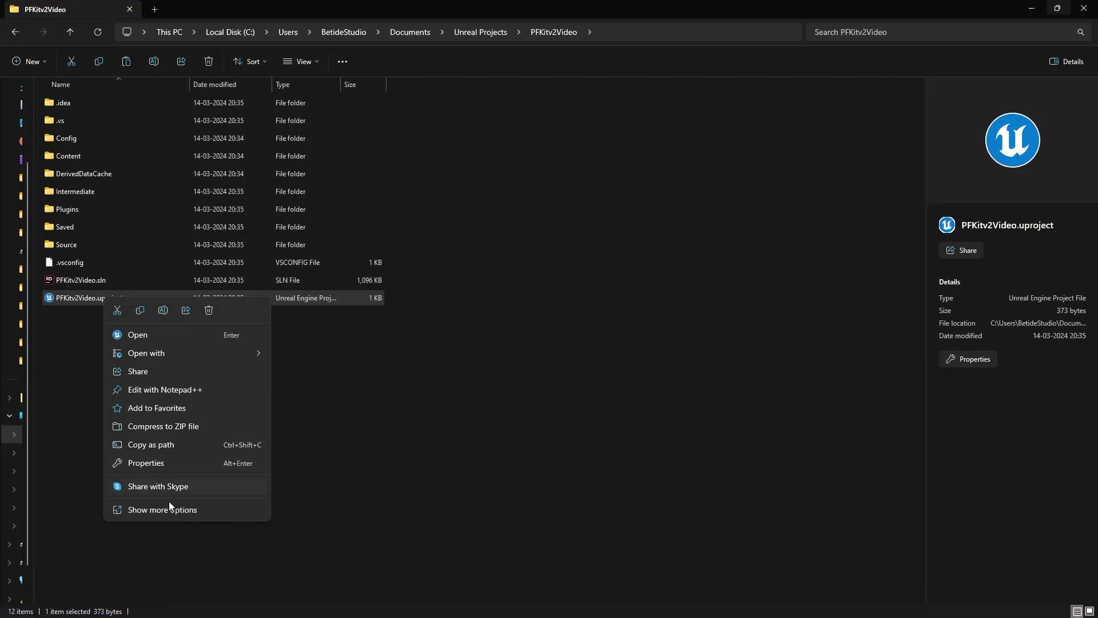
click(170, 505)
click(156, 312)
click(663, 309)
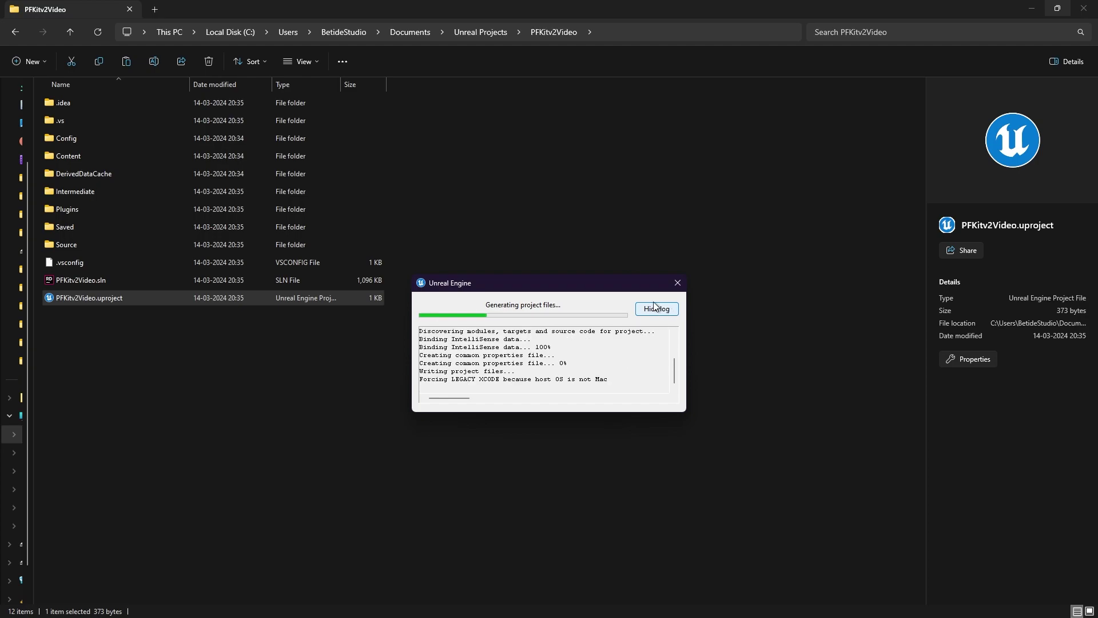
double_click(92, 246)
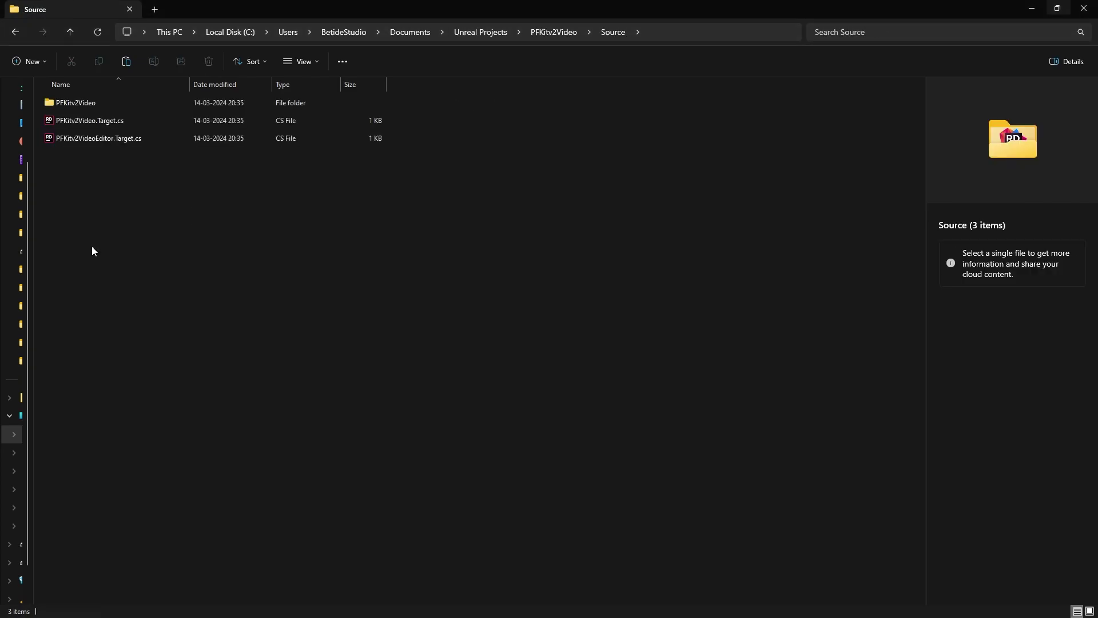
Step: Duplicate PFKitv2VideoEditor.Target.cs and rename the copy to PFKitv2VideoServer.Target.cs
right_click(84, 138)
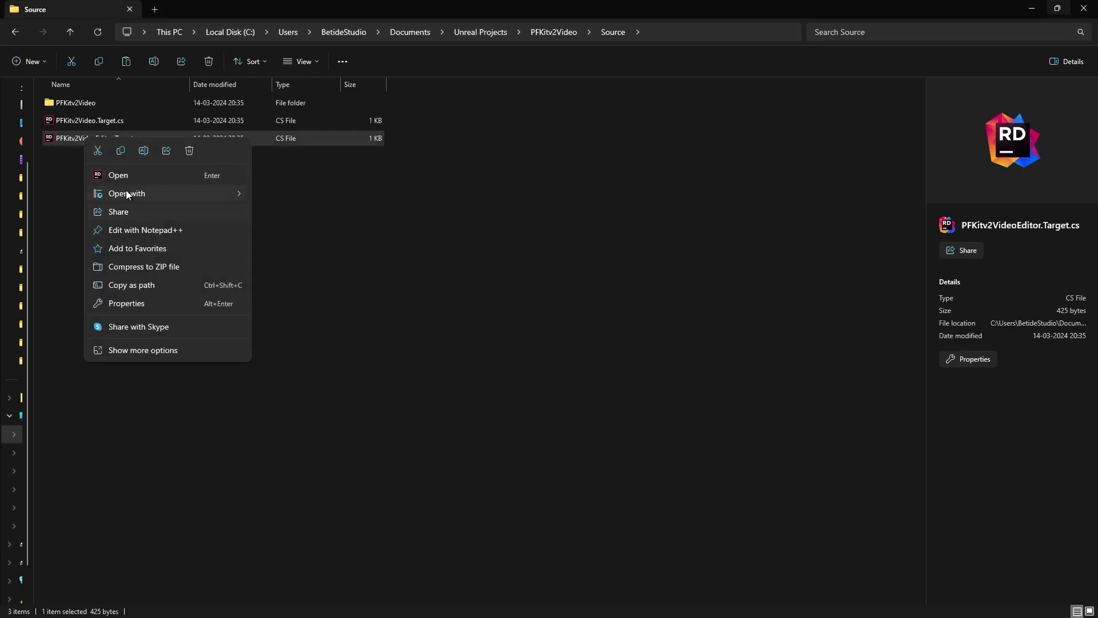
key(Escape)
click(132, 210)
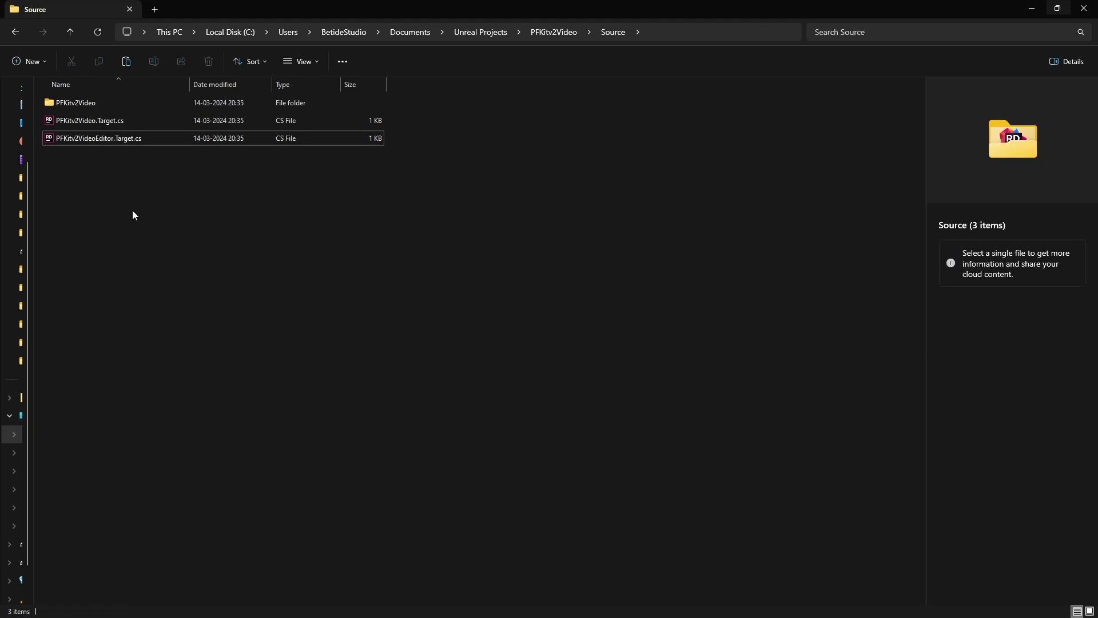
key(ctrl+v)
right_click(156, 155)
click(232, 169)
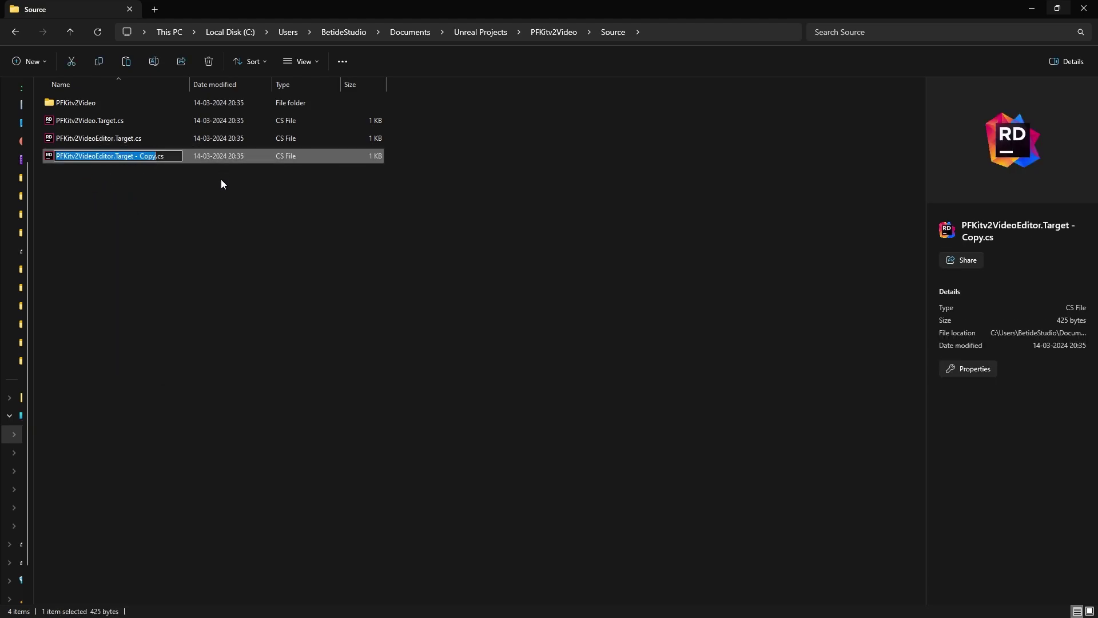
key(Right)
key(BackSpace)
key(BackSpace)
key(BackSpace)
key(BackSpace)
key(BackSpace)
key(BackSpace)
key(BackSpace)
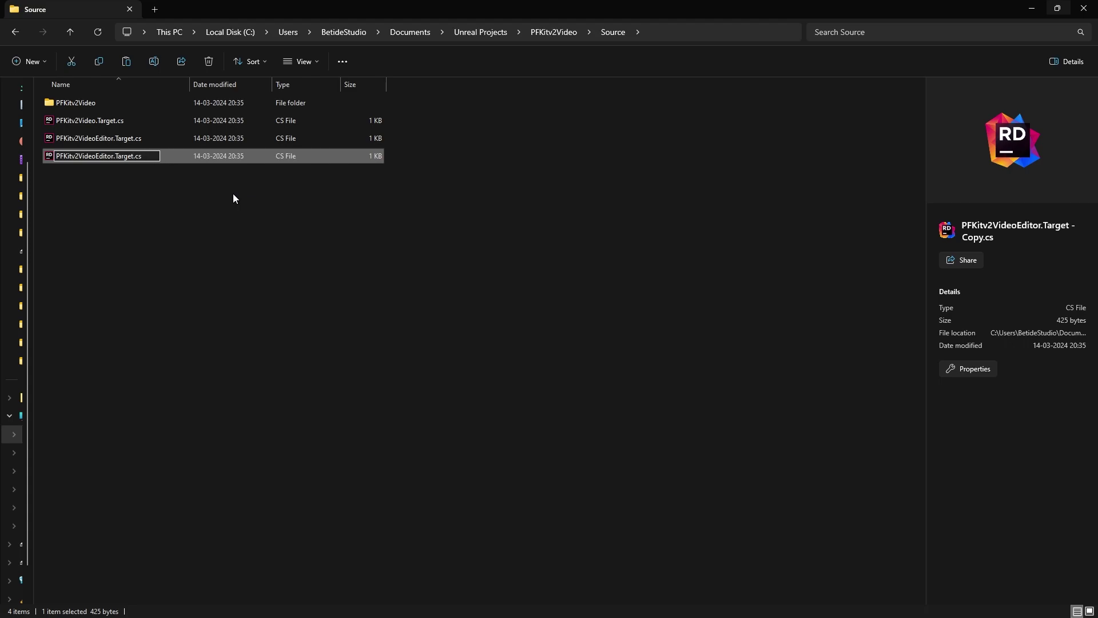
key(Left)
key(Left)
key(Left)
key(BackSpace)
key(BackSpace)
key(BackSpace)
key(BackSpace)
key(BackSpace)
key(BackSpace)
text(Server)
key(Return)
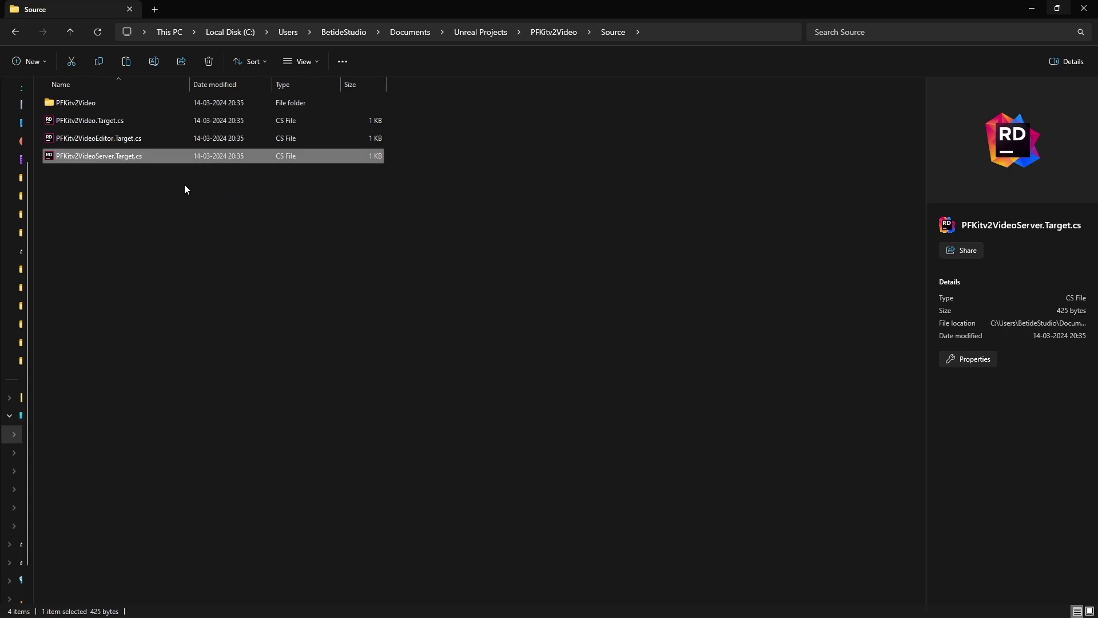
Step: Open PFKitv2VideoServer.Target.cs in Rider and replace every Editor with Server
double_click(77, 155)
click(530, 365)
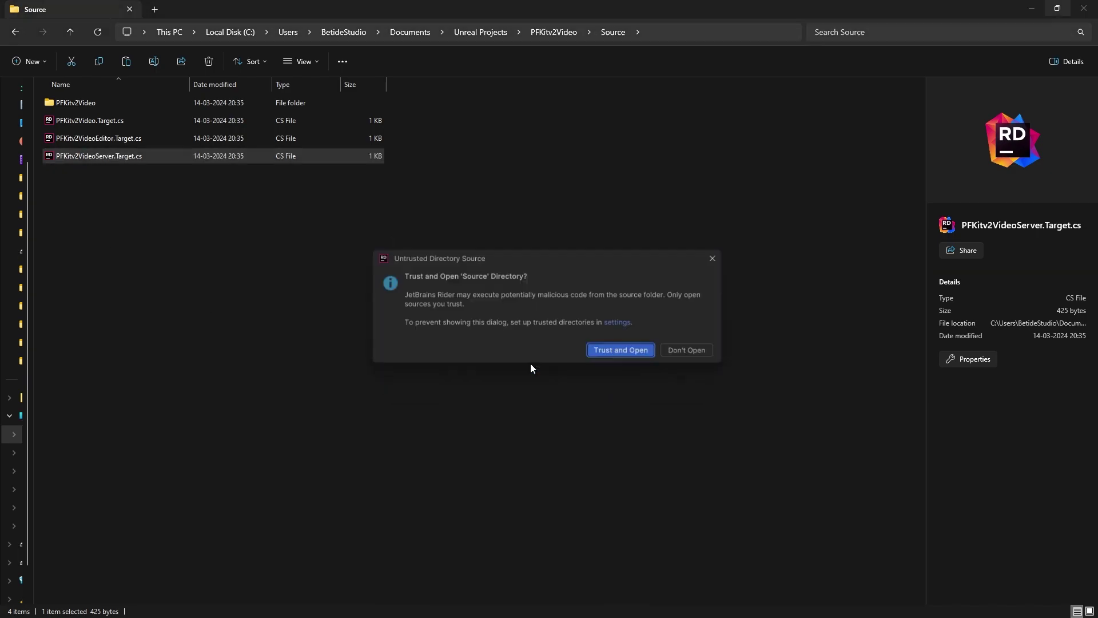
click(629, 350)
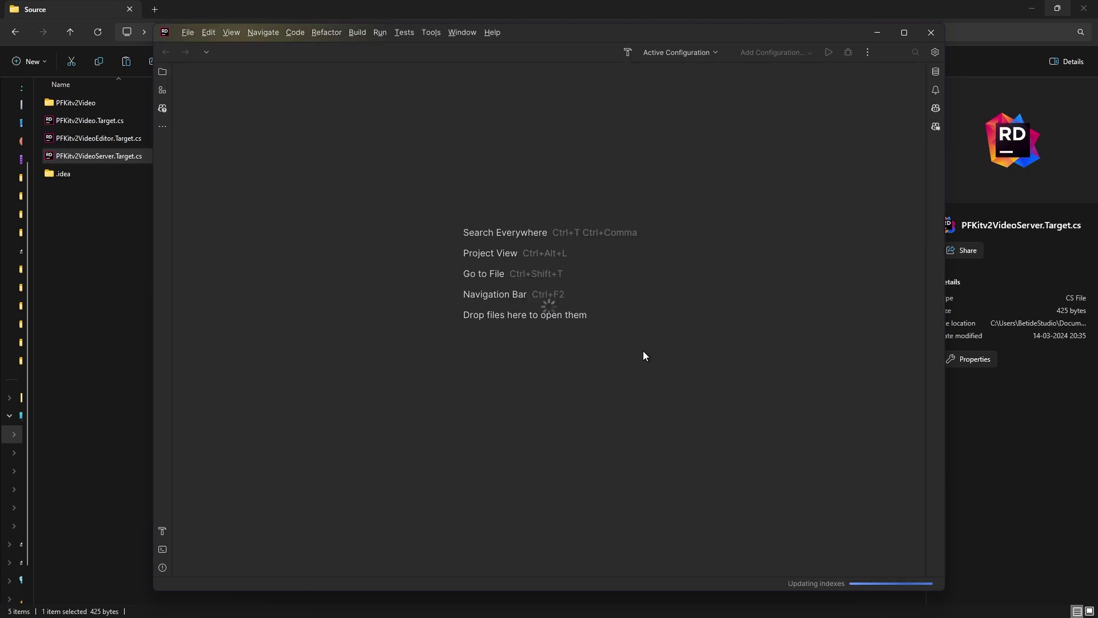
click(552, 251)
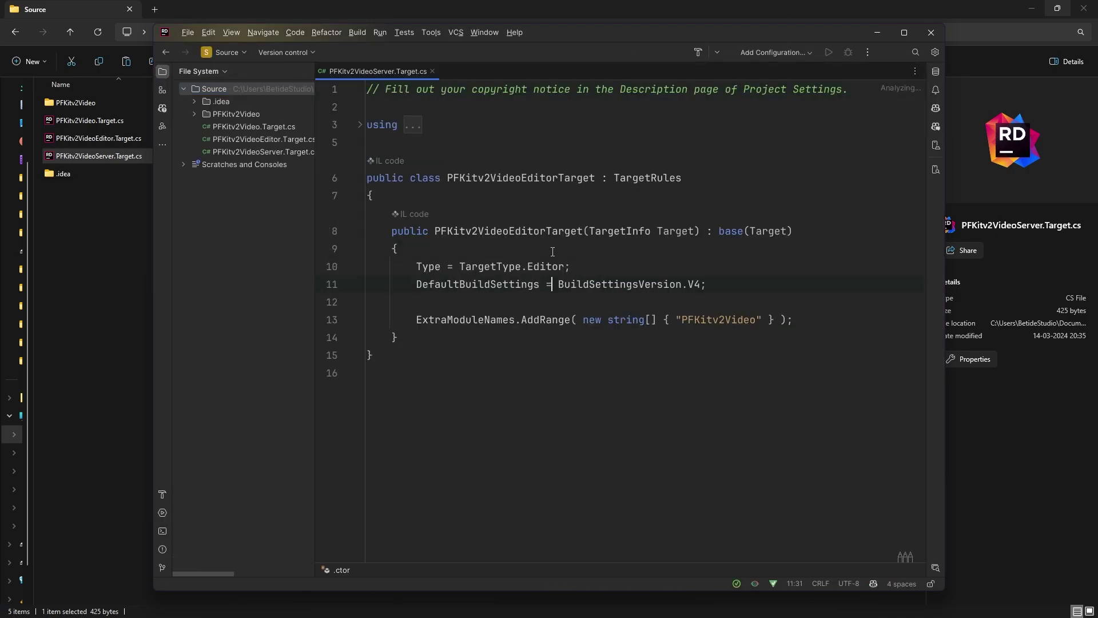
key(ctrl+f)
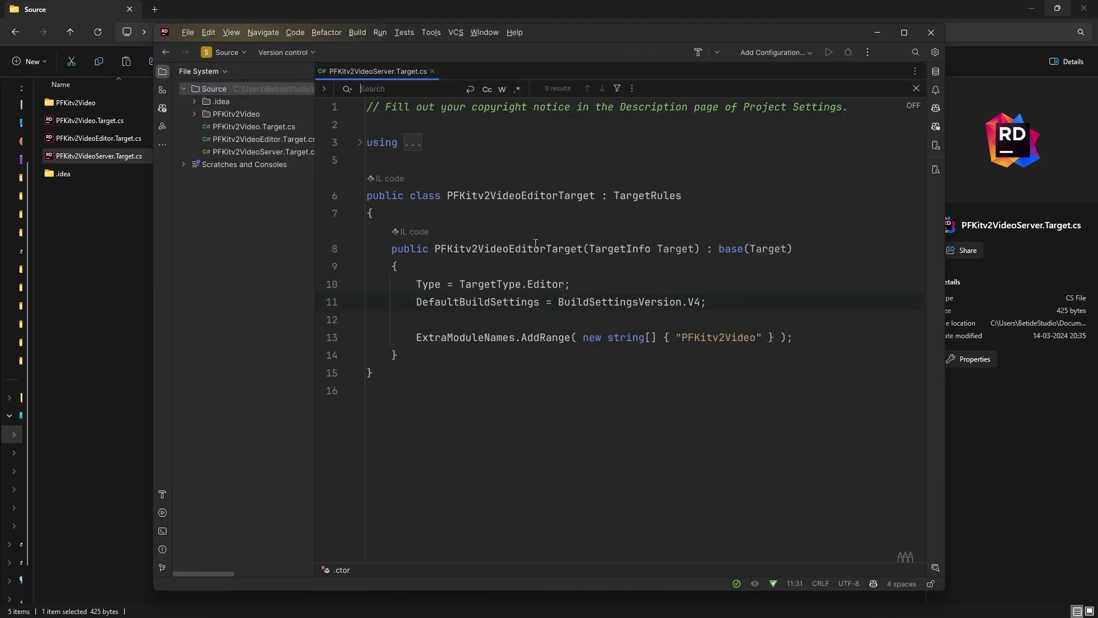
text(Editor)
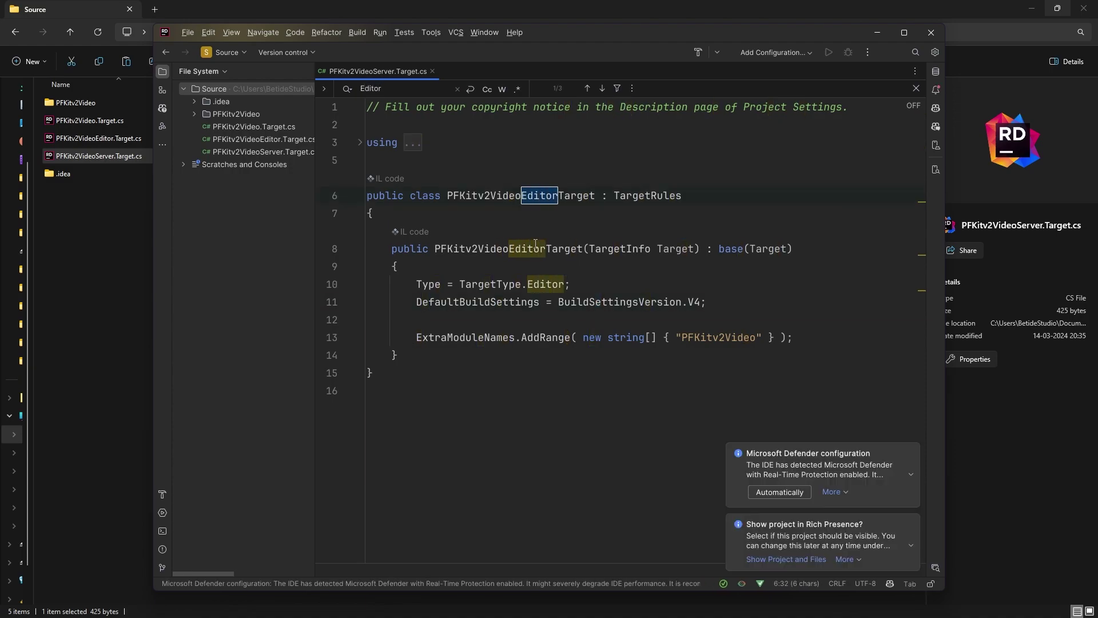
click(324, 89)
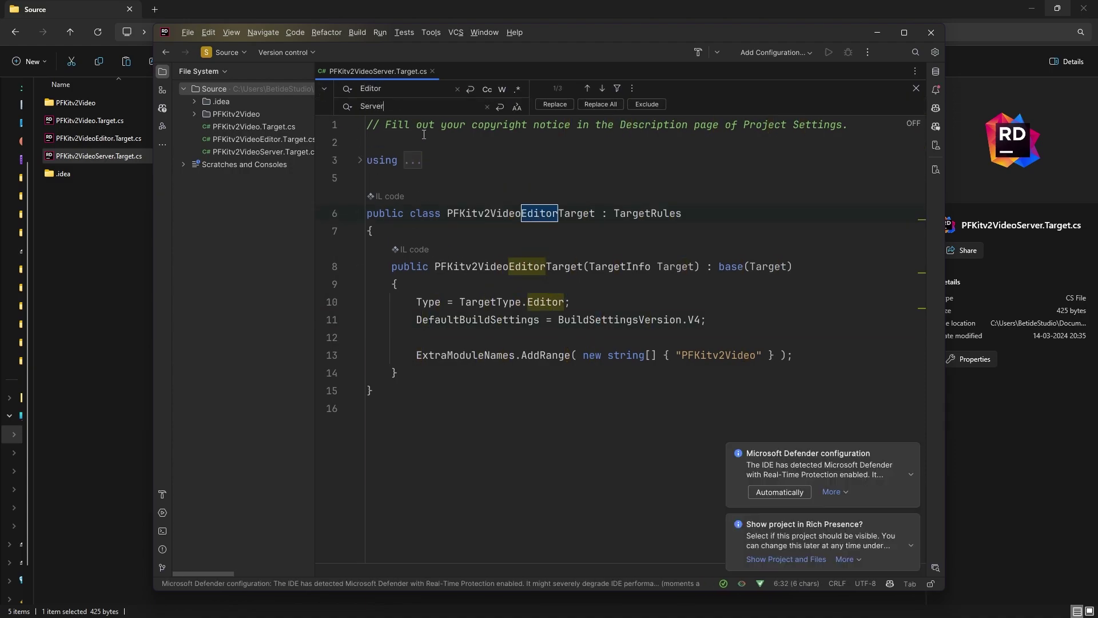
click(589, 103)
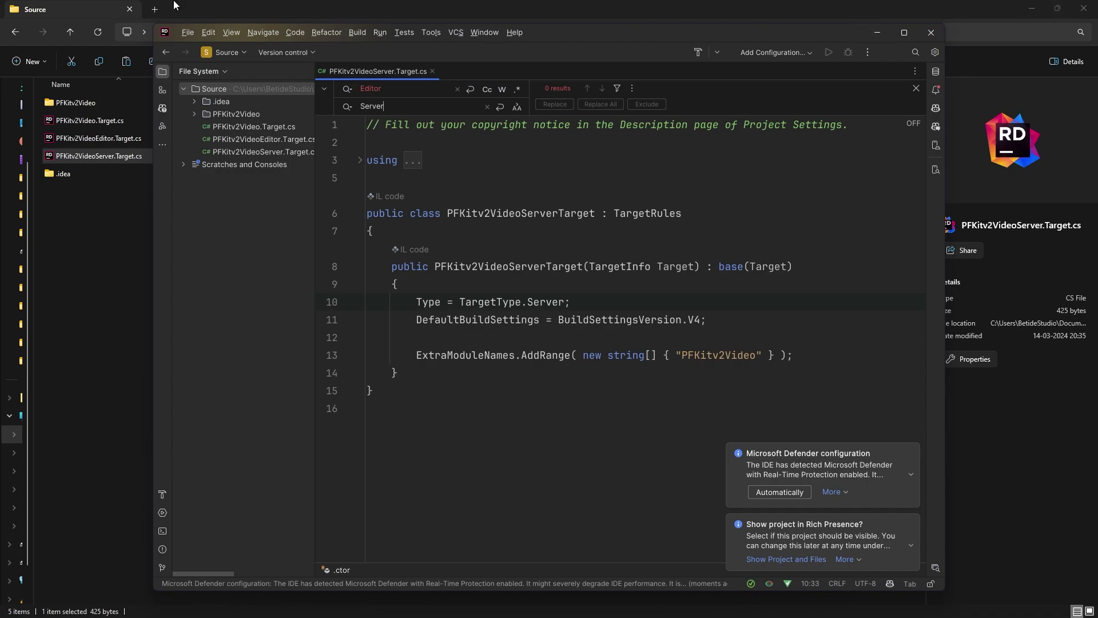
Step: Save all files, minimize Rider, and go back up to the Unreal Projects folder
key(alt+f)
key(Down)
key(Down)
key(Down)
key(Return)
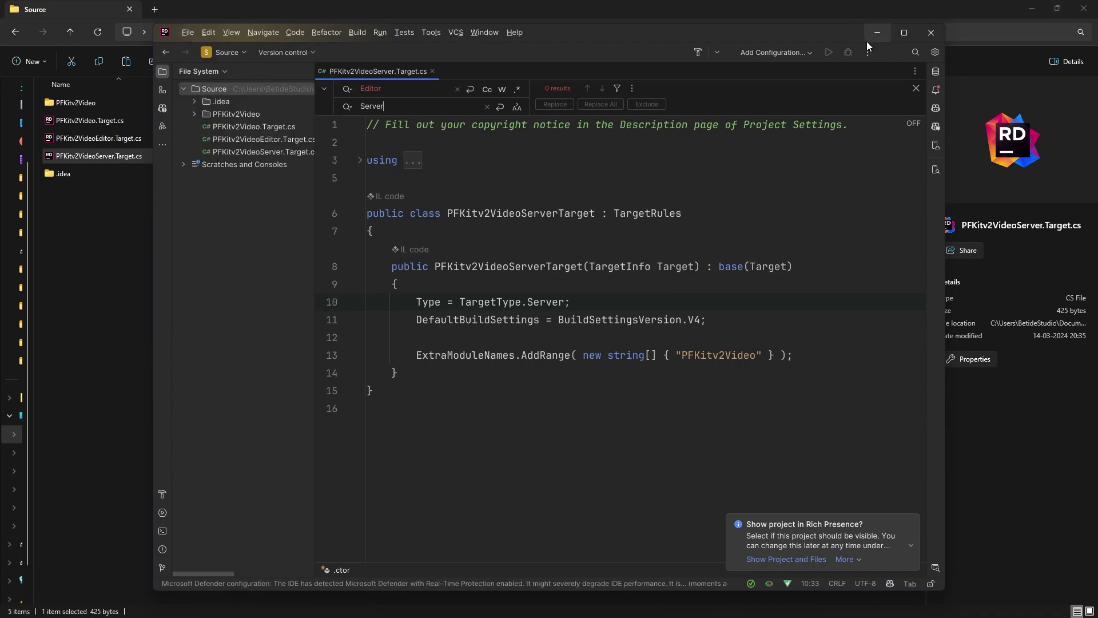
click(877, 32)
click(480, 32)
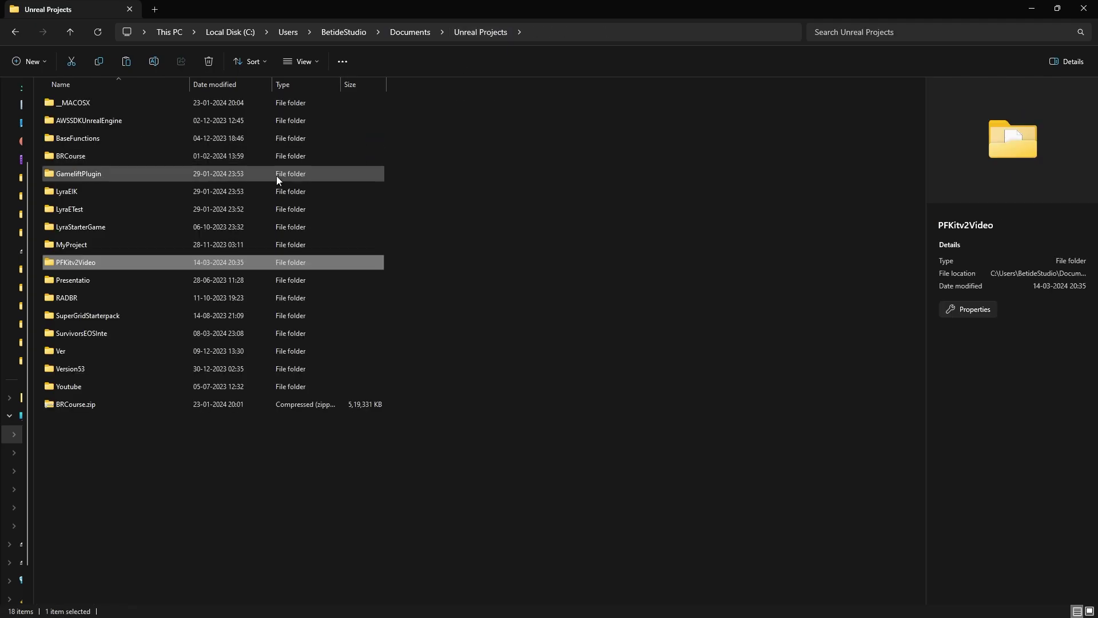
Step: Regenerate the PFKitv2Video Visual Studio project files and dismiss the PlayFabIntegrationKit plugin warning
double_click(142, 268)
click(102, 295)
right_click(102, 295)
click(154, 506)
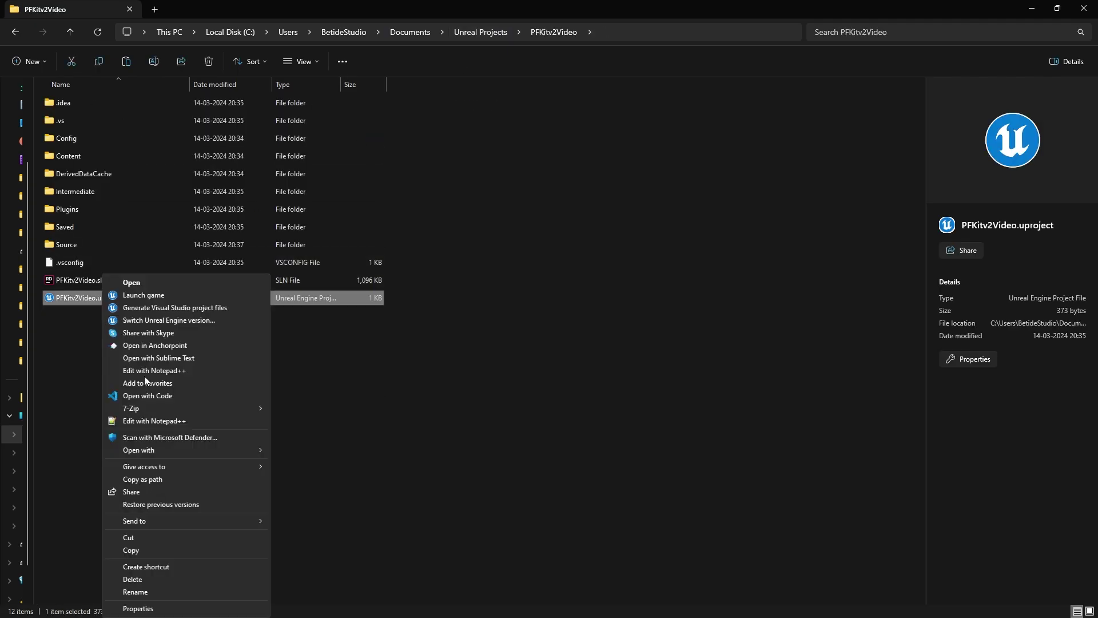
click(147, 304)
click(656, 309)
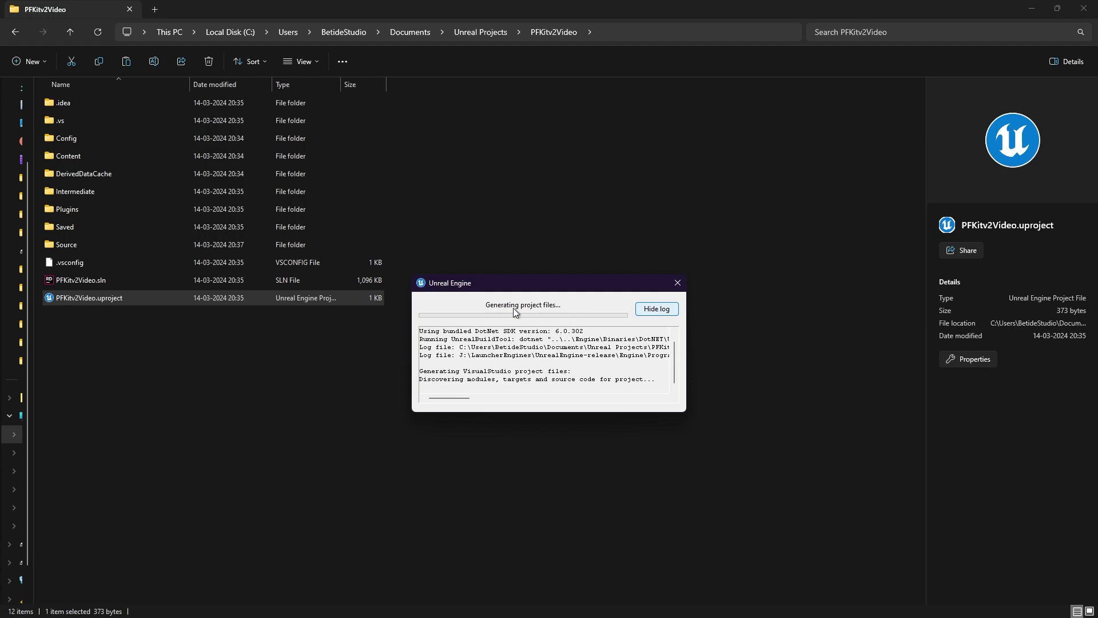
double_click(186, 297)
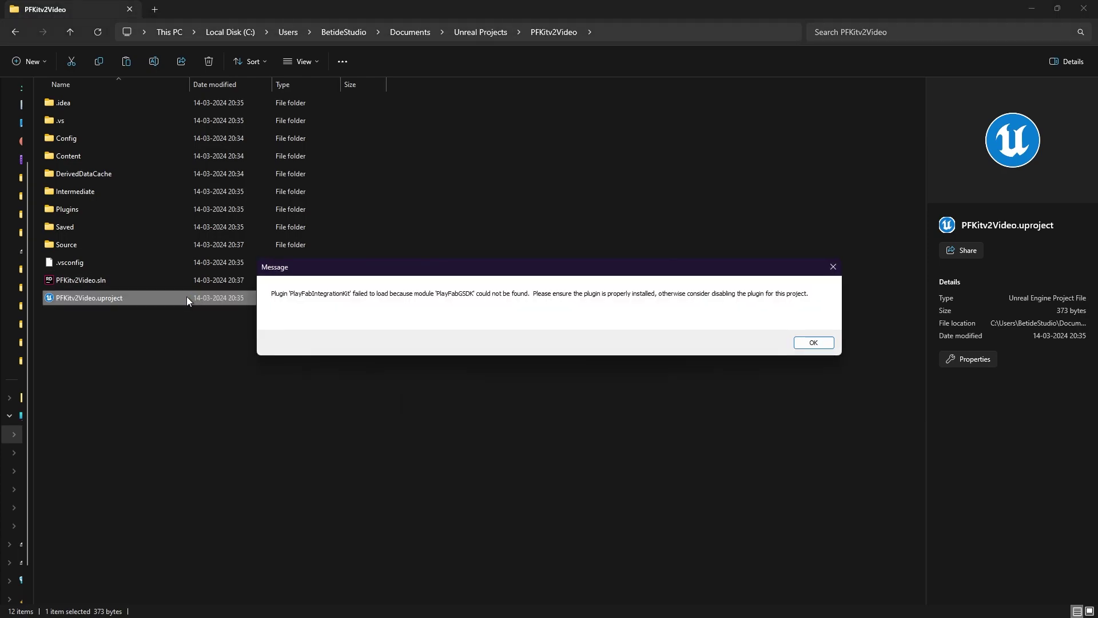
click(813, 342)
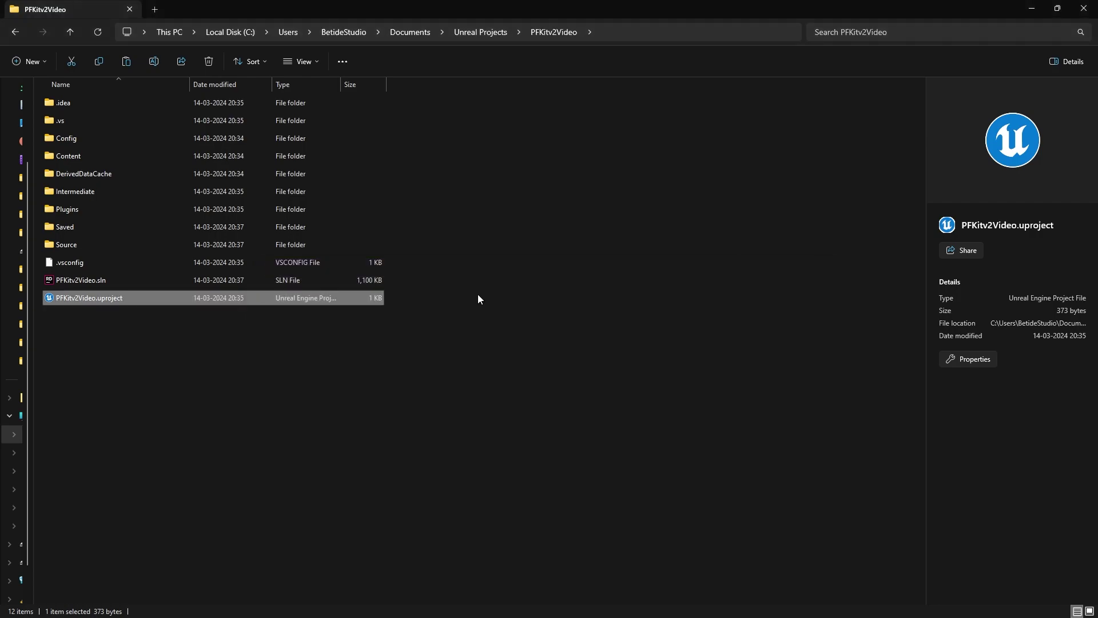
Step: Open and trust the PFKitv2Video solution in Rider
click(84, 280)
double_click(84, 279)
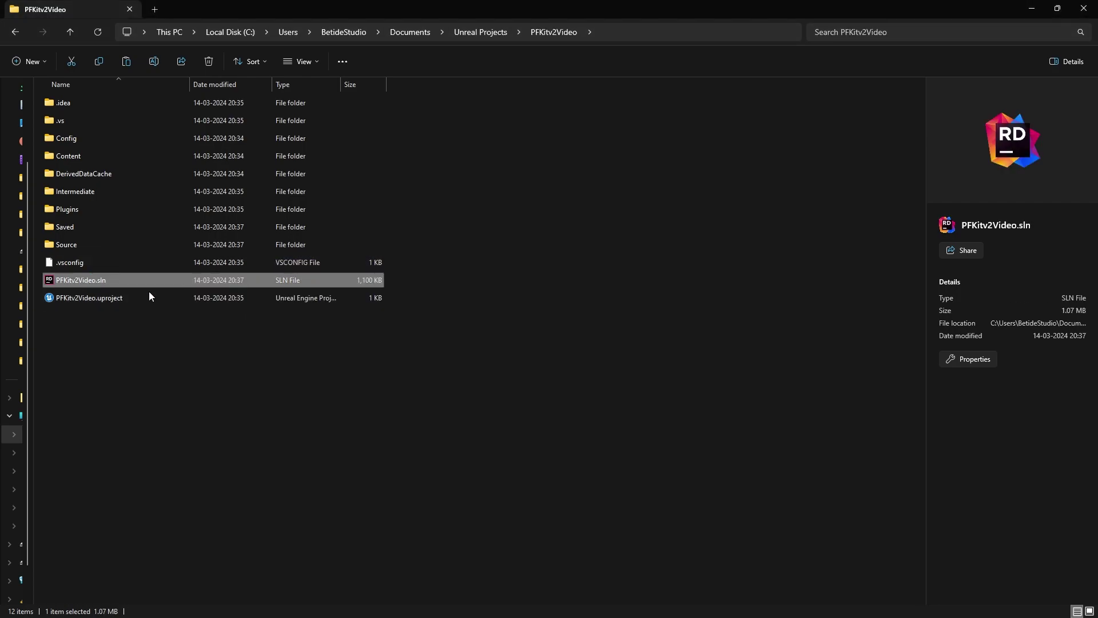
click(646, 360)
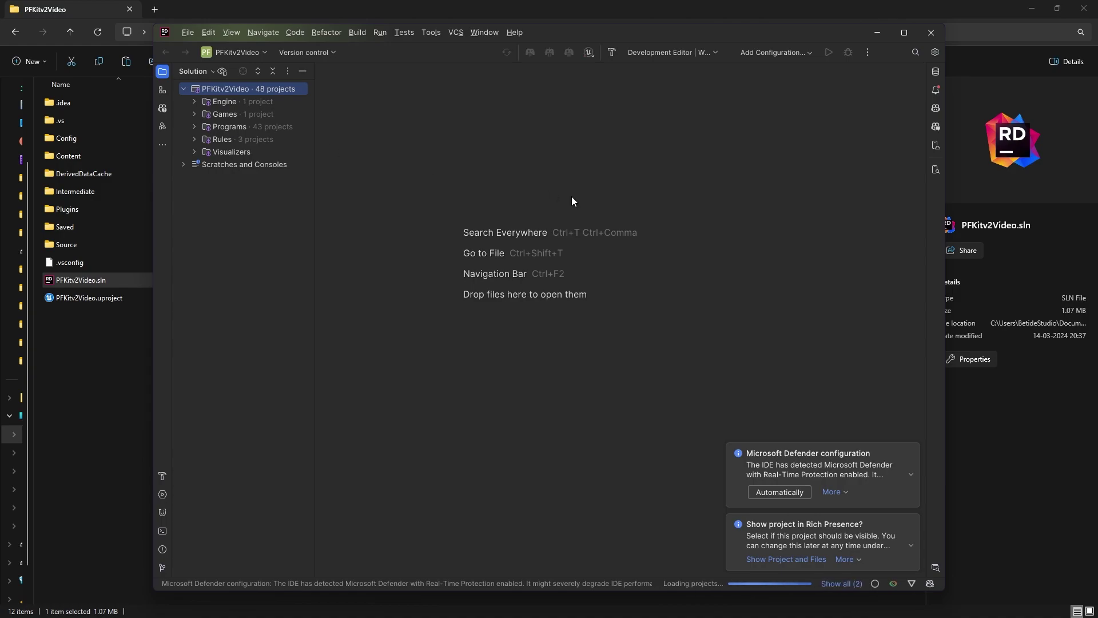
Step: Maximize Rider and dismiss the Microsoft Defender and Rich Presence notifications
click(904, 32)
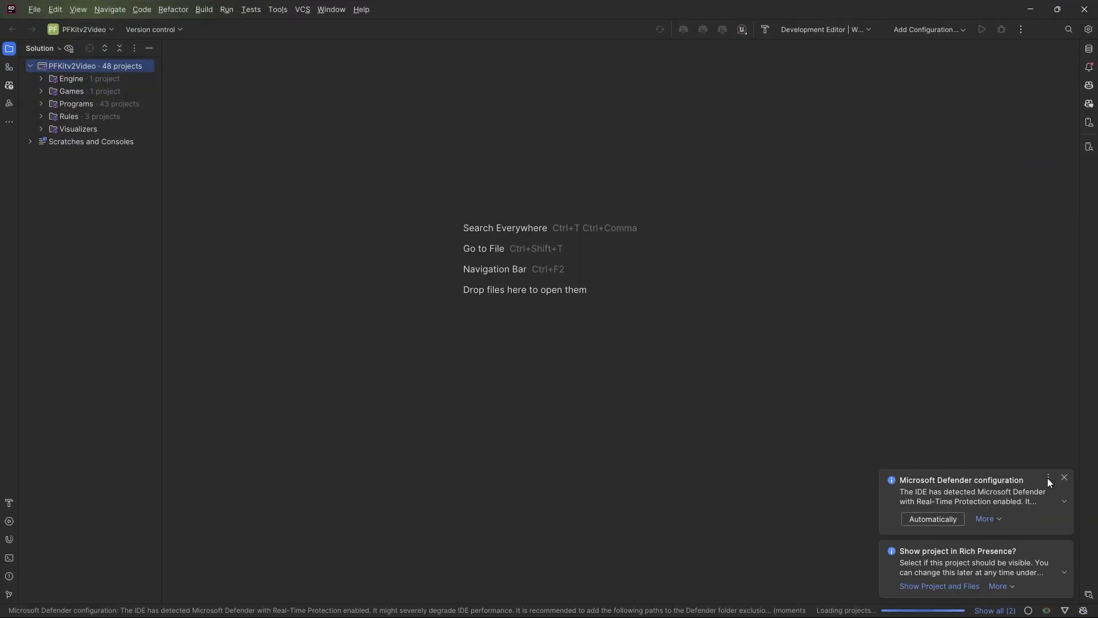
click(1064, 478)
click(1064, 548)
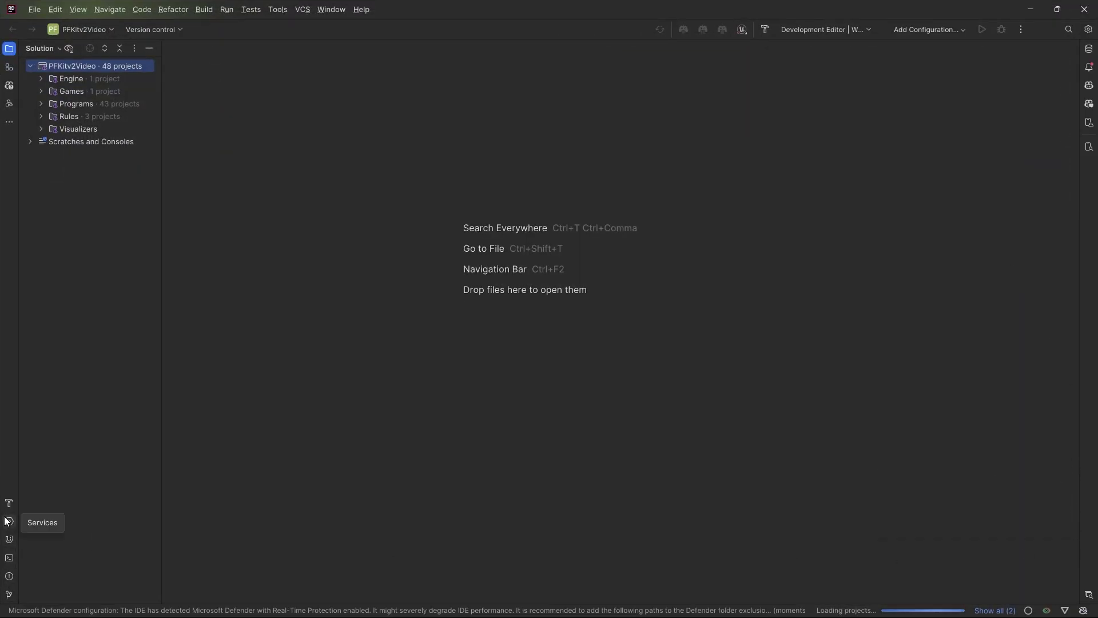
click(915, 610)
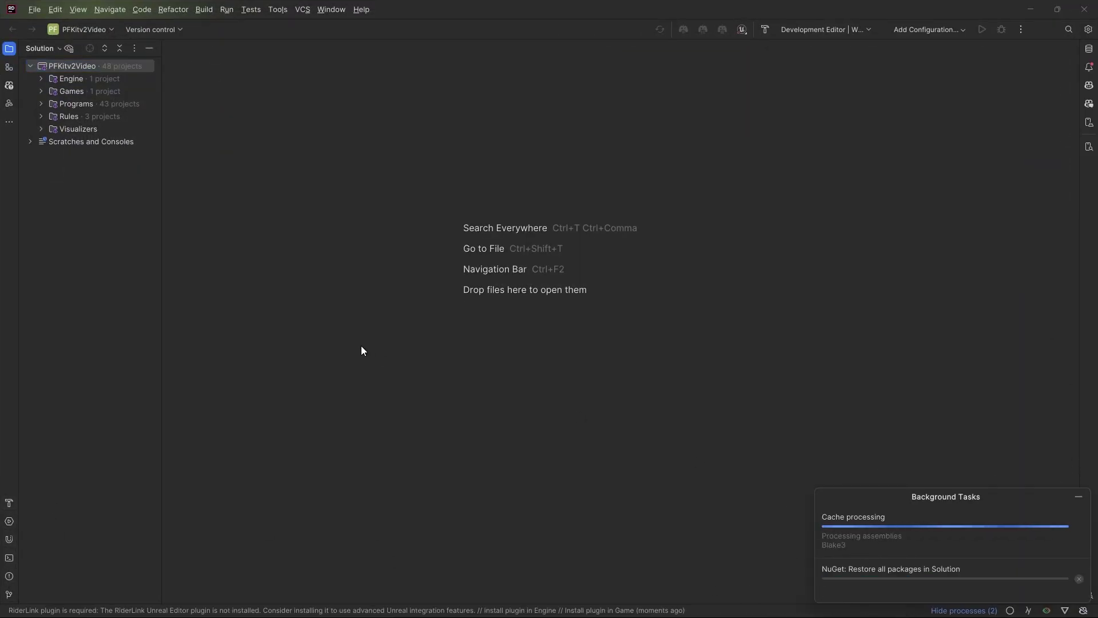
Step: Rebuild the PFKitv2Video project under Games, then close Rider once it succeeds
click(43, 93)
click(73, 100)
right_click(74, 100)
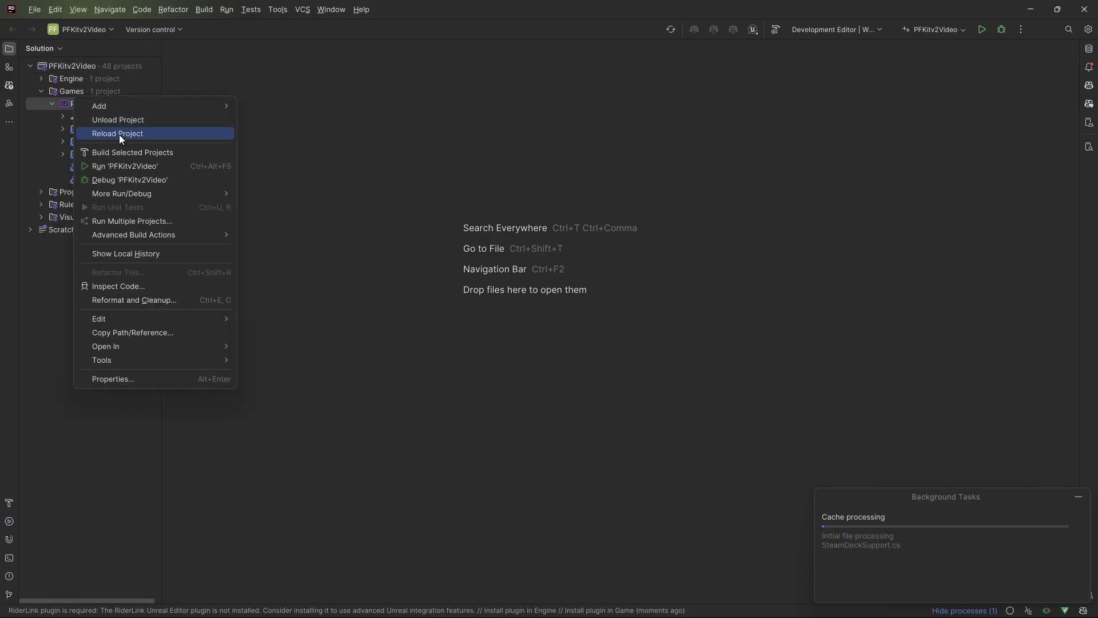
click(123, 151)
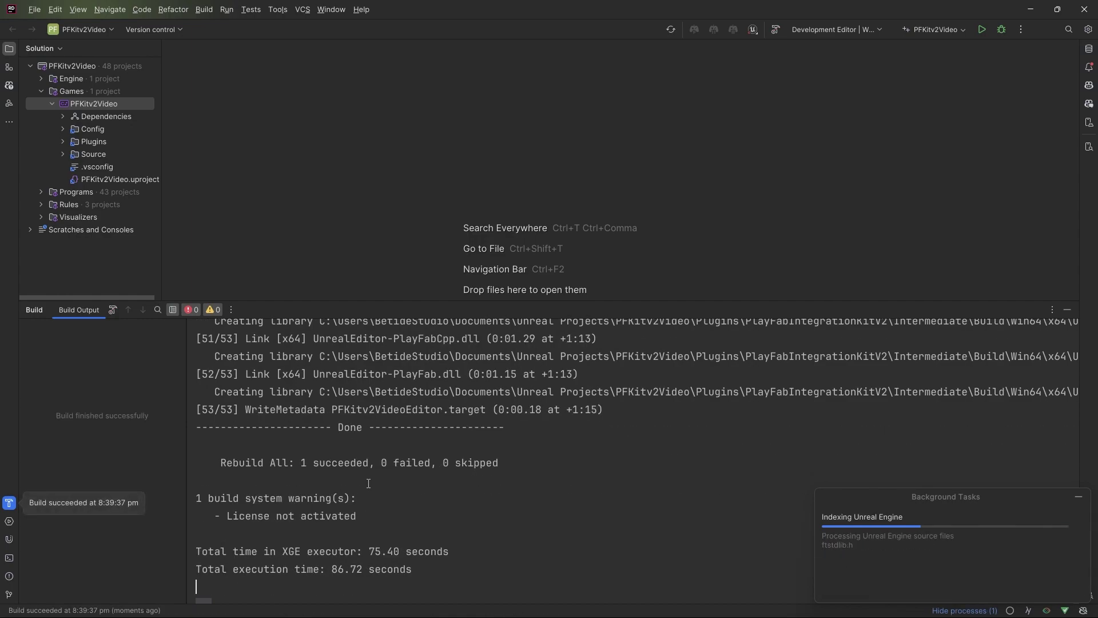
click(1084, 9)
Step: Confirm exiting Rider, reopen PFKitv2Video in Unreal Editor, and go to Project Settings > Maps & Modes
key(Return)
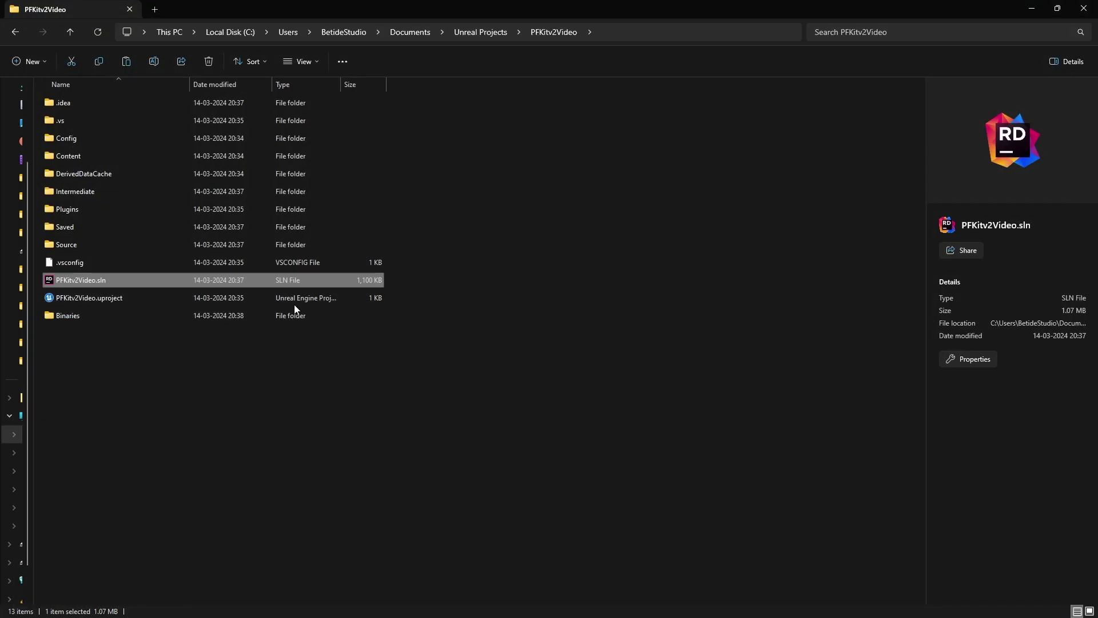
double_click(294, 299)
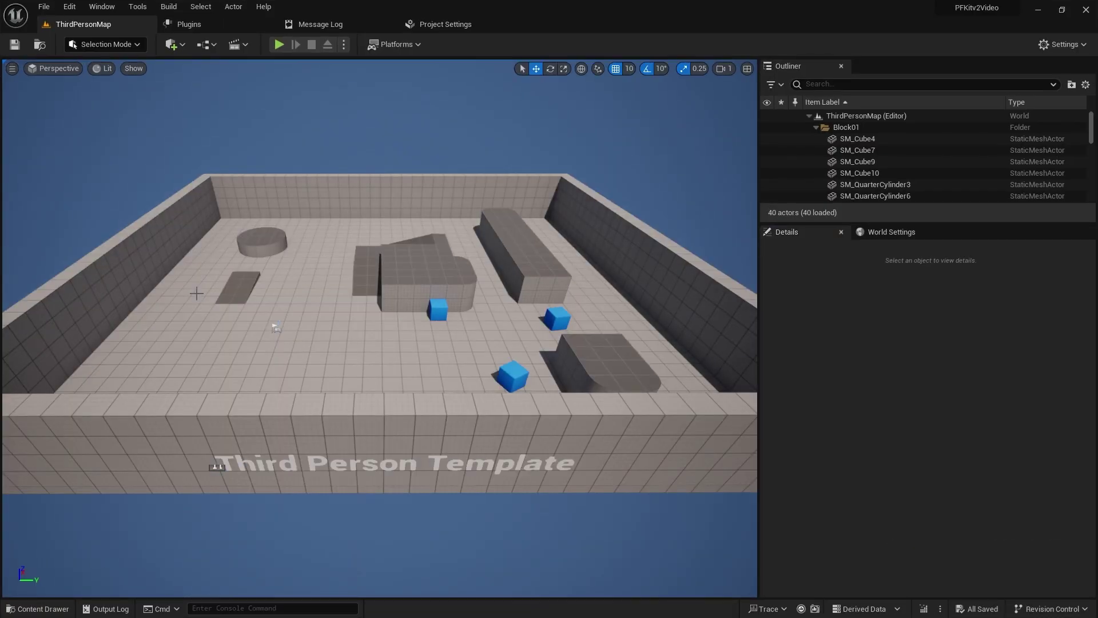
click(445, 24)
click(34, 136)
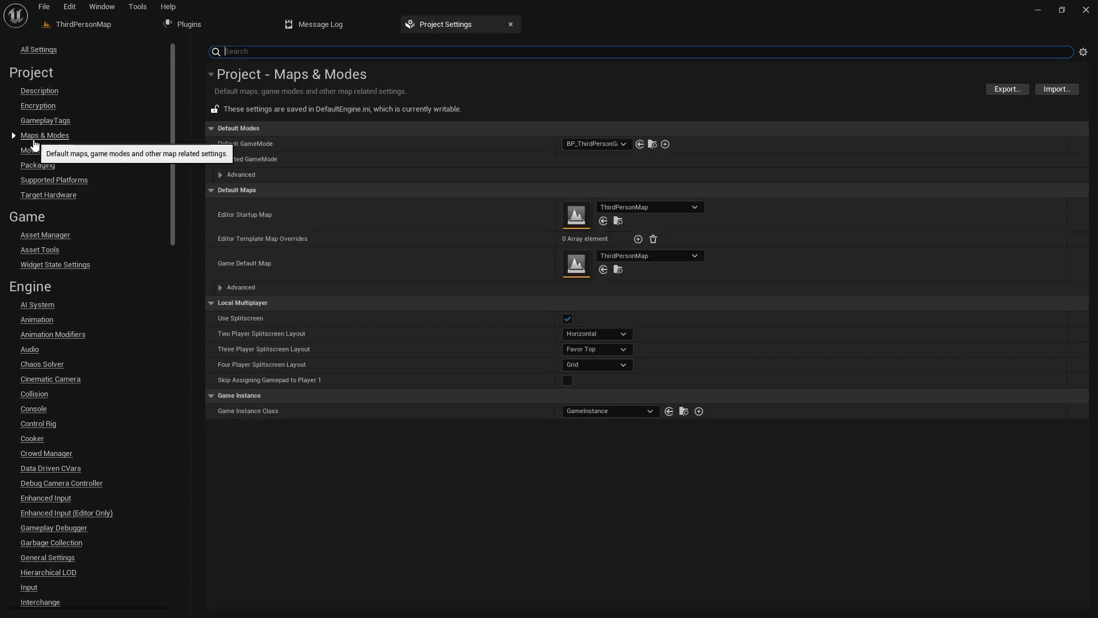
Step: Set Game Instance Class to BP_GameInstance and locate it in the docked Content Browser
click(623, 411)
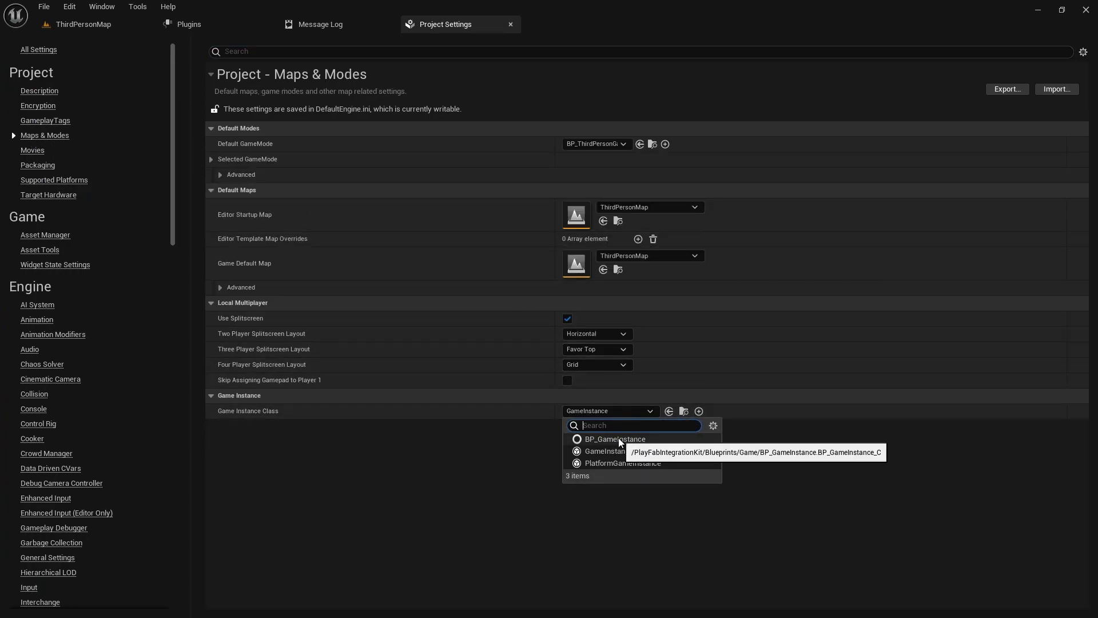
click(620, 439)
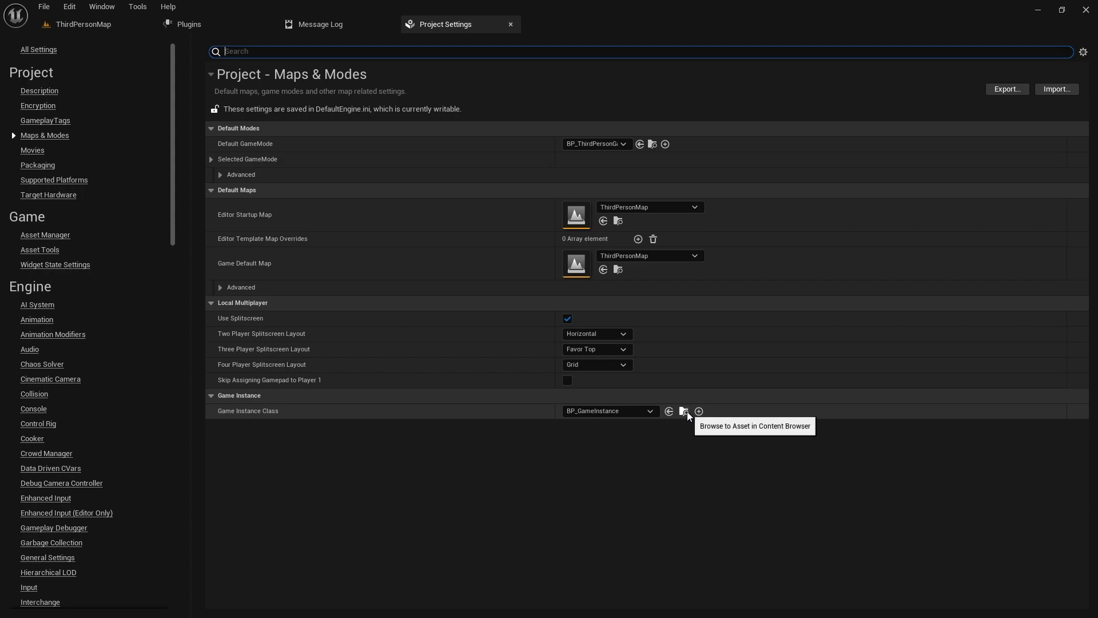
click(684, 411)
drag(935, 266, 425, 24)
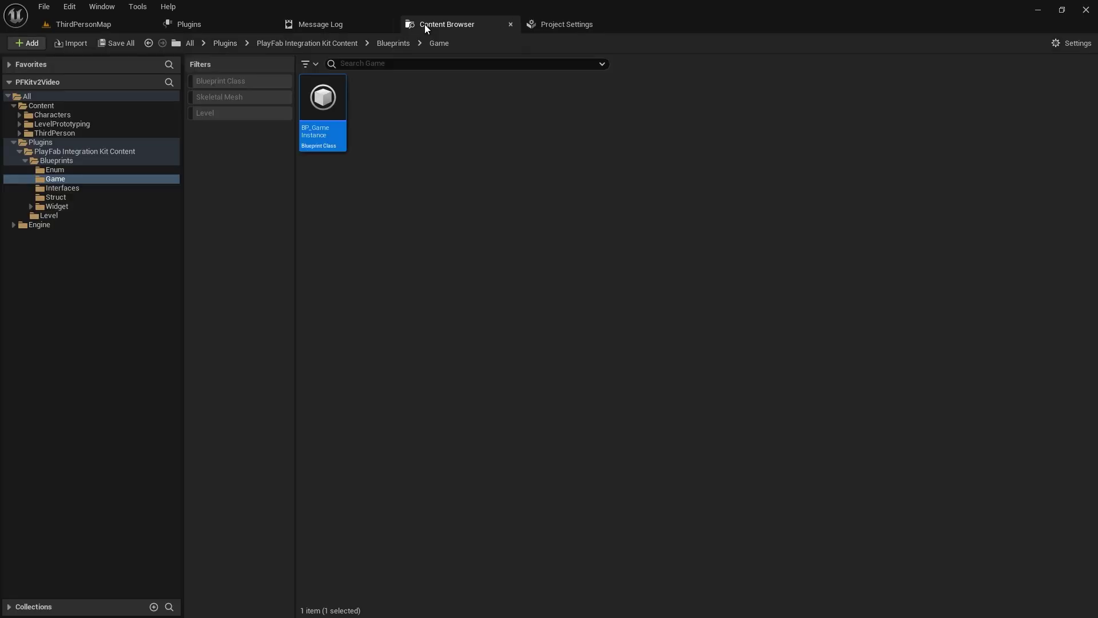
Step: Open BP_GameInstance and select the Play Fab Game Title Id node in the Event Init group
double_click(325, 117)
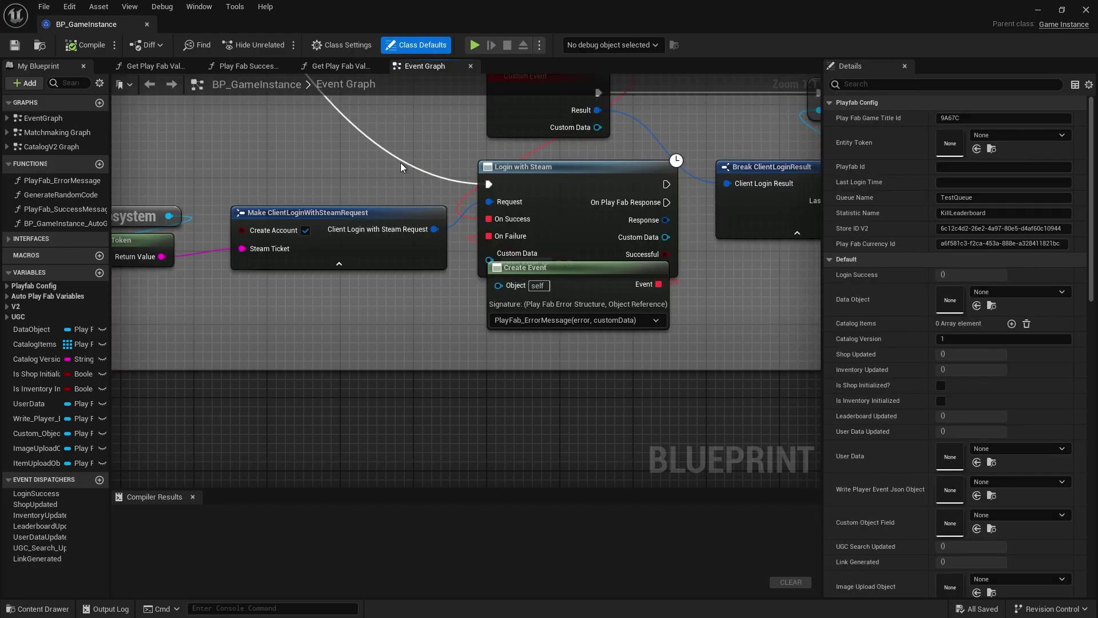
right_drag(400, 162, 632, 358)
scroll(553, 235, down, 2)
right_drag(554, 236, 686, 433)
scroll(552, 308, down, 7)
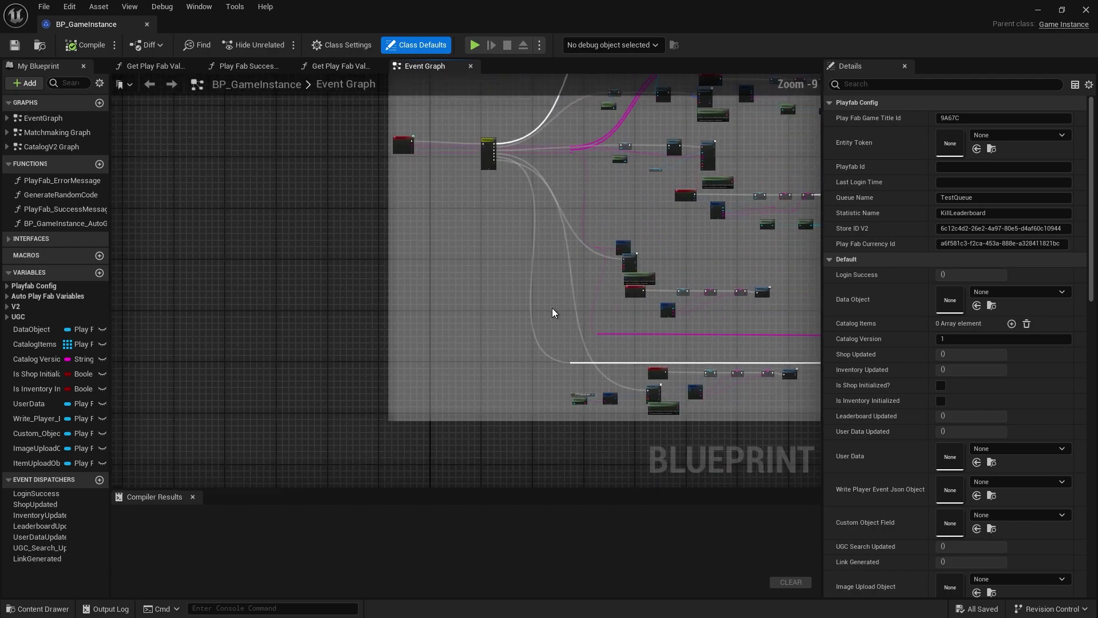
double_click(43, 118)
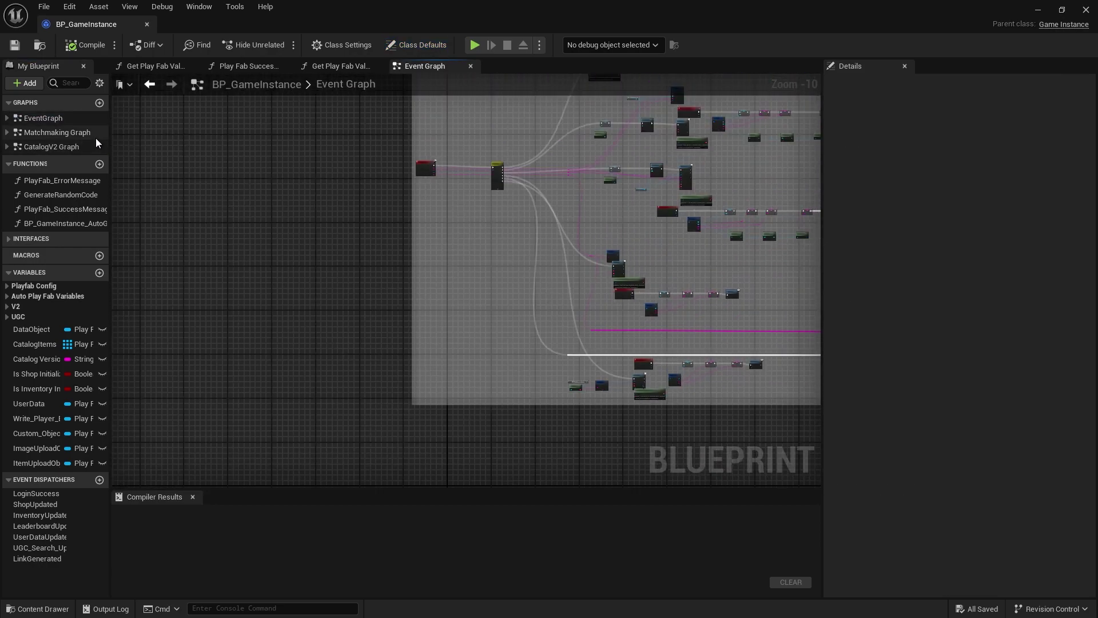
scroll(319, 348, down, 2)
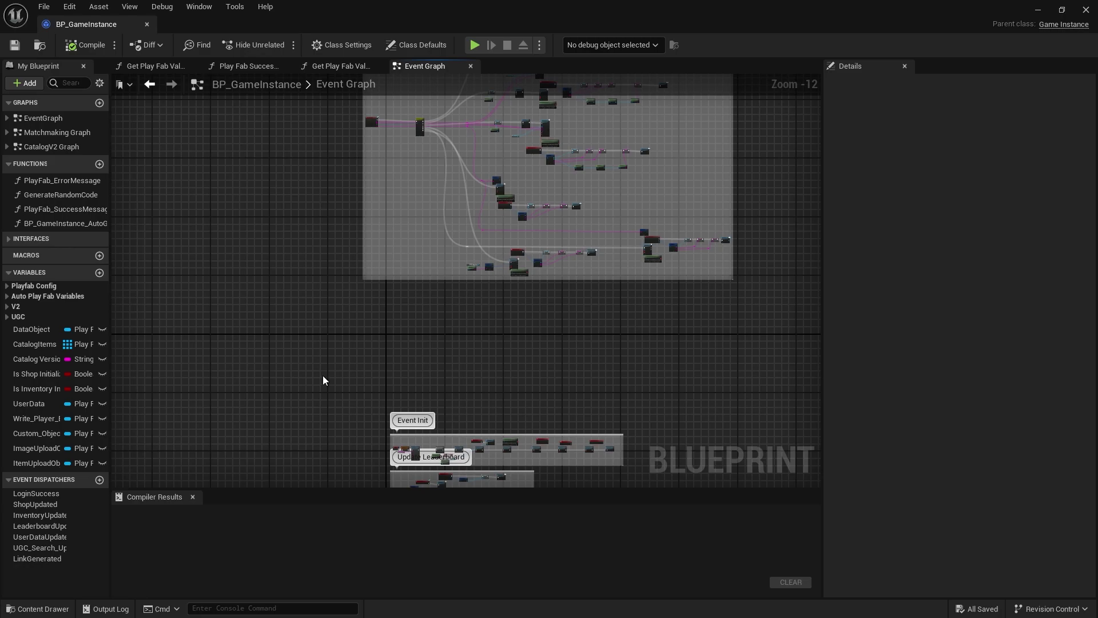
scroll(303, 250, up, 8)
scroll(492, 334, up, 3)
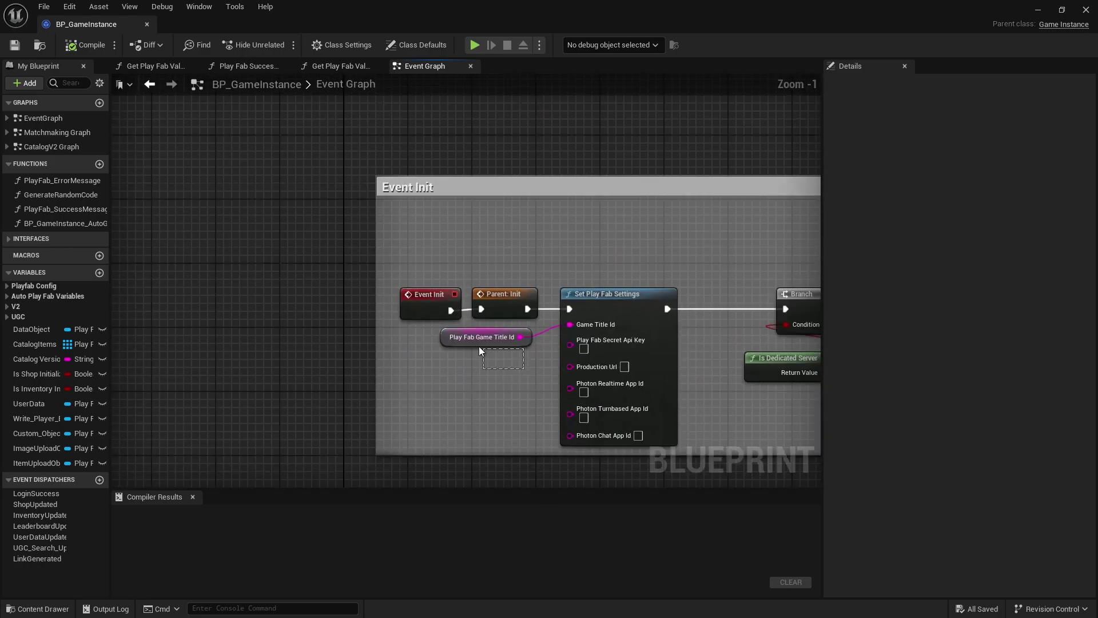
drag(479, 346, 478, 342)
Step: Enter the new PlayFab title ID as the variable's Default Value in Details
click(981, 319)
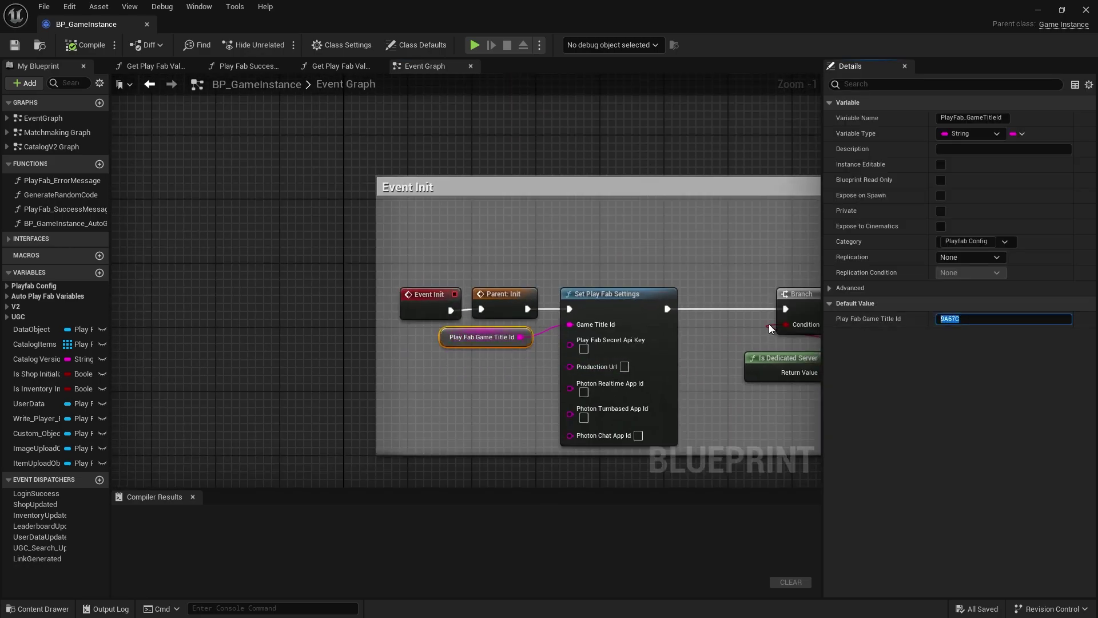
click(969, 380)
scroll(359, 266, down, 11)
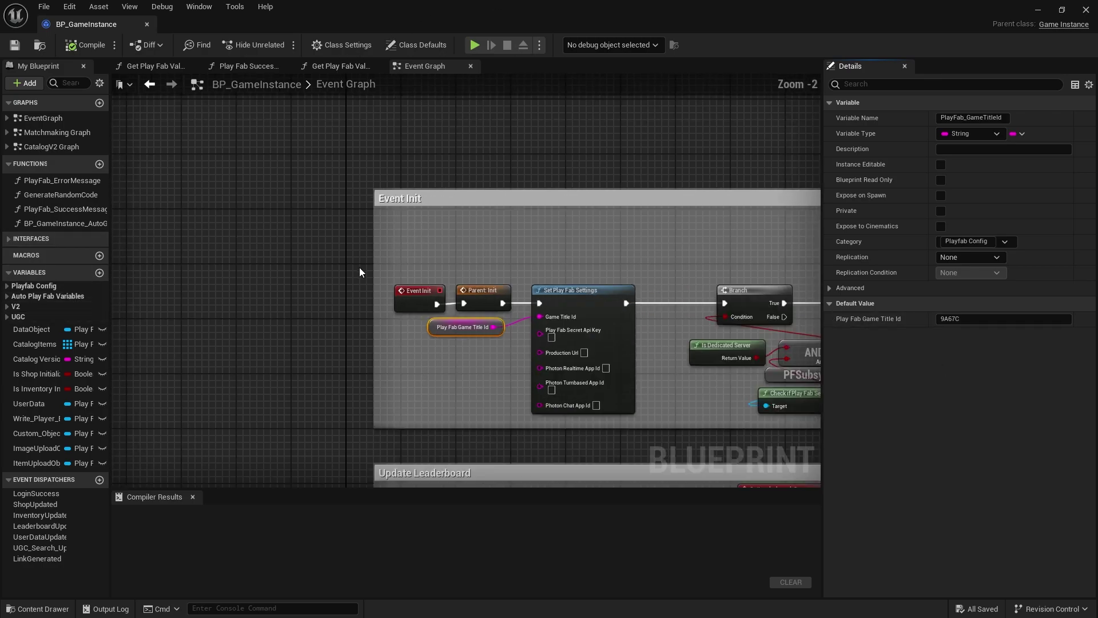
scroll(408, 259, up, 13)
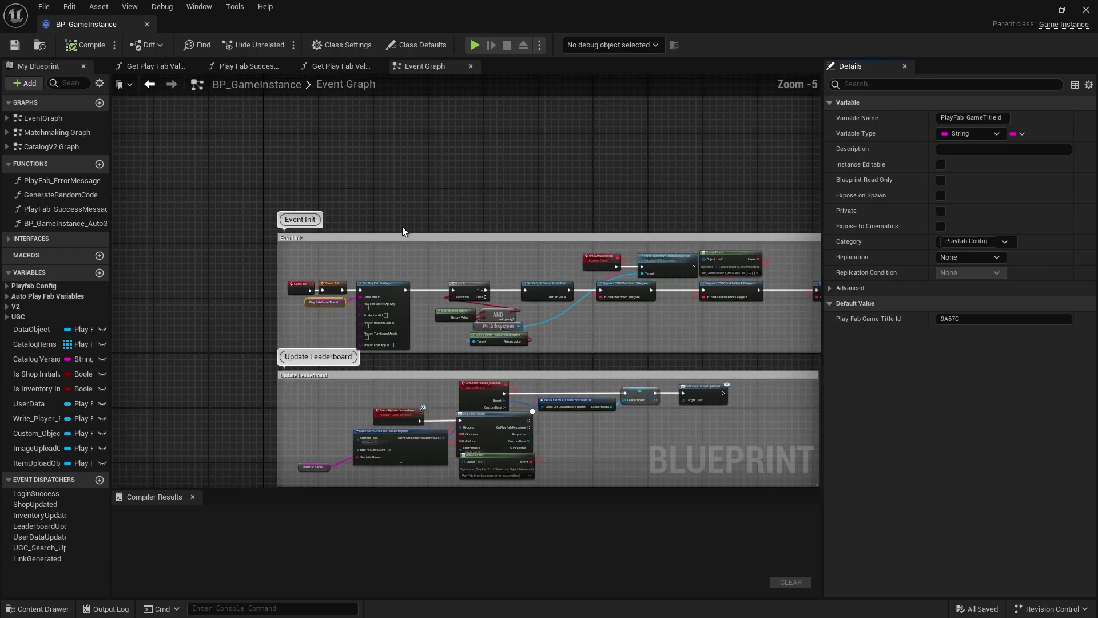
right_drag(417, 308, 612, 343)
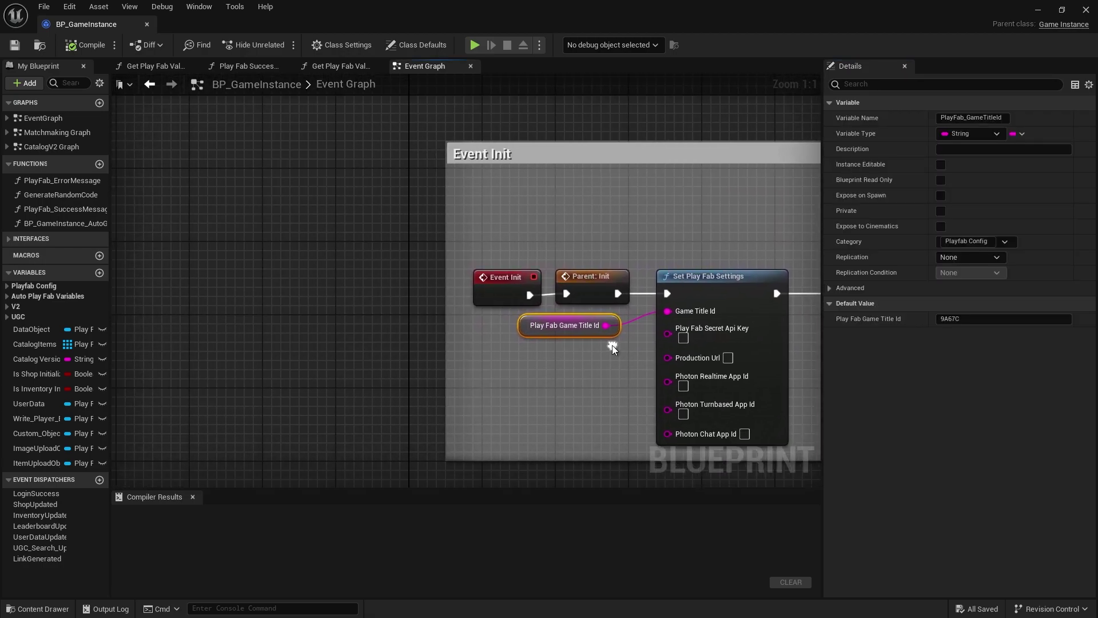
Step: Compile BP_GameInstance, confirm the title ID value, and return to ThirdPersonMap
click(1057, 29)
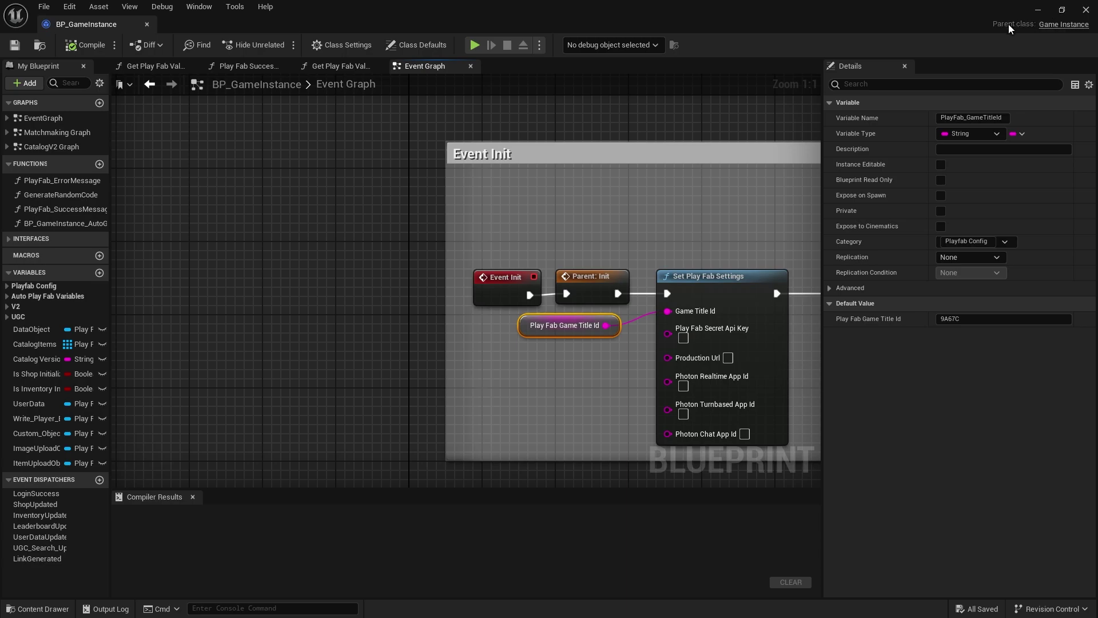
click(749, 258)
click(415, 299)
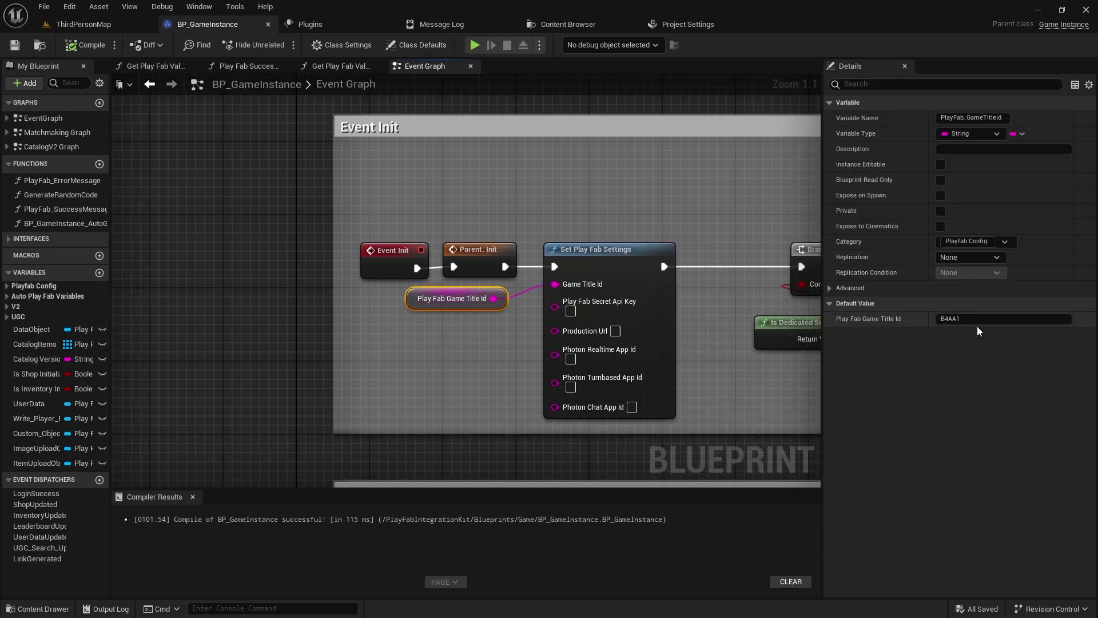
click(915, 339)
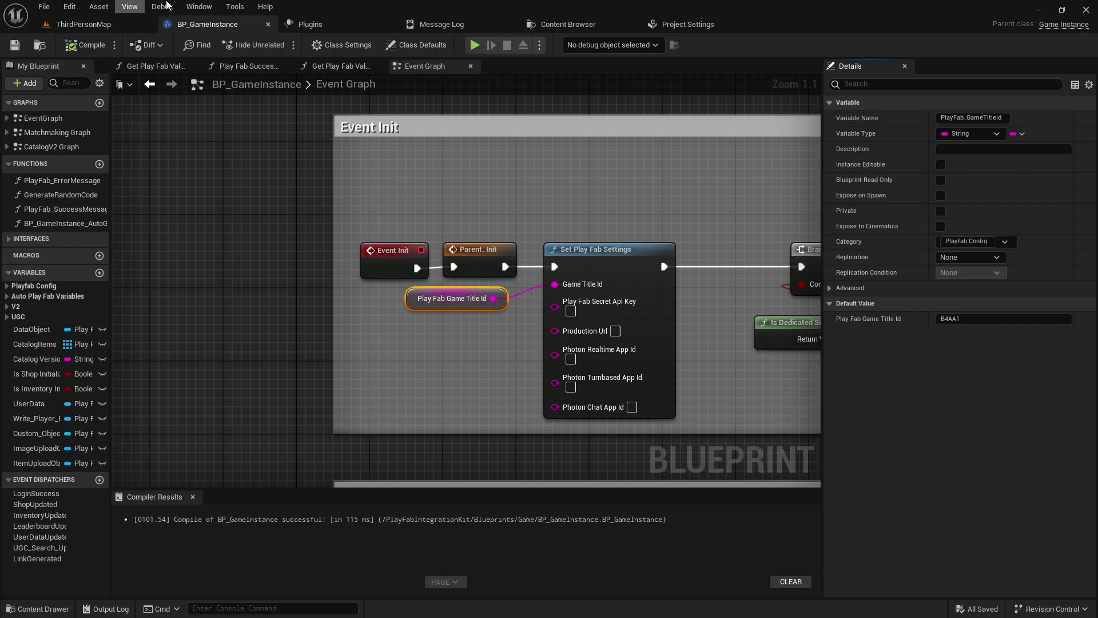
click(86, 23)
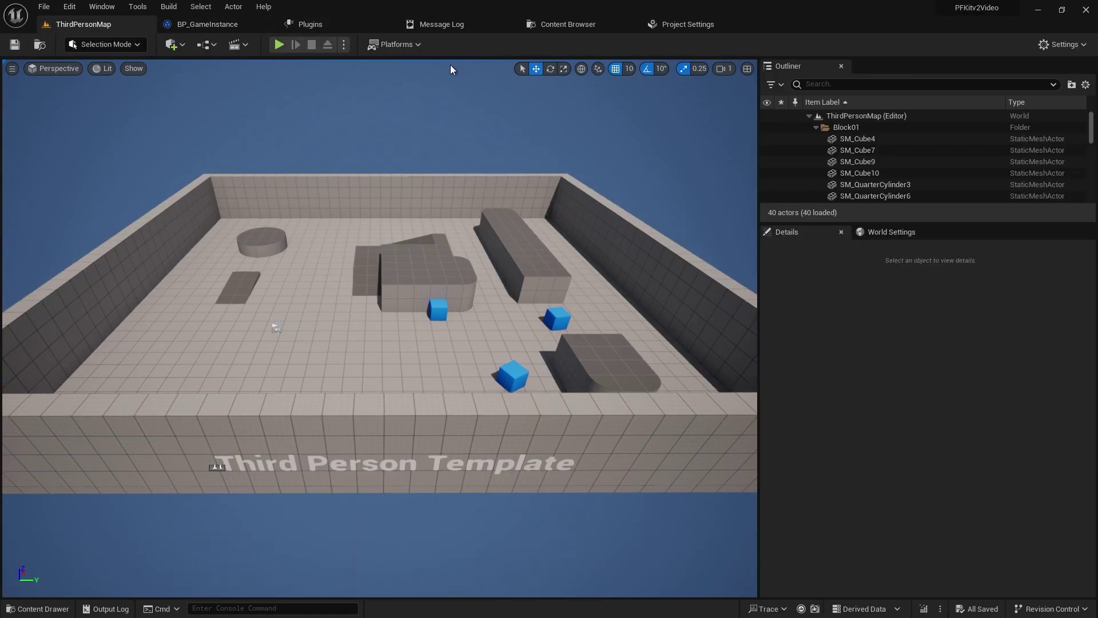
Step: Choose PFKitv2VideoServer as the Windows build target under Platforms
click(400, 45)
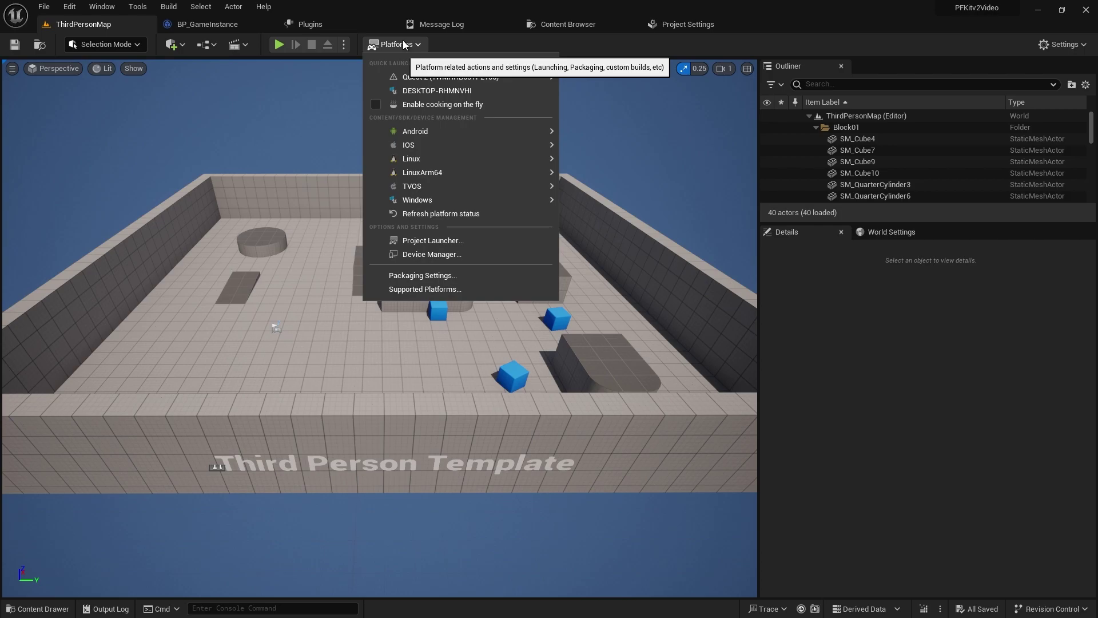
mouse_move(466, 195)
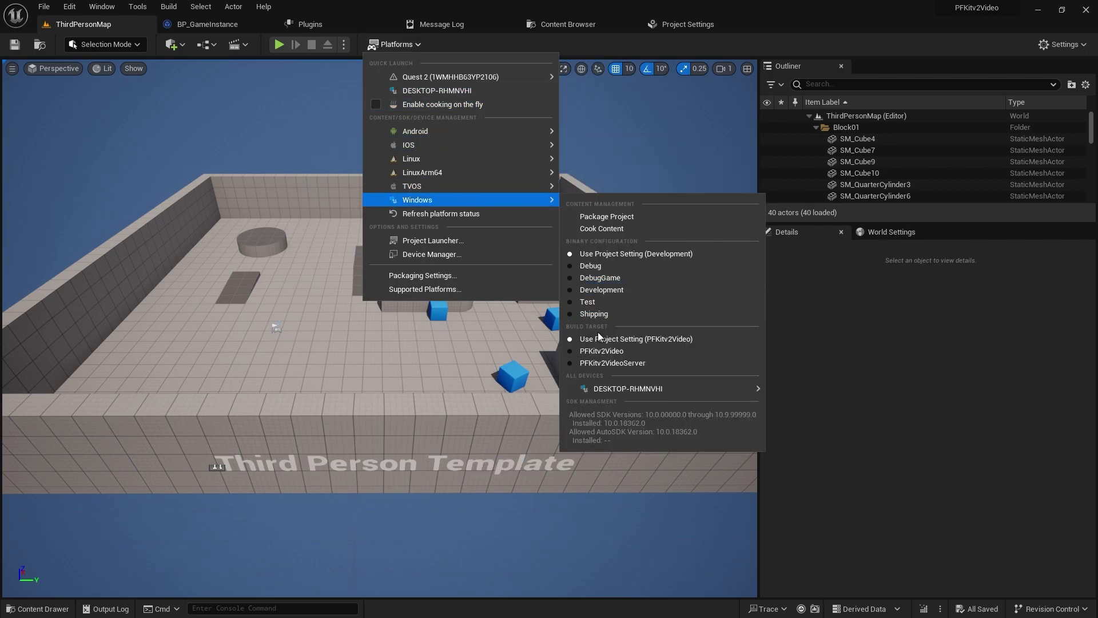
click(571, 362)
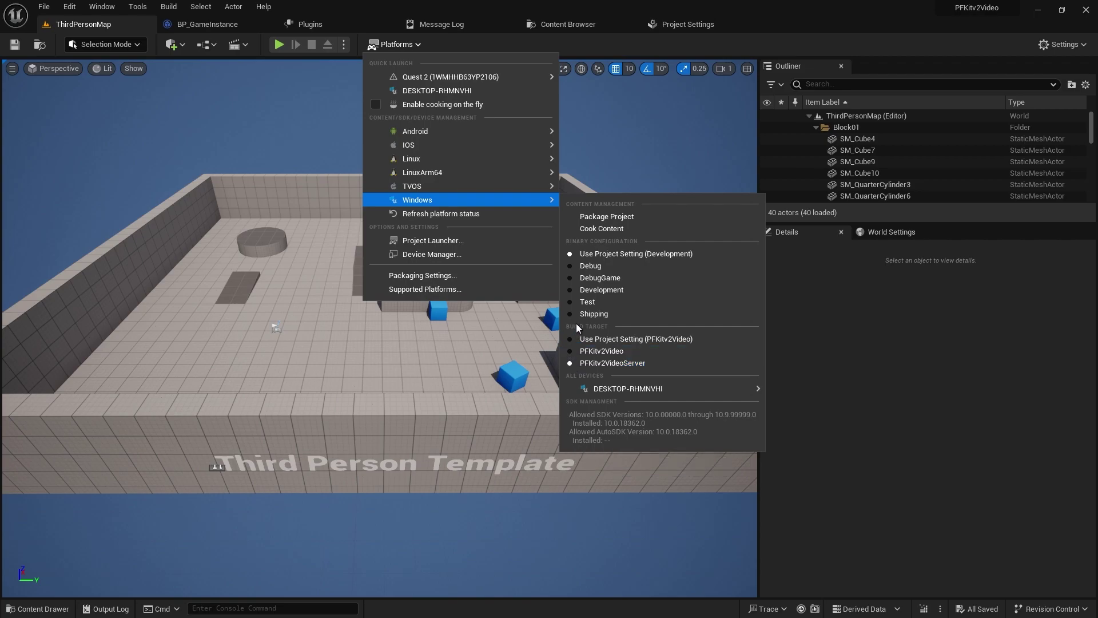
Step: Start packaging for Windows and create a new folder named Server in the project
click(581, 216)
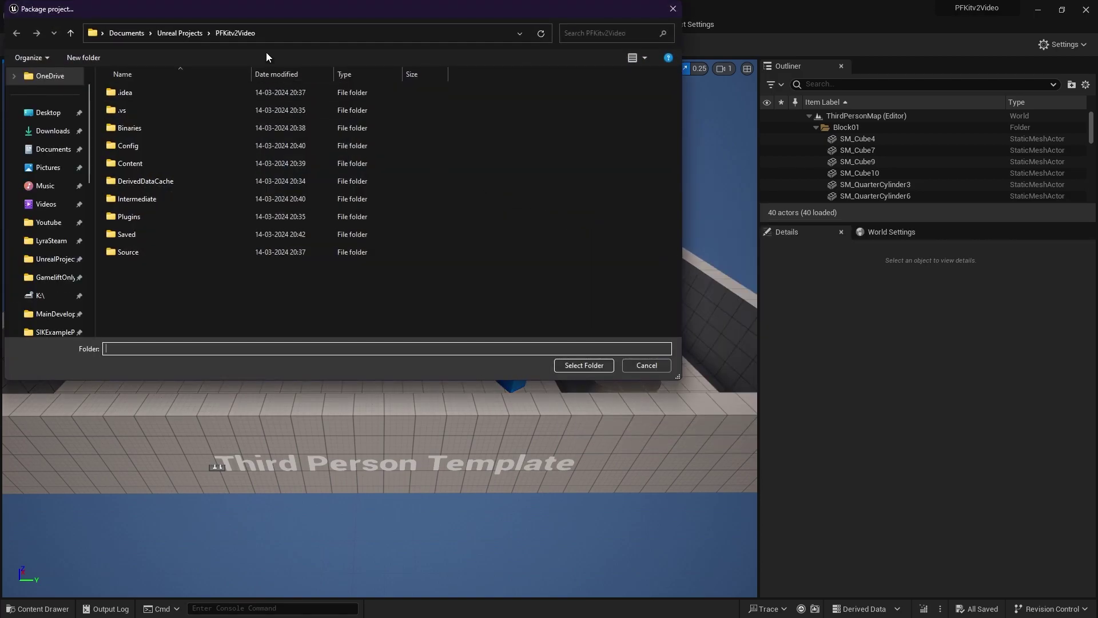
right_click(211, 259)
right_click(151, 281)
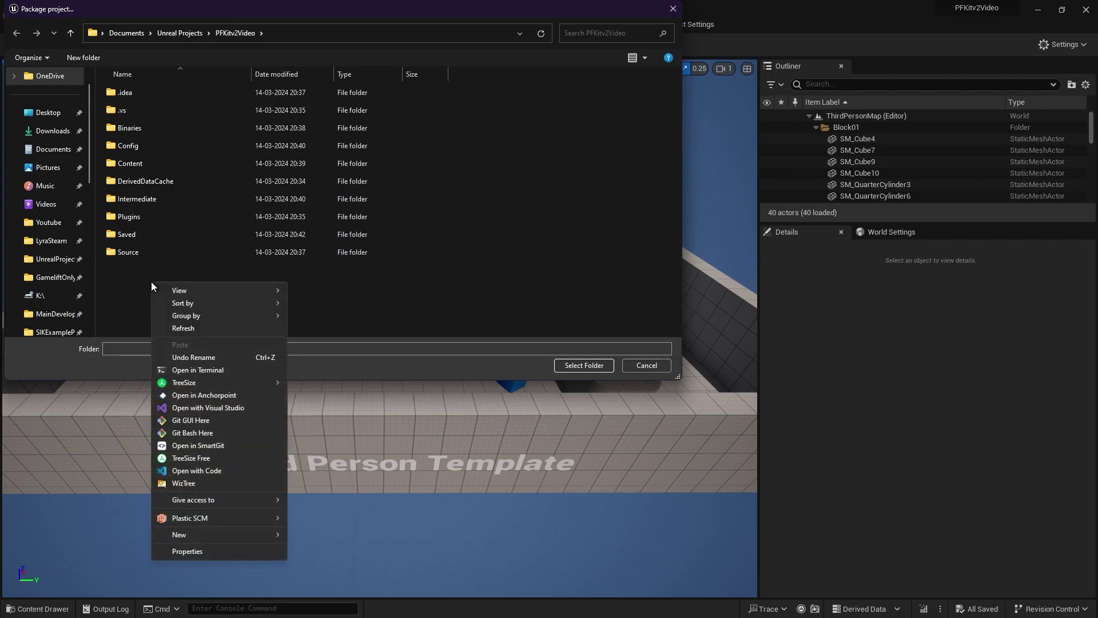
mouse_move(238, 537)
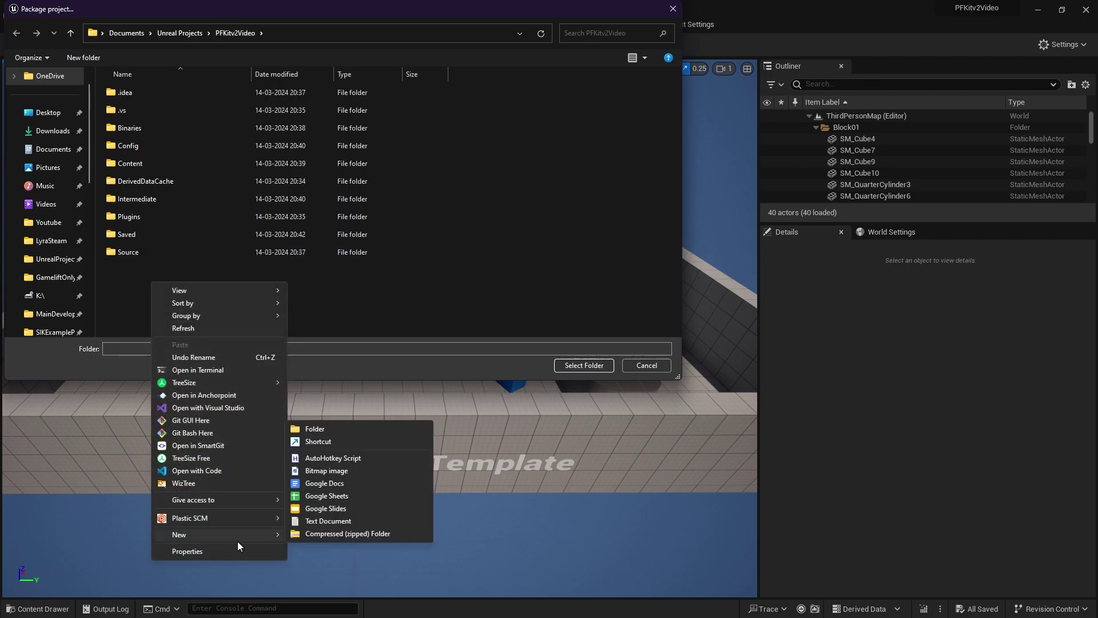
click(324, 430)
text(Se)
key(Return)
key(Return)
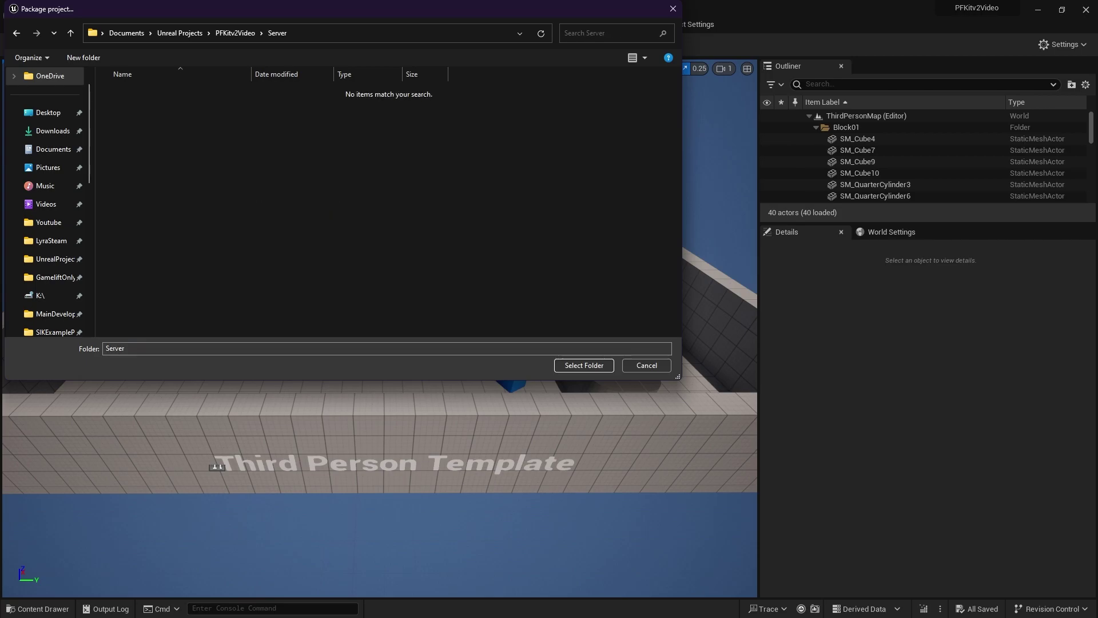
Step: Pick Server as the package destination, show the output log, and select the packaged files
key(super)
key(super)
click(583, 366)
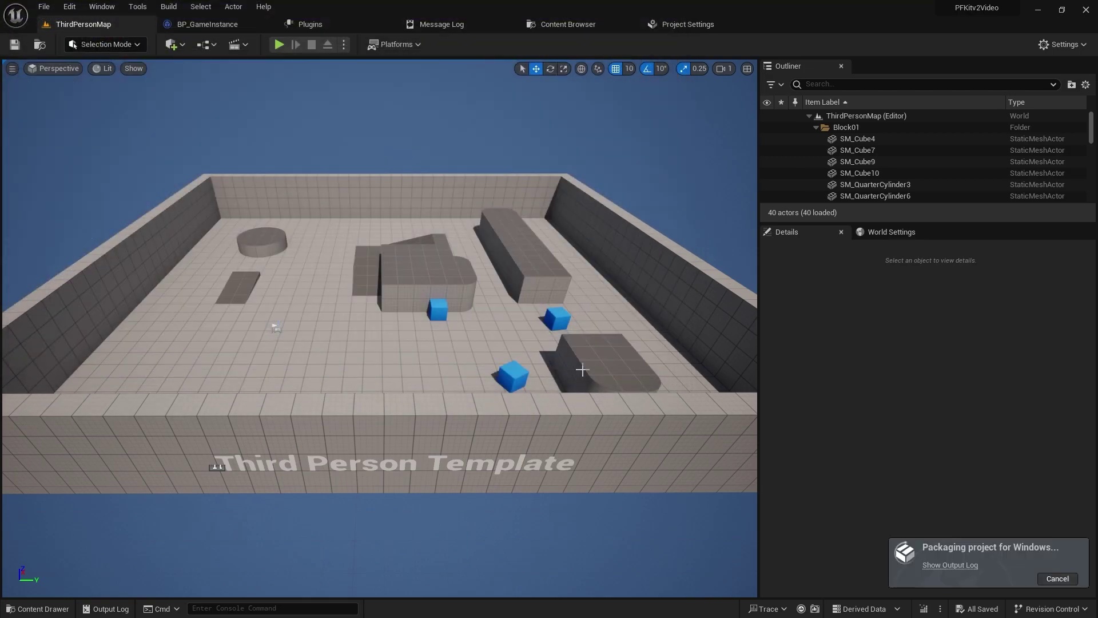
click(967, 566)
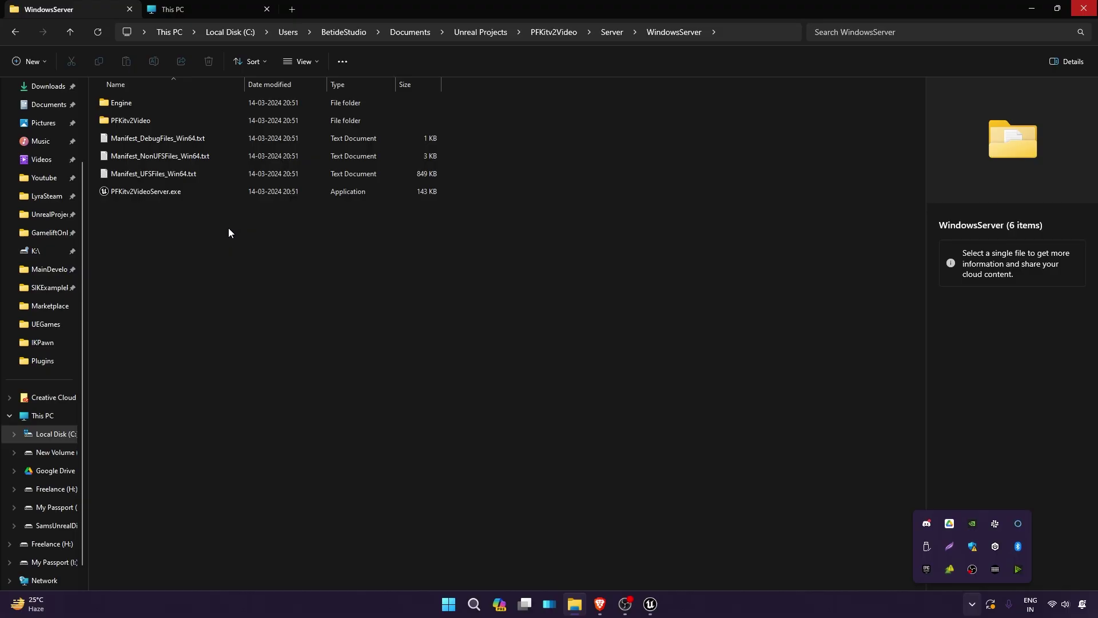
drag(228, 227, 204, 73)
Step: Compress the six server files into WindowsServer.zip with 7-Zip, running in the background
right_click(185, 139)
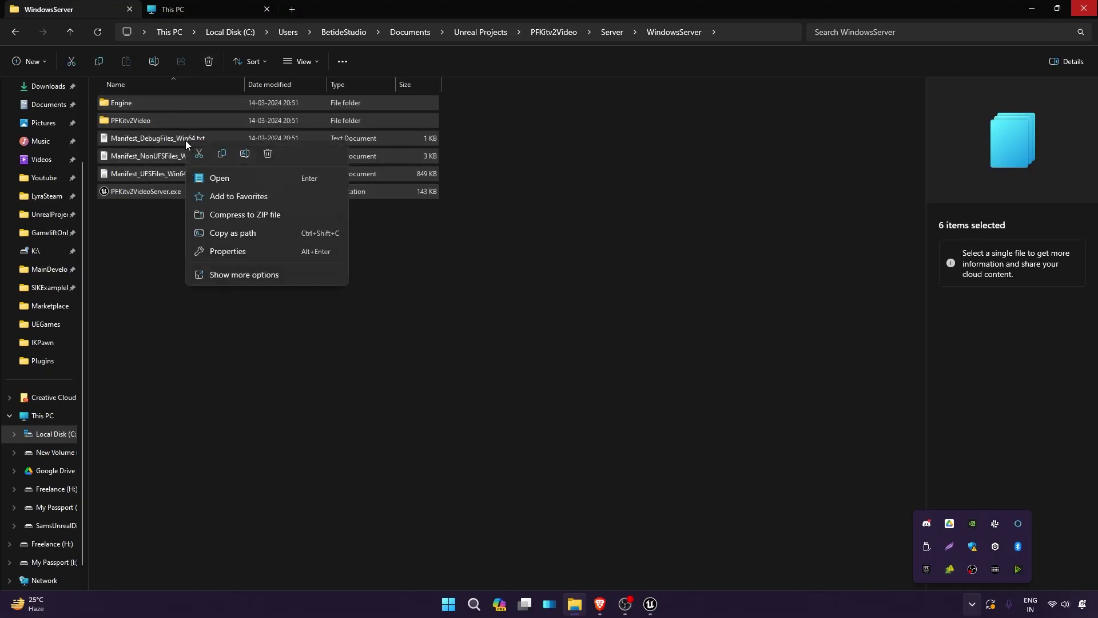
click(248, 274)
mouse_move(236, 225)
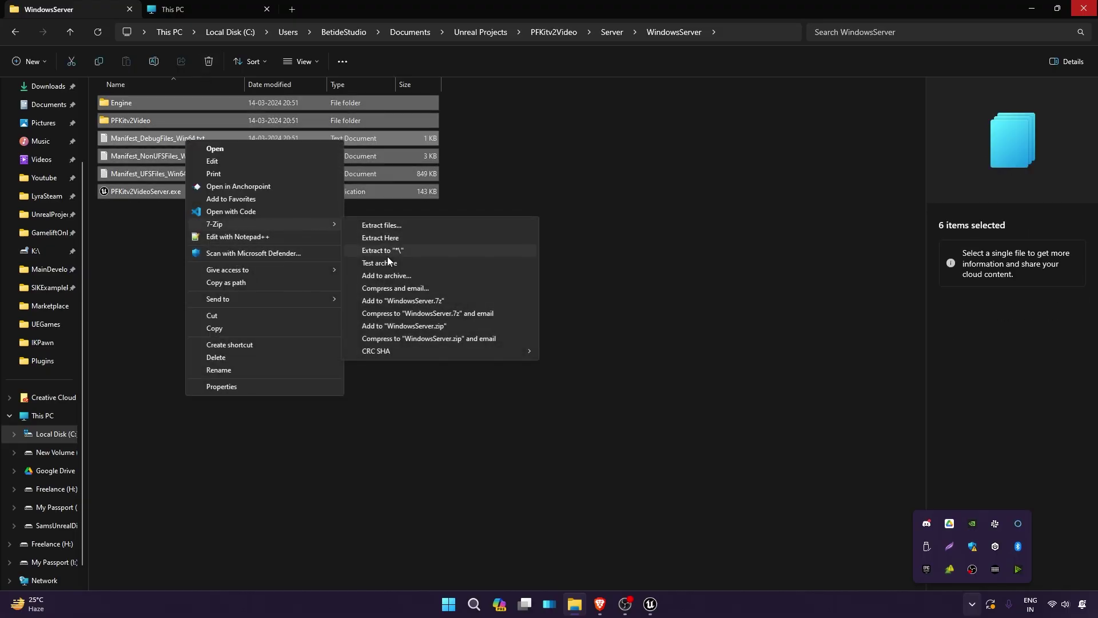
click(402, 326)
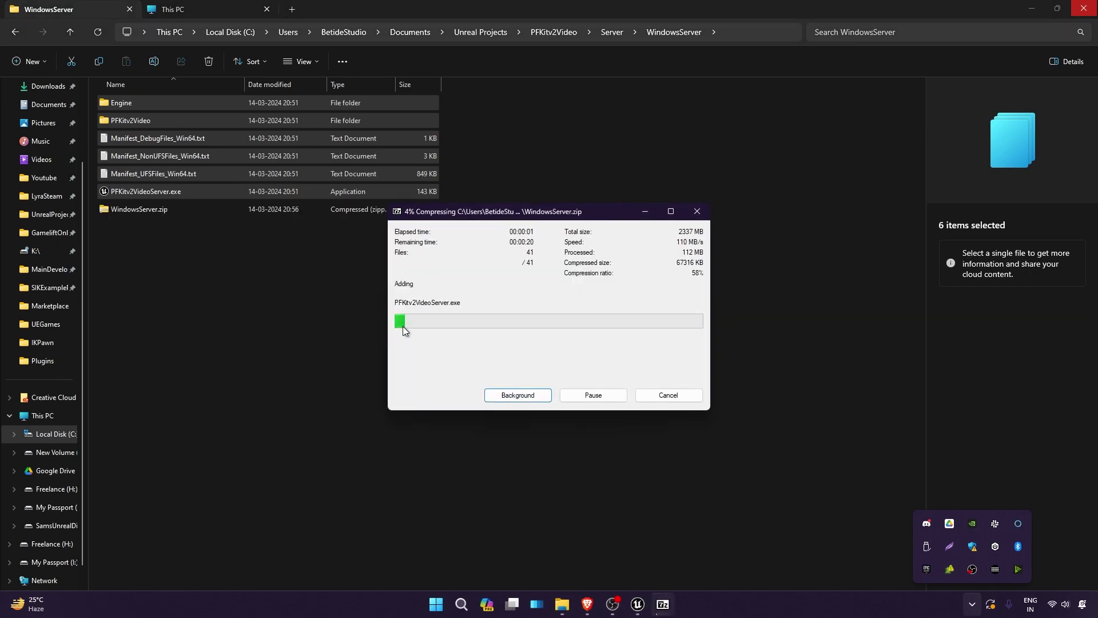
click(386, 462)
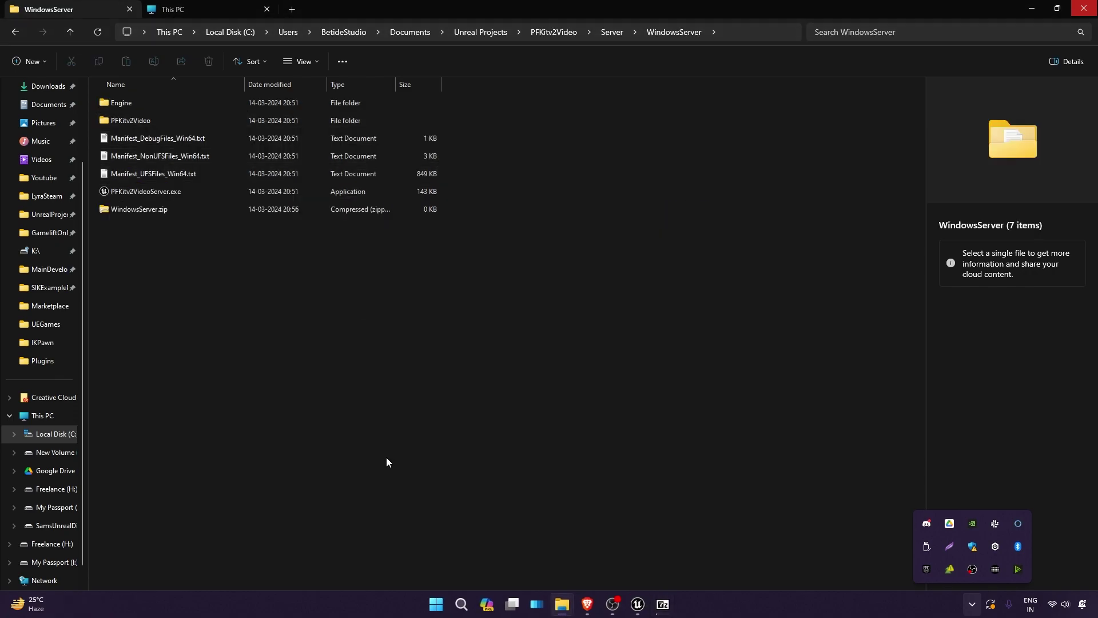
Step: Check the zip progress and bring up PlayFab's My Studios and Titles page
click(979, 611)
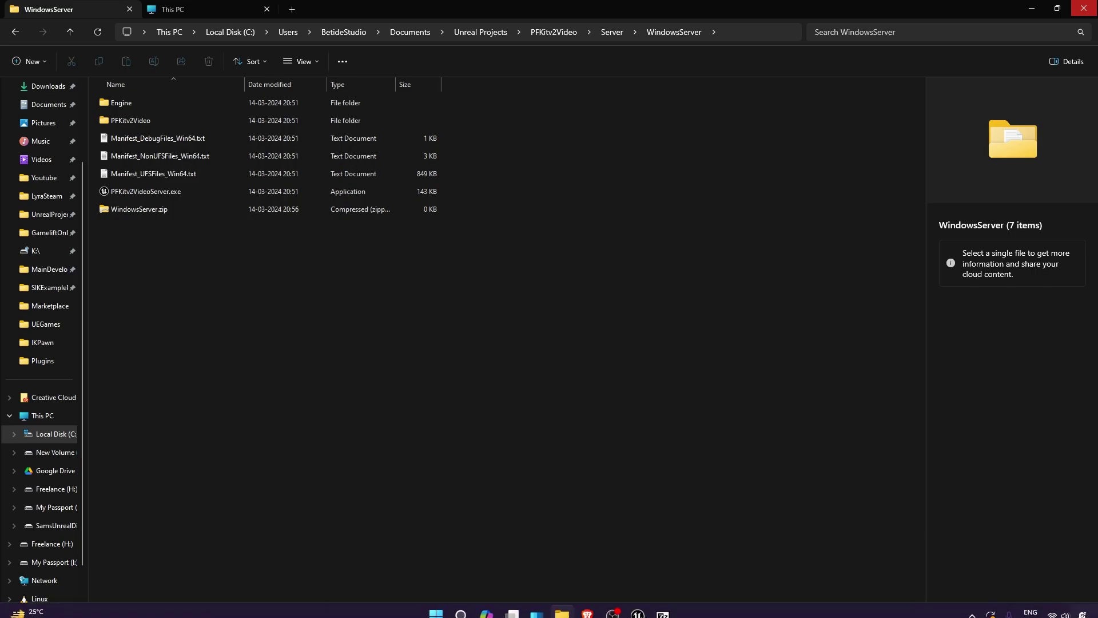
click(663, 613)
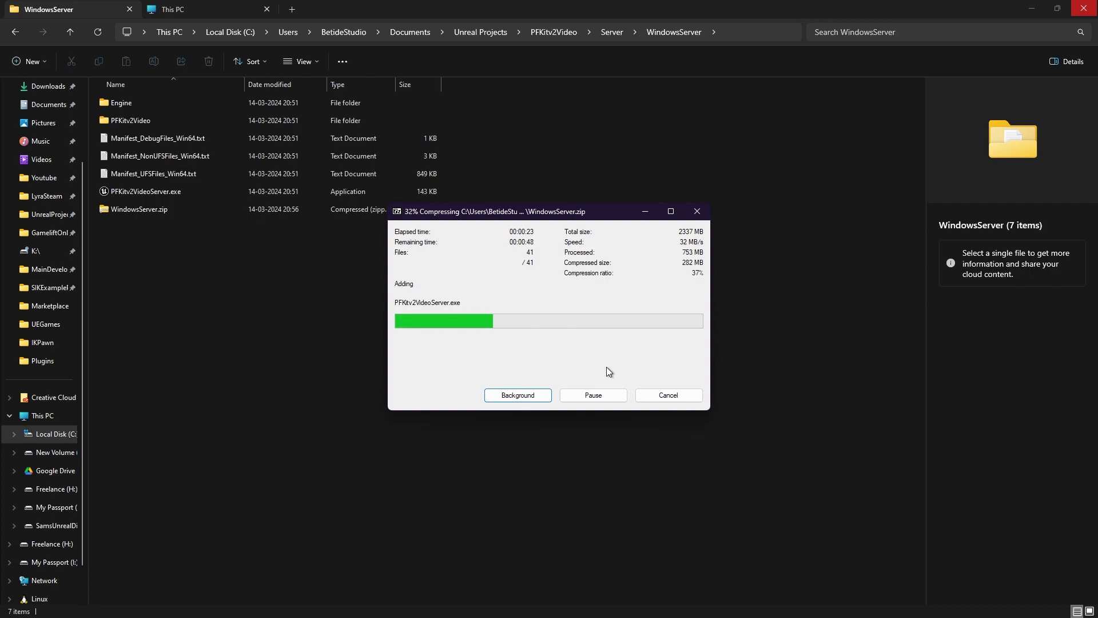
click(587, 604)
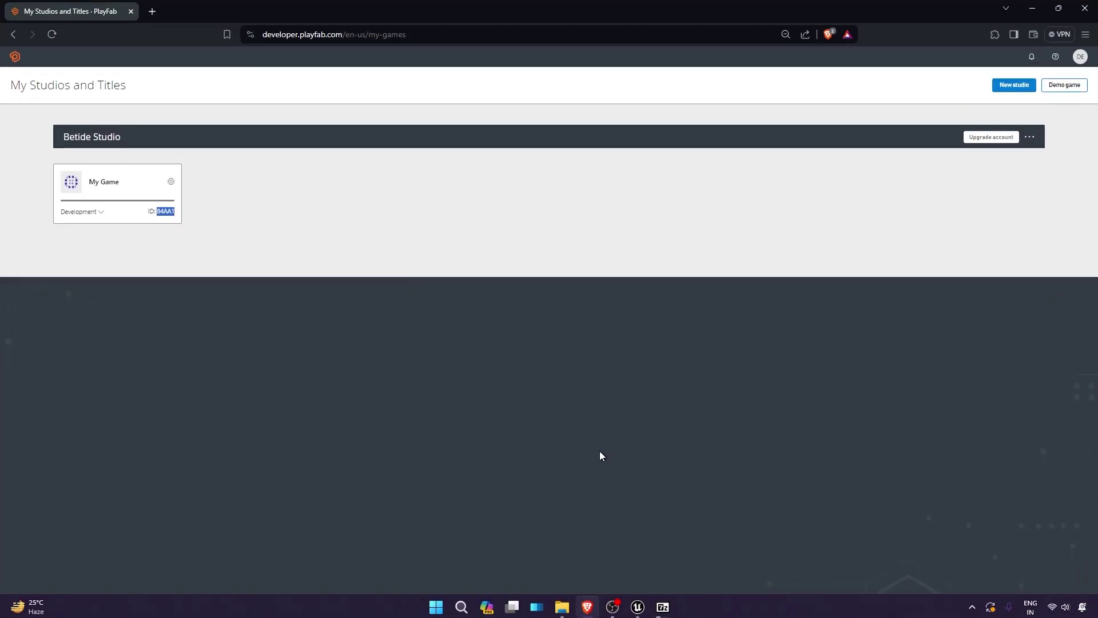
Step: Go to My Game's Multiplayer Servers Builds page and start a New build
click(104, 182)
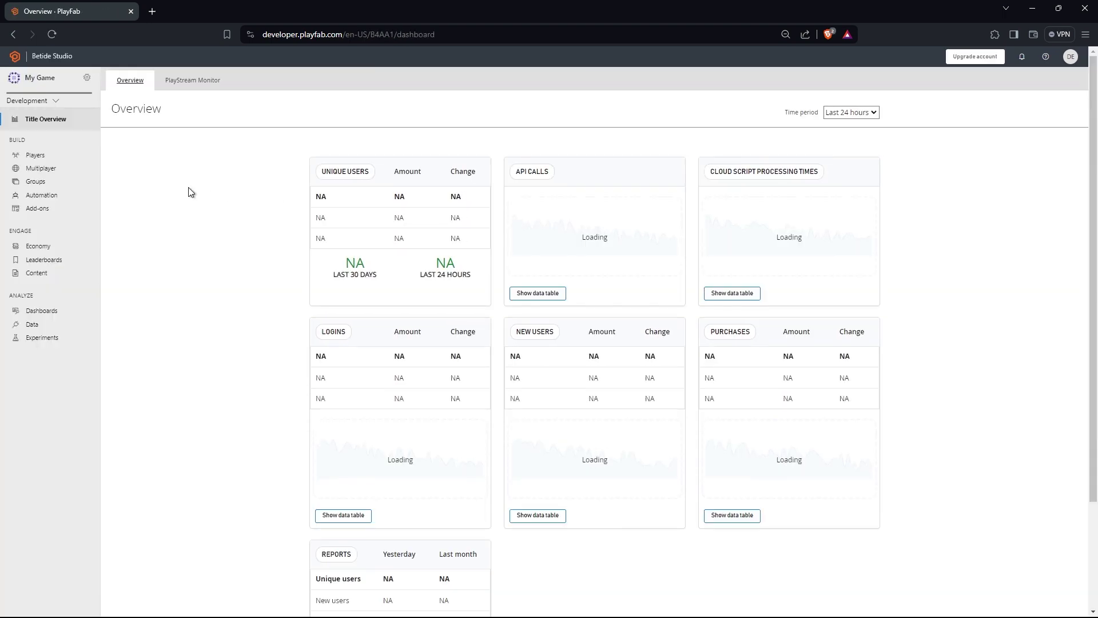
click(39, 170)
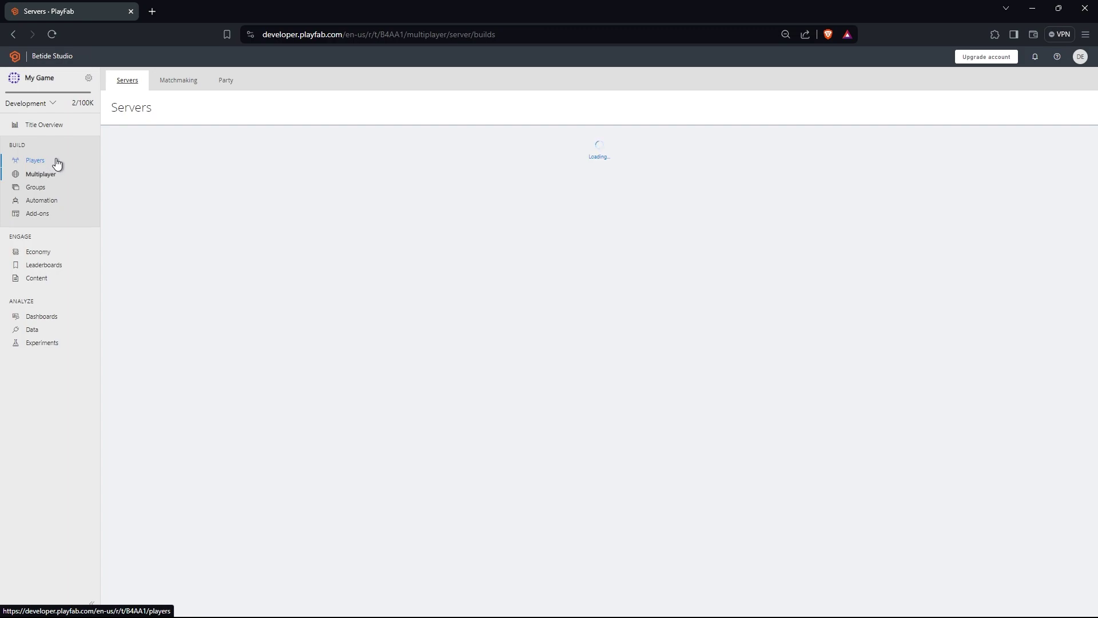
click(569, 212)
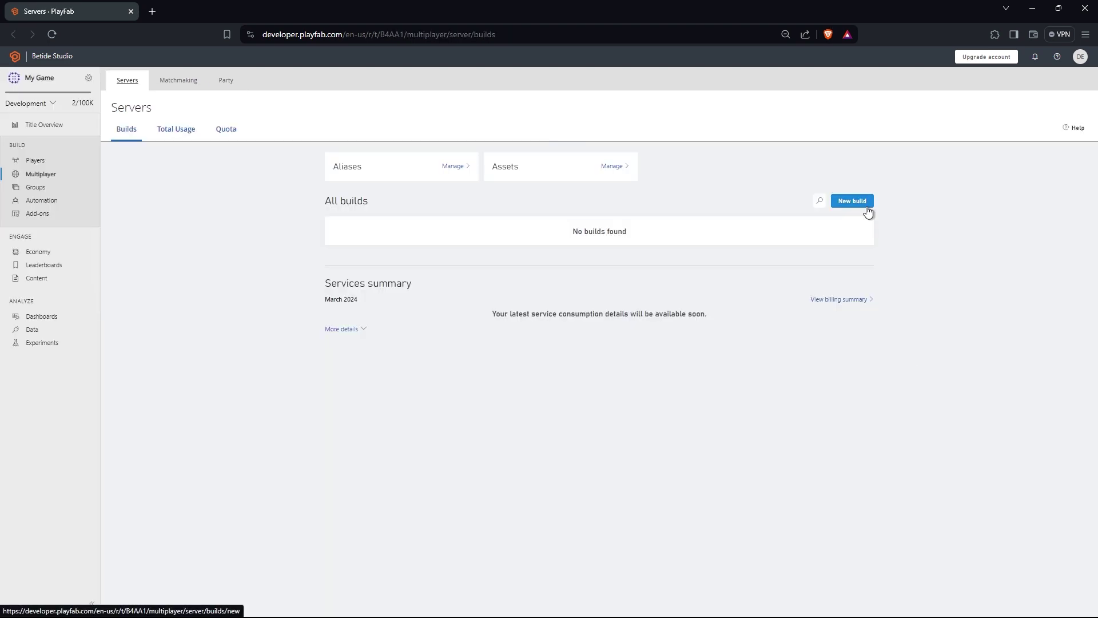
click(852, 201)
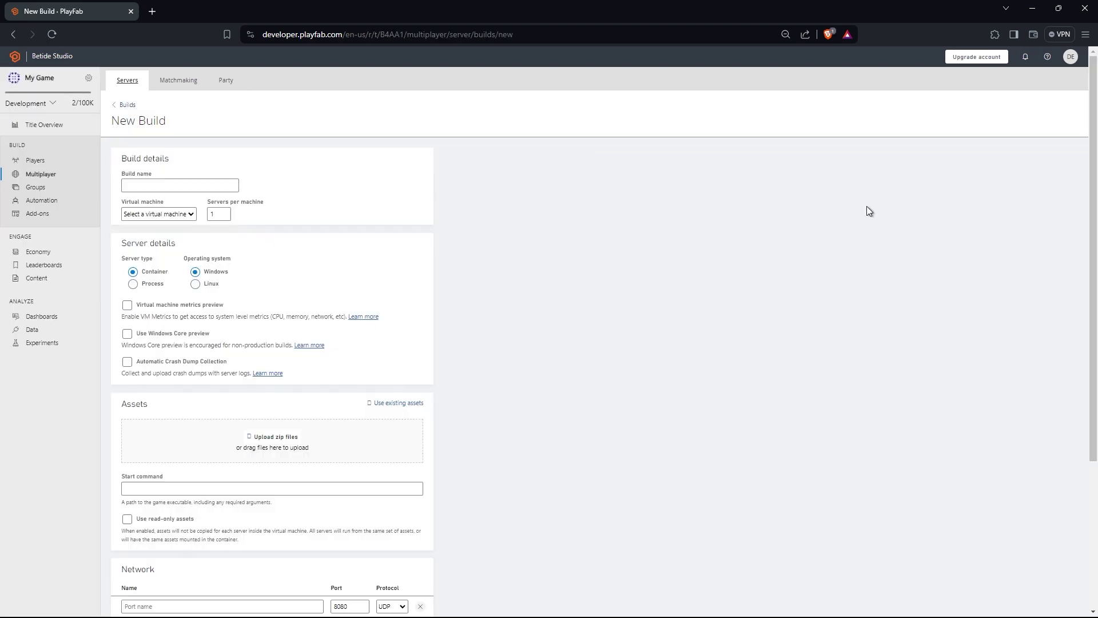
click(180, 186)
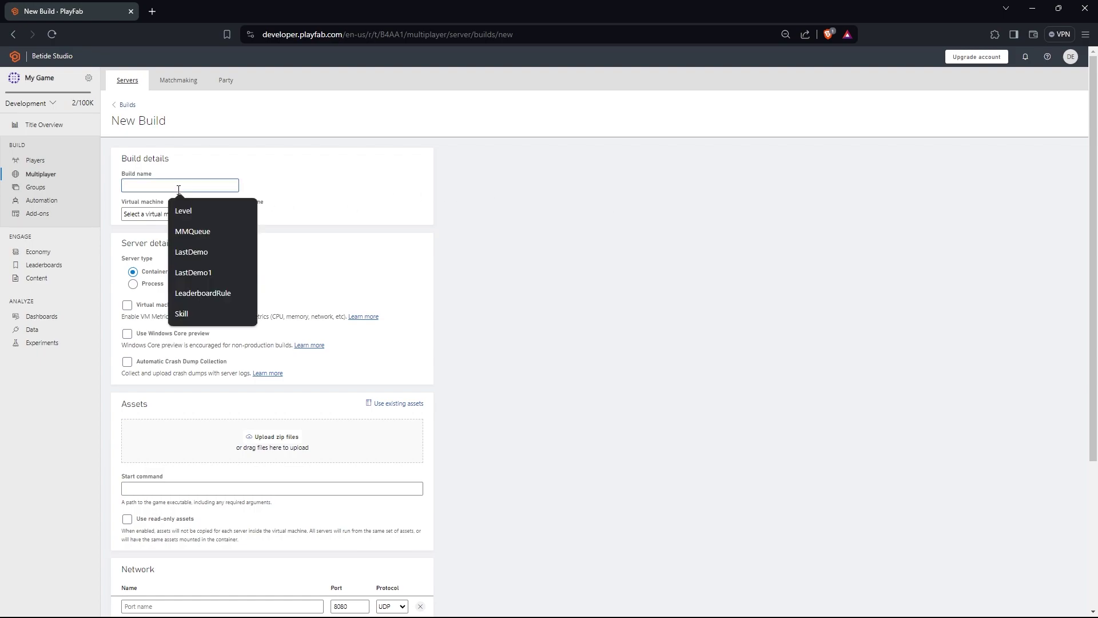
Step: Name the build FirstBuild on Dasv4 (4 cores), 2 servers per machine, metrics and Full crash dumps
text(FirstBuild)
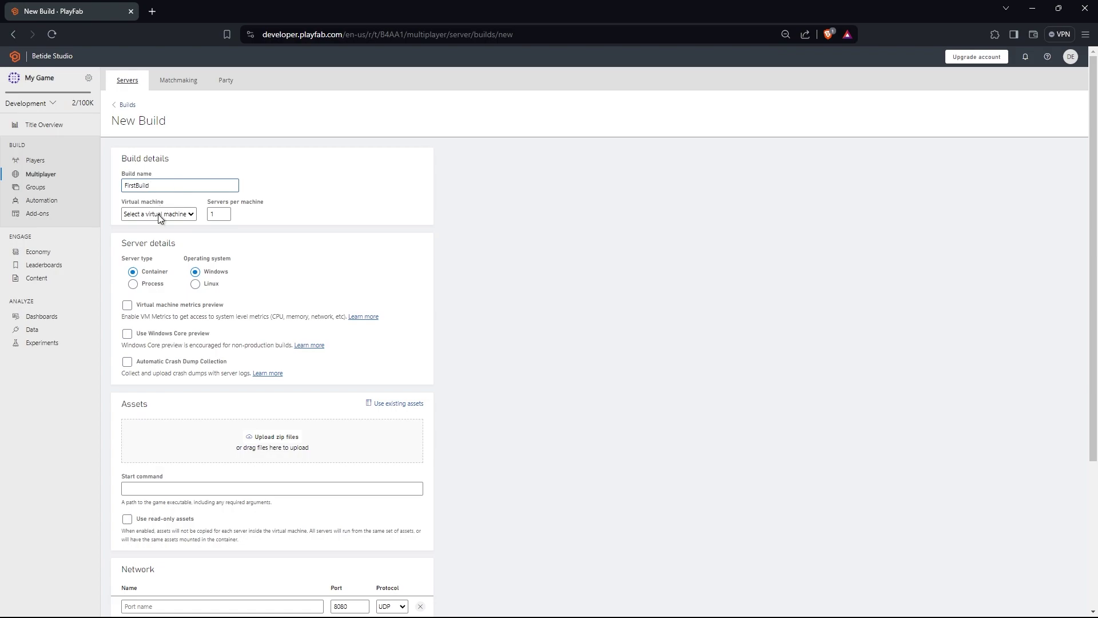
click(160, 215)
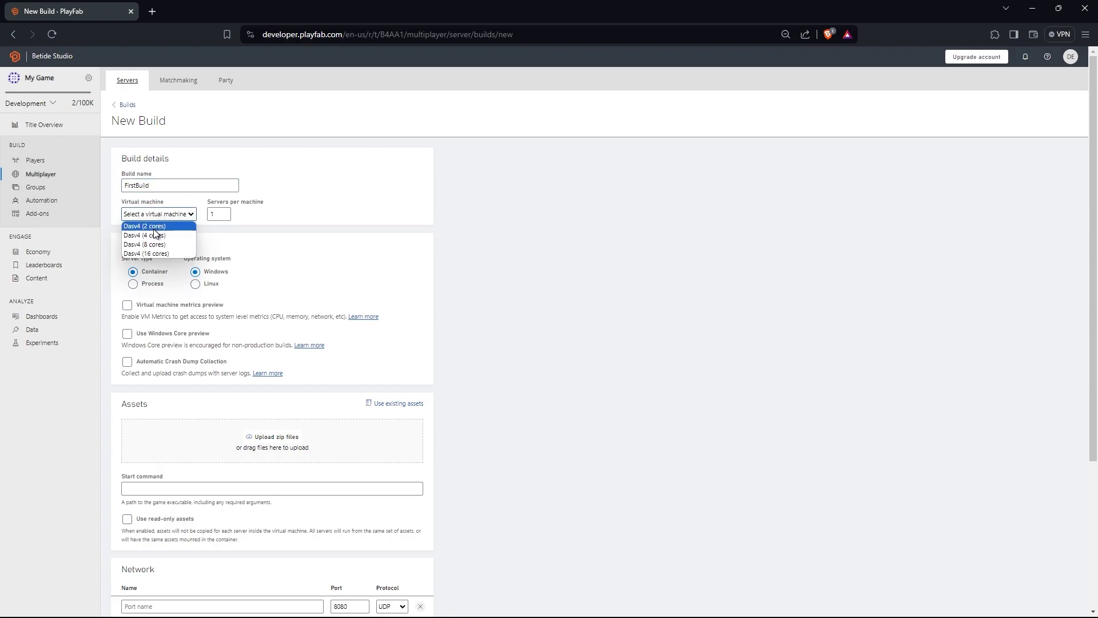
click(152, 230)
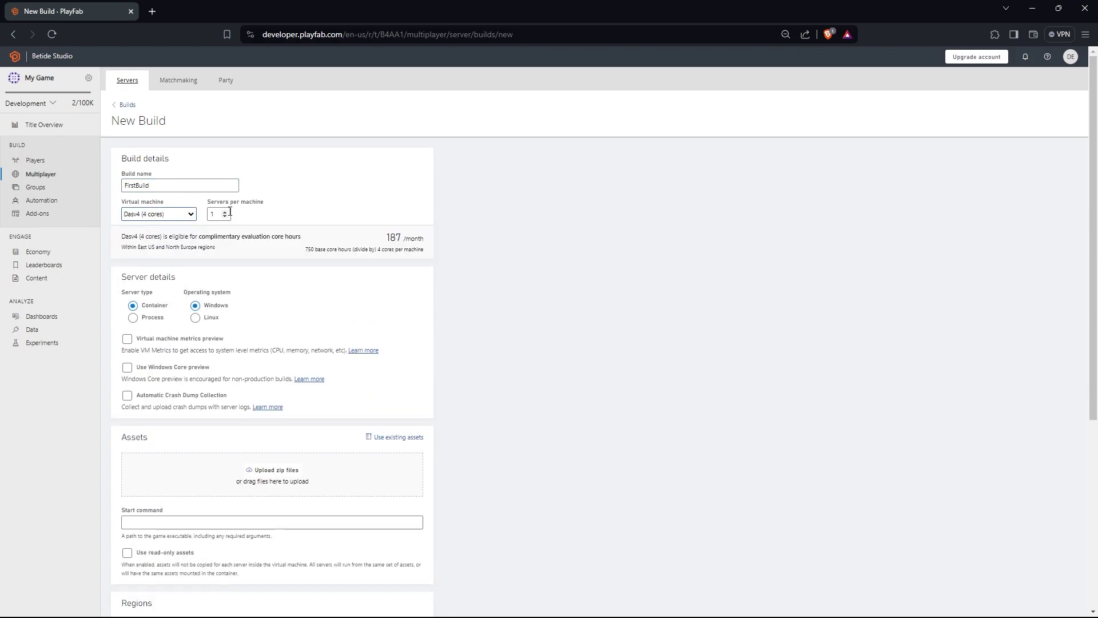
click(225, 211)
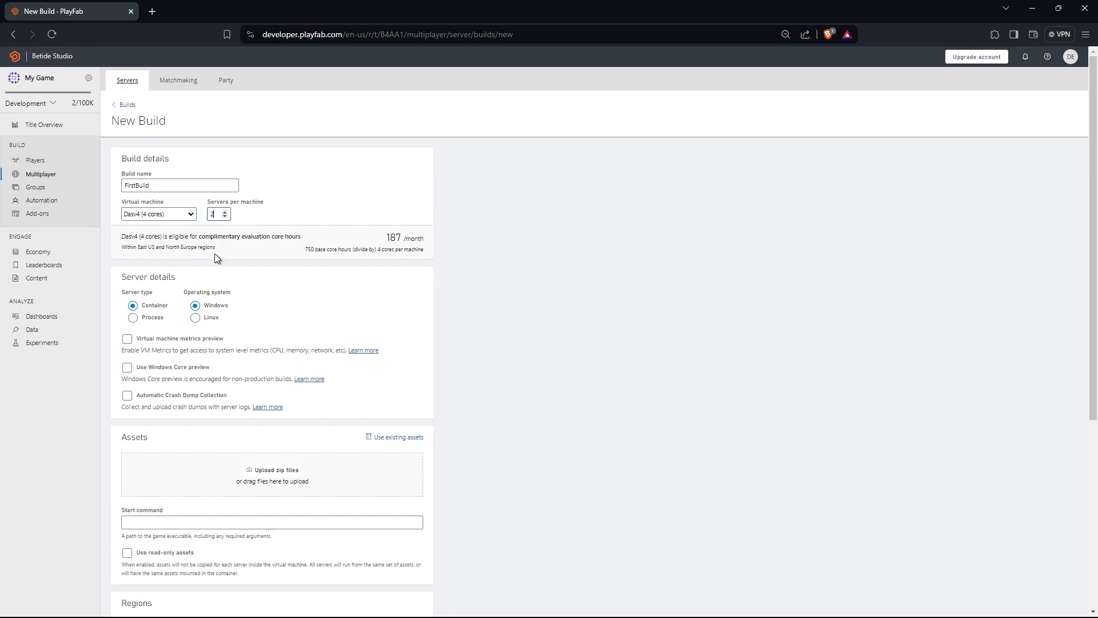
click(201, 341)
click(203, 397)
click(137, 436)
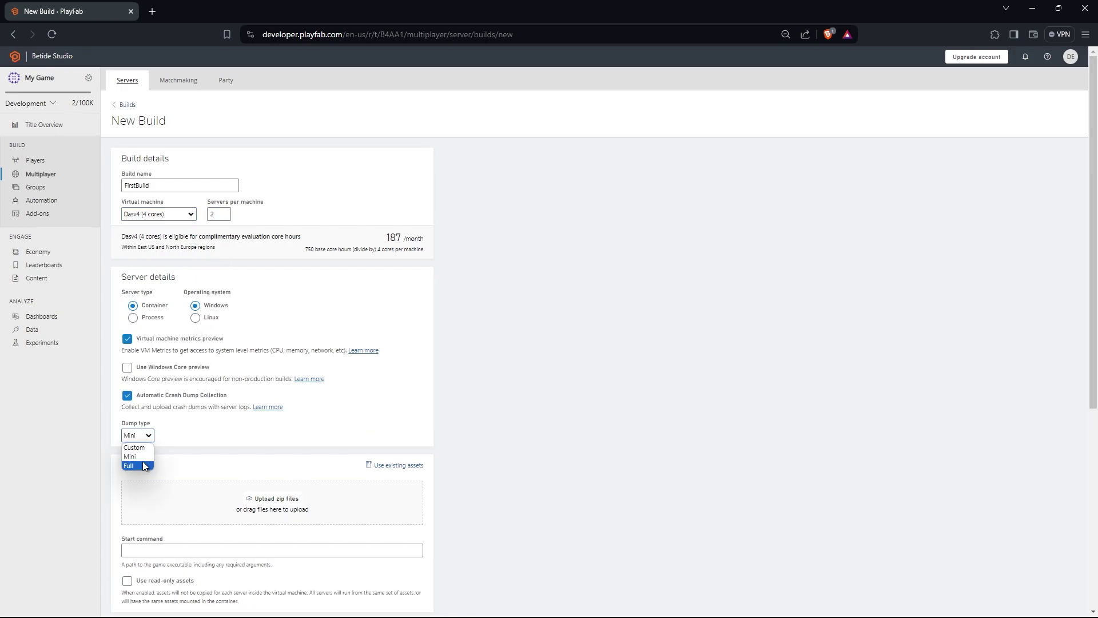
click(136, 465)
Step: Drag WindowsServer.zip from the server folder onto Assets to upload it
scroll(336, 435, down, 3)
mouse_move(712, 604)
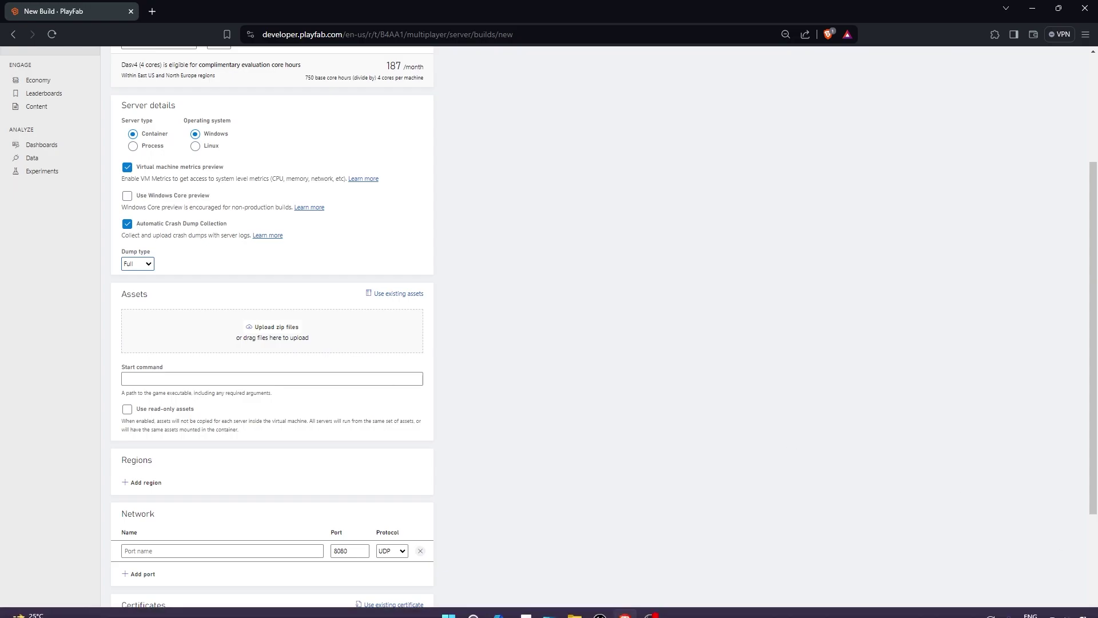
click(586, 612)
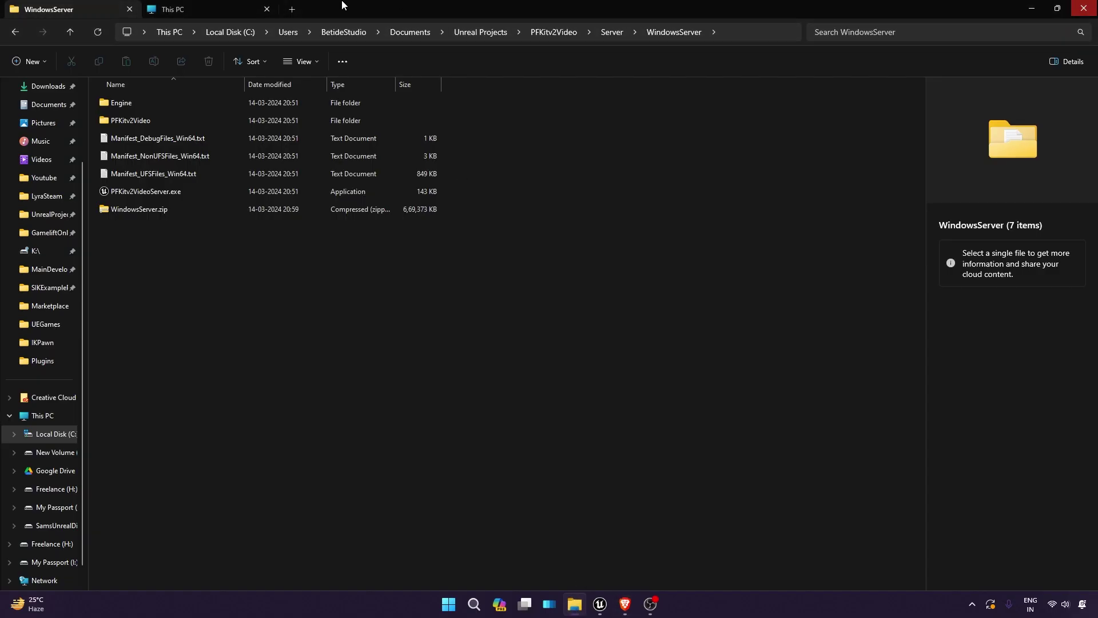
drag(792, 8, 791, 122)
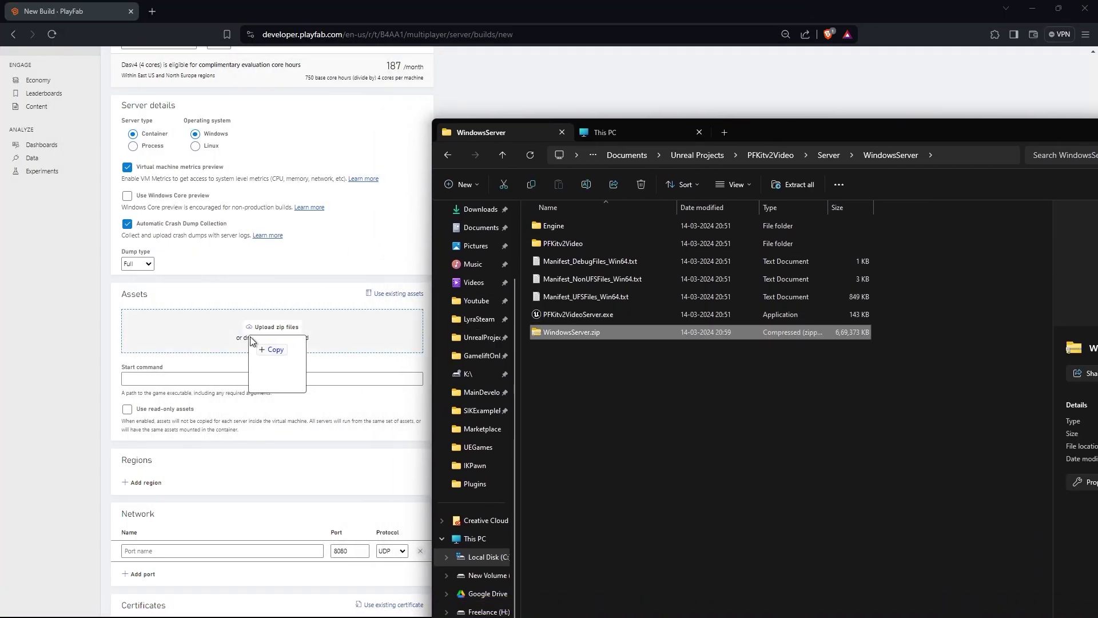
drag(251, 341, 251, 342)
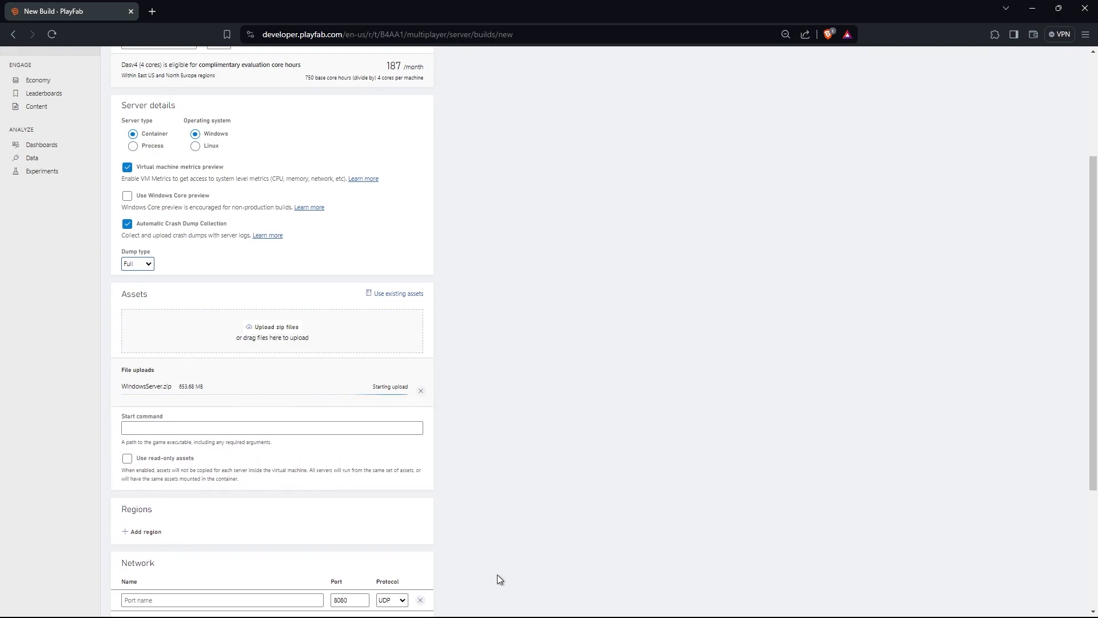
click(574, 603)
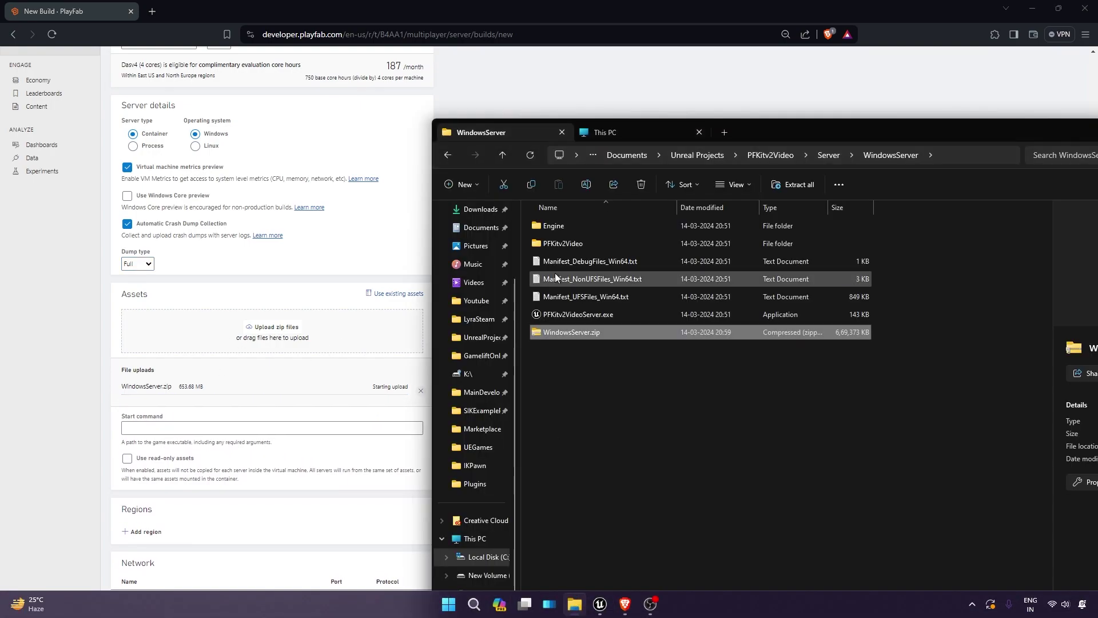
Step: Browse to PFKitv2Video\Binaries\Win64 in the server build and grab its folder path
double_click(566, 242)
double_click(562, 230)
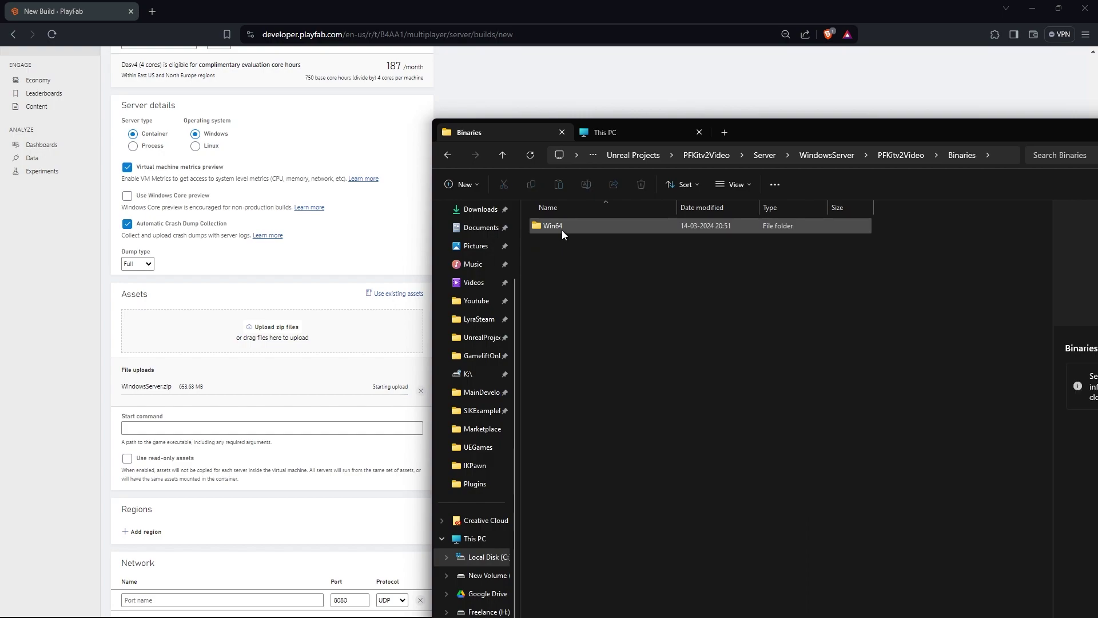
double_click(562, 230)
click(979, 158)
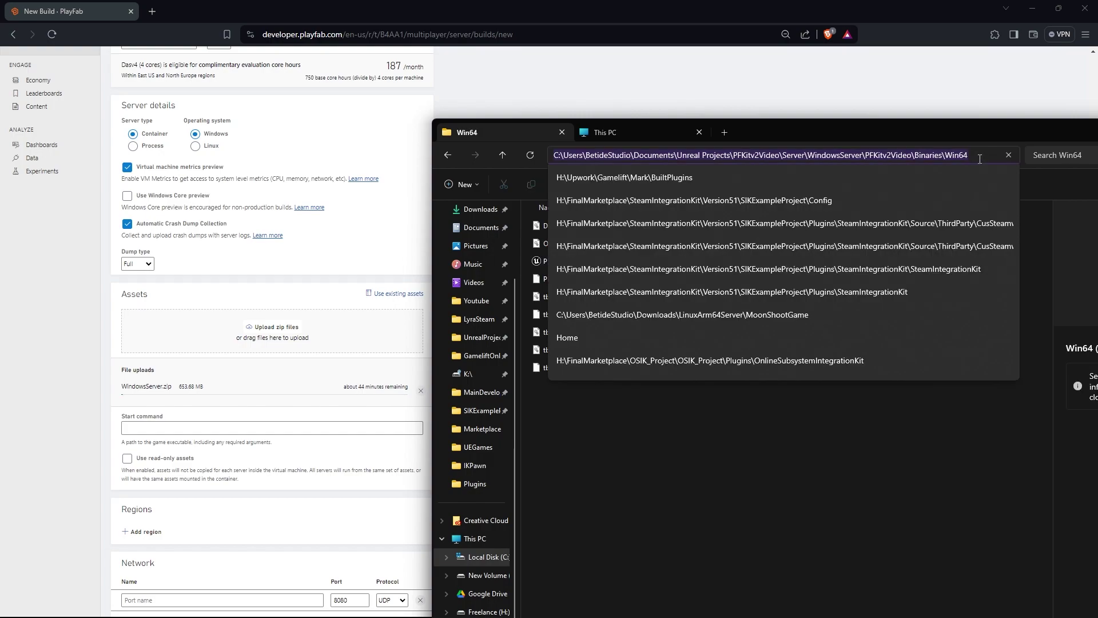
click(972, 157)
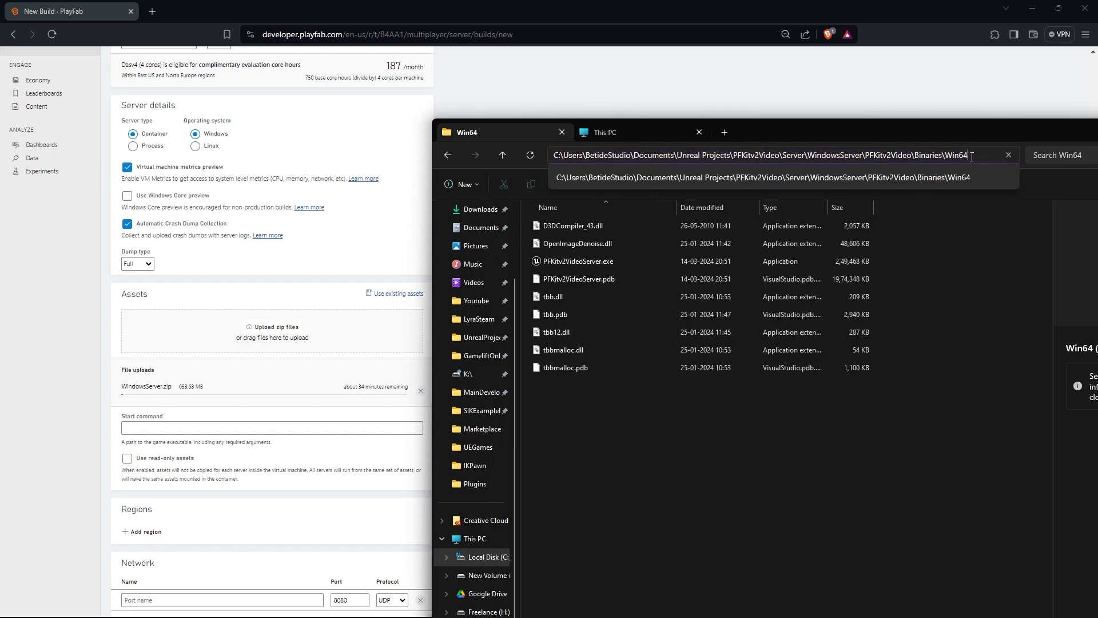
drag(972, 157, 869, 164)
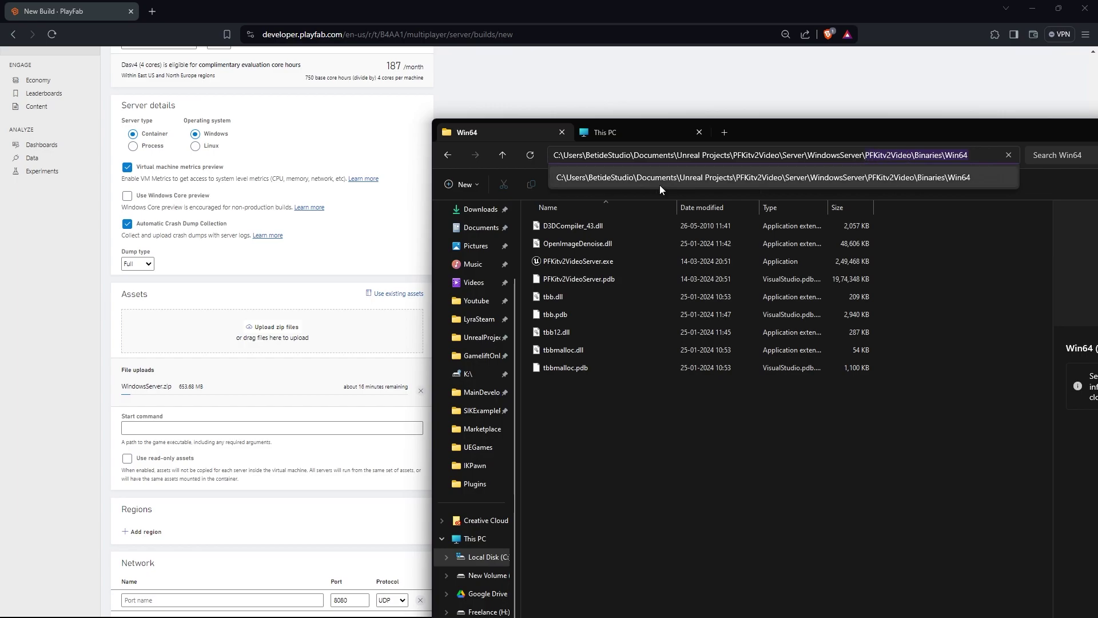
Step: Replace the start command path after C:\Assets with PFKitv2Video\Binaries\Win64
click(159, 422)
click(209, 449)
drag(150, 428, 435, 417)
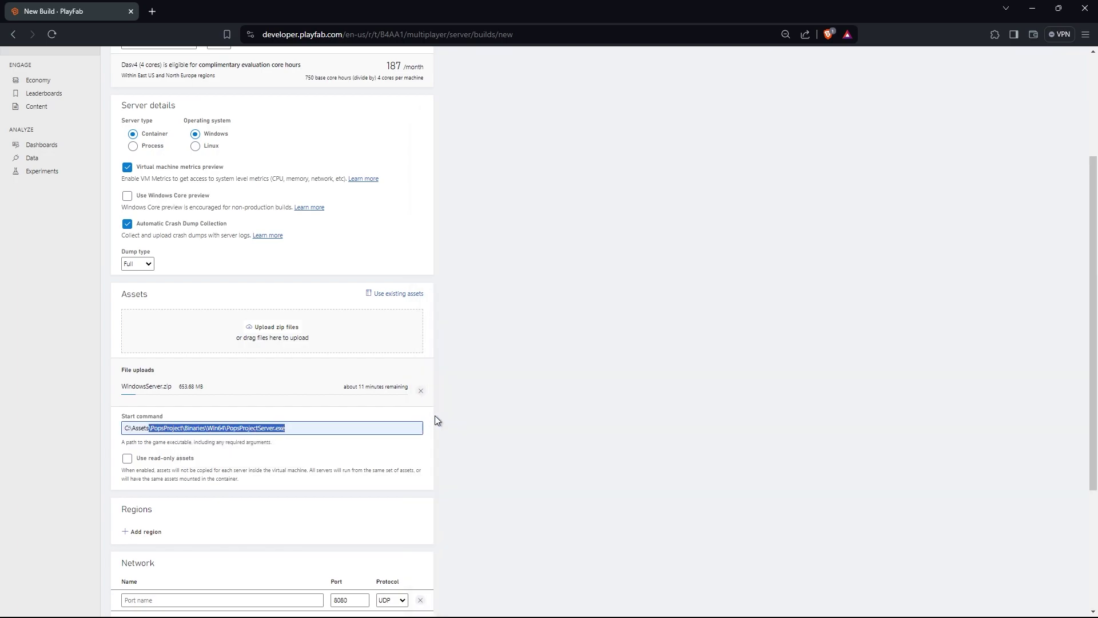
key(BackSpace)
text(\PFKitv2Video\Binaries\Win64)
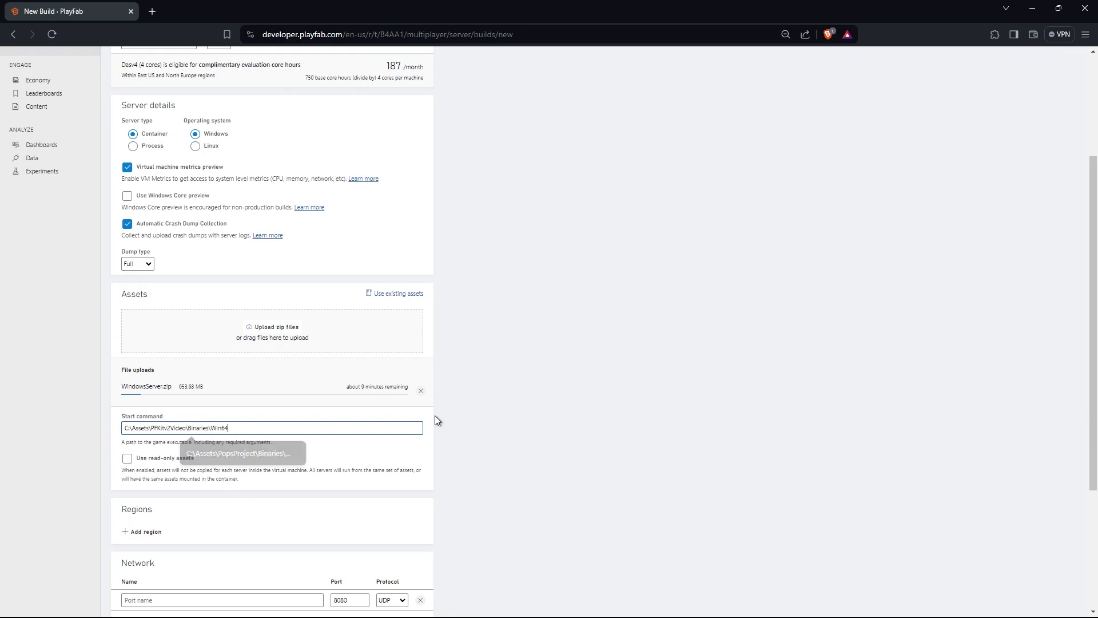
Step: Append PFKitv2VideoServer.exe, copied from the file name, to the start command
mouse_move(575, 581)
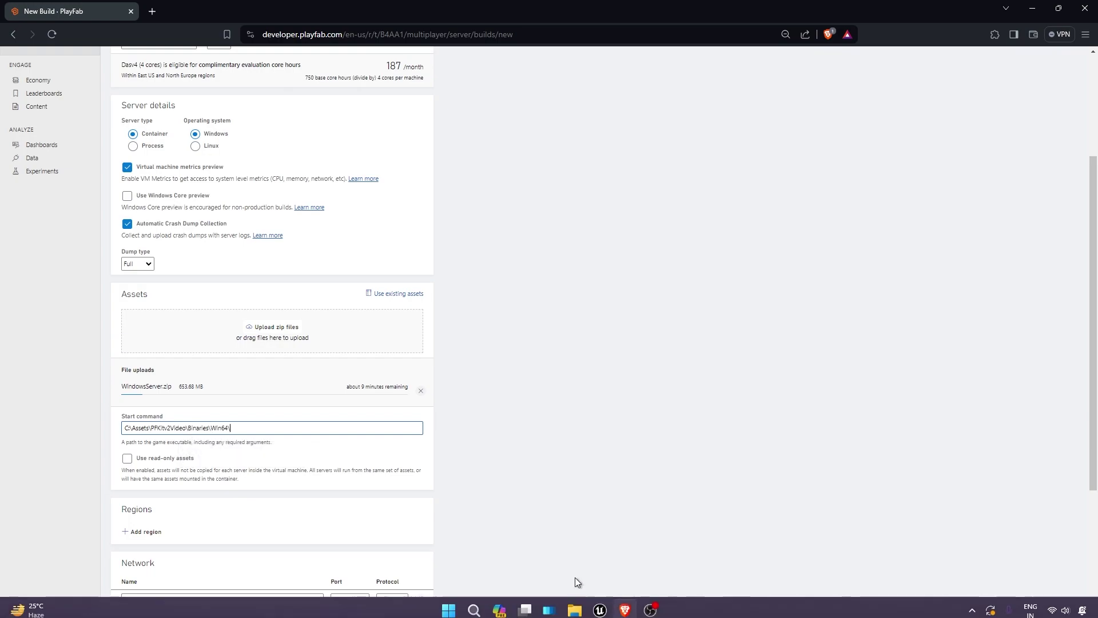
click(574, 604)
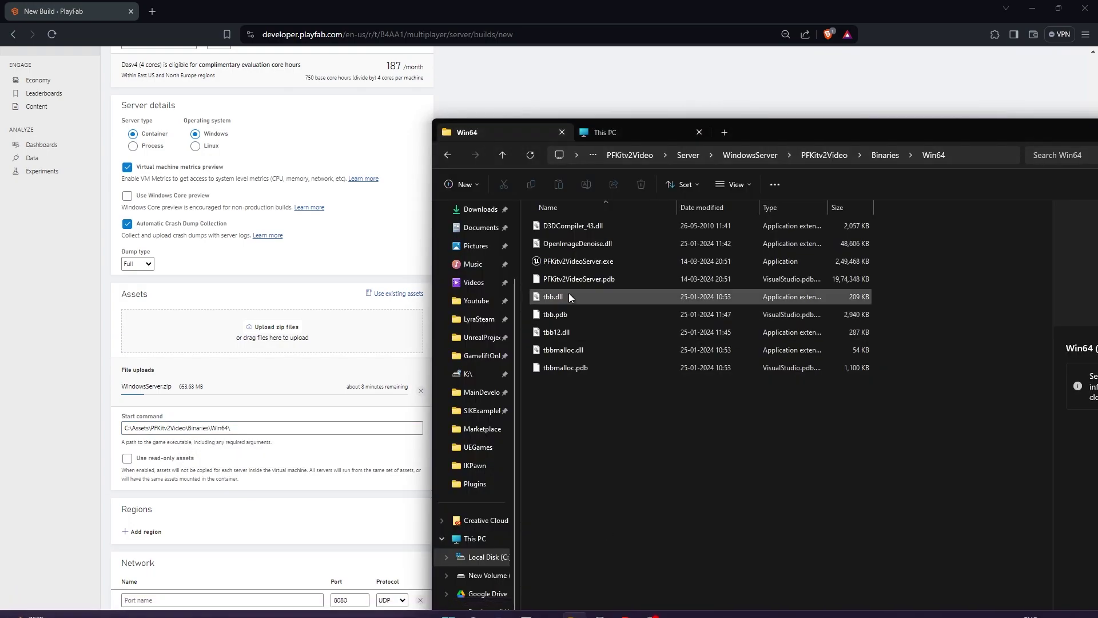
right_click(560, 263)
click(624, 274)
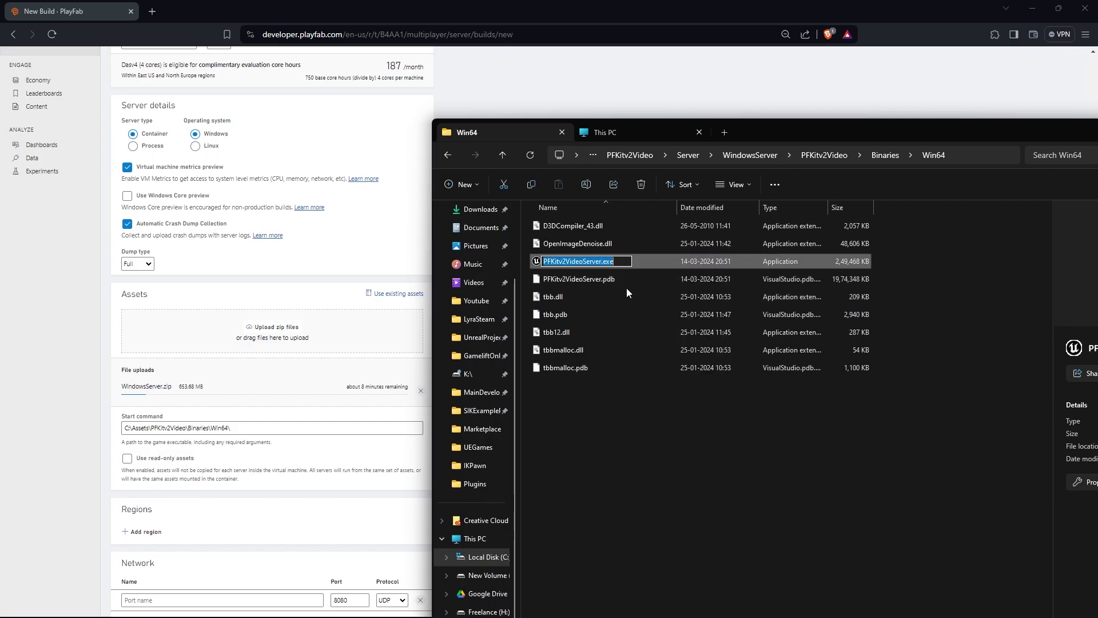
key(ctrl+c)
click(265, 429)
key(ctrl+v)
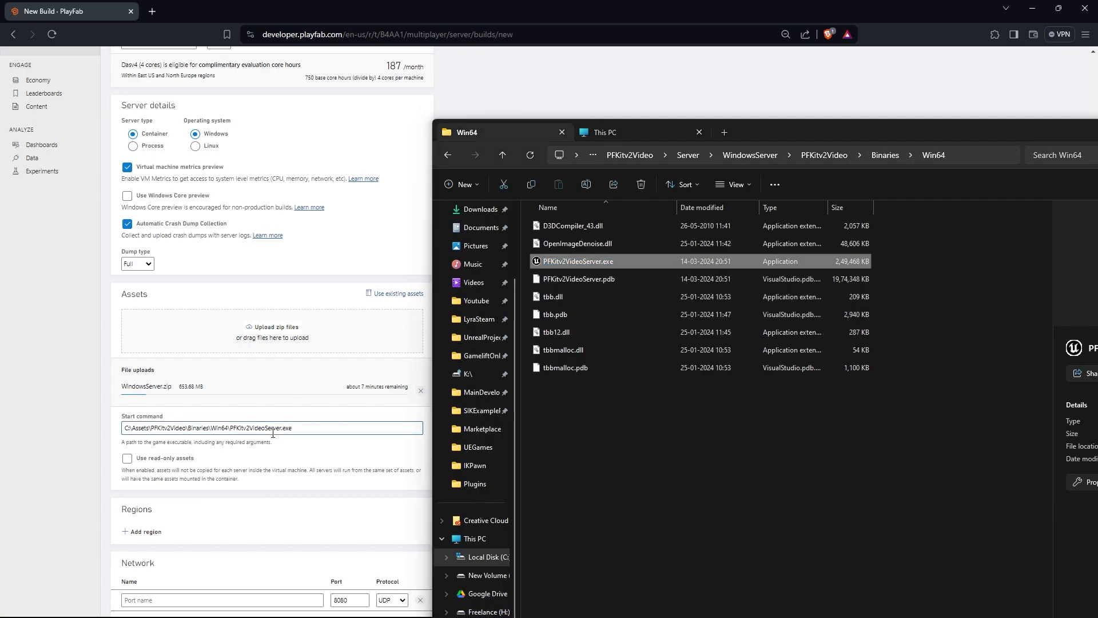
click(333, 428)
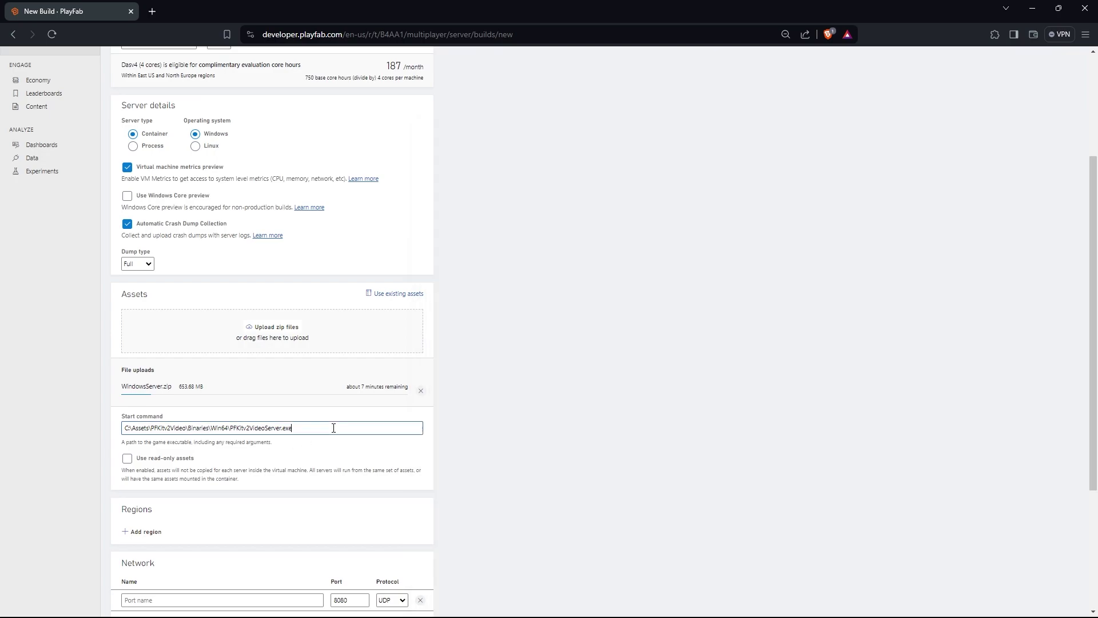
click(311, 447)
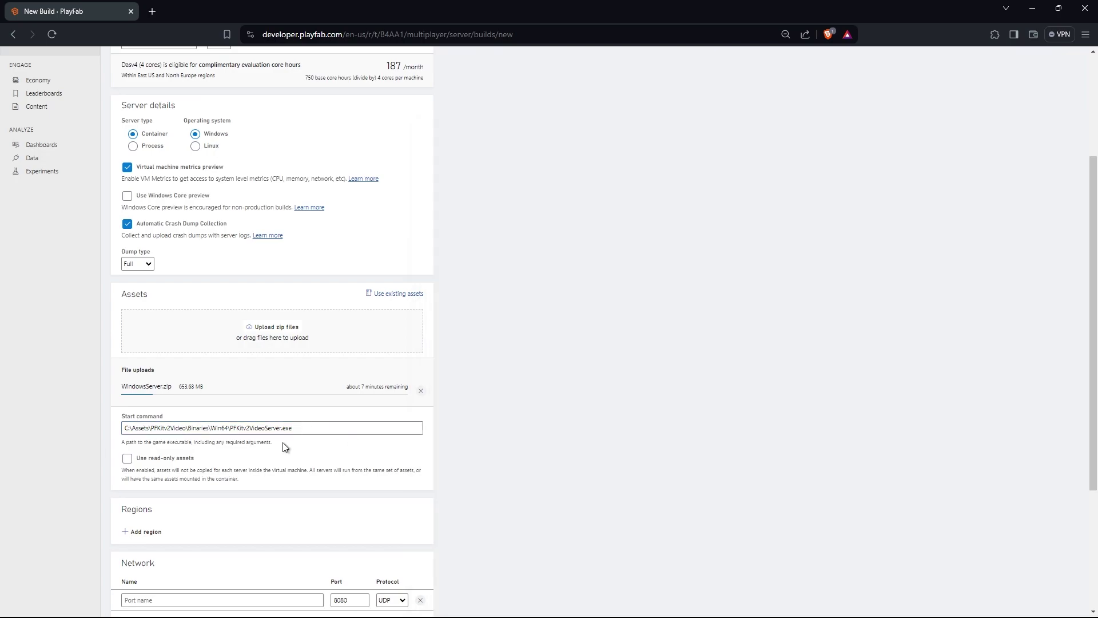
scroll(214, 456, down, 3)
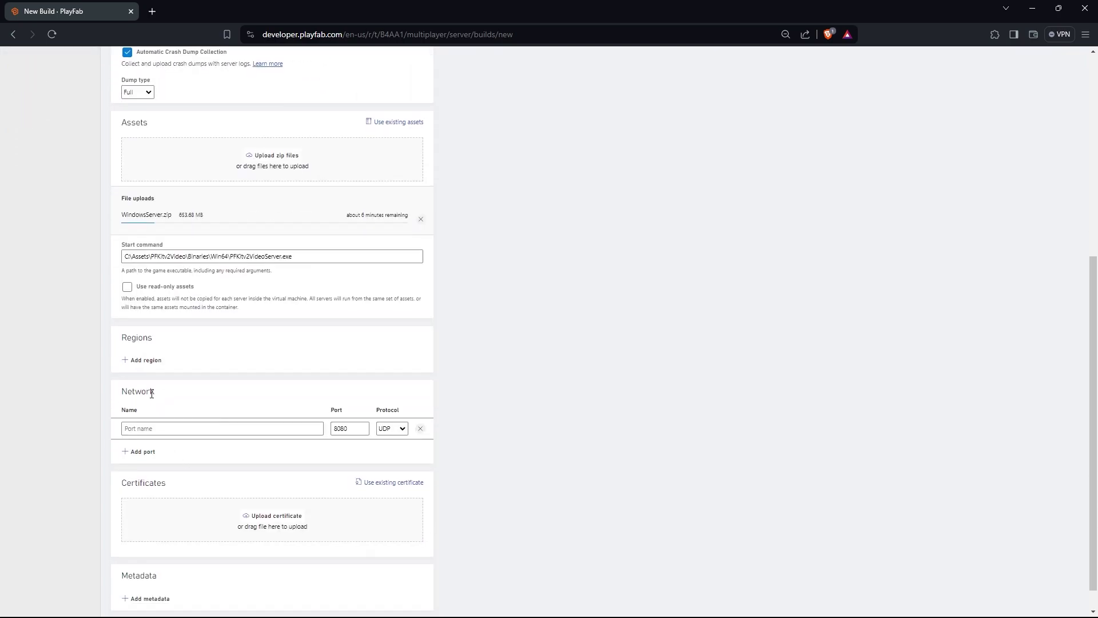
Step: Add an East US region with 1 standby and 1 maximum server
click(148, 361)
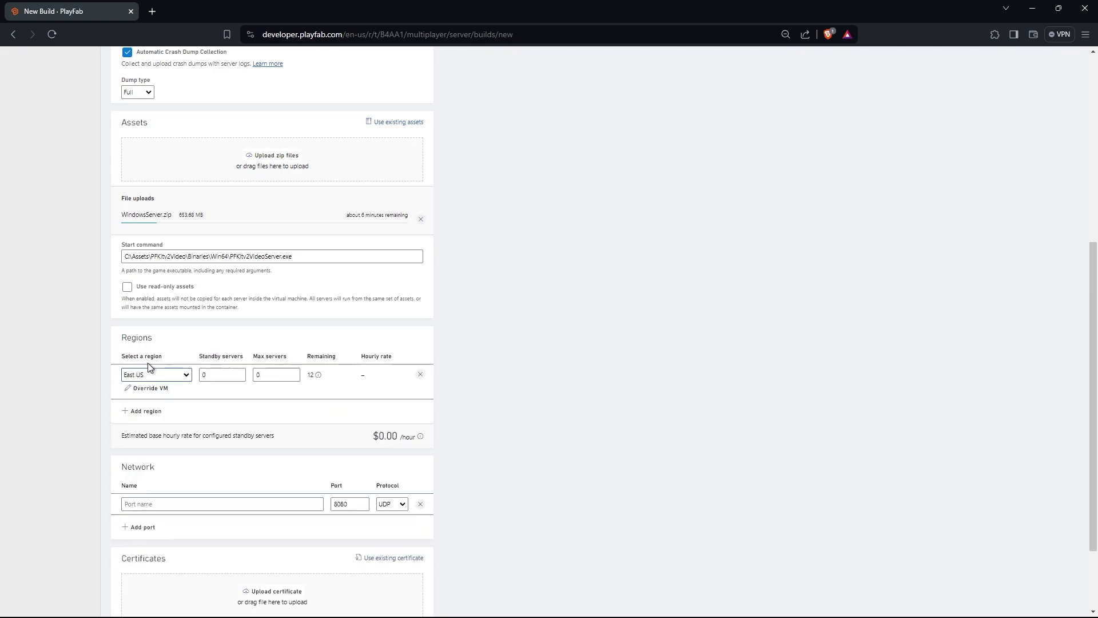
click(293, 373)
click(242, 372)
scroll(189, 434, down, 2)
Step: Name the first port gameport and set it to 7777
click(164, 404)
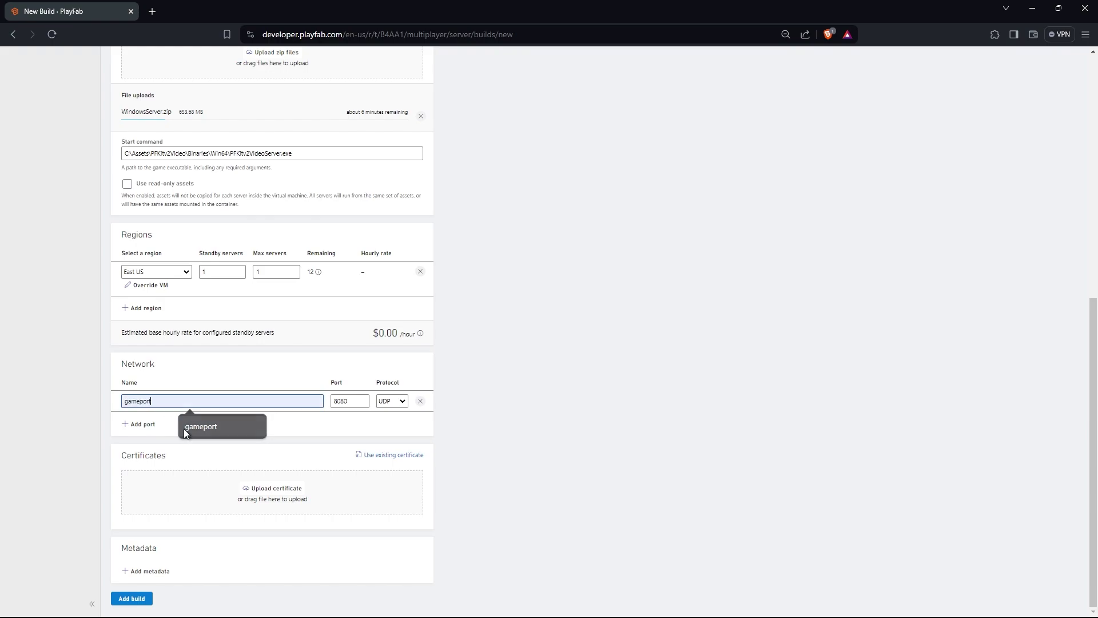
click(198, 426)
double_click(160, 404)
click(352, 407)
double_click(353, 407)
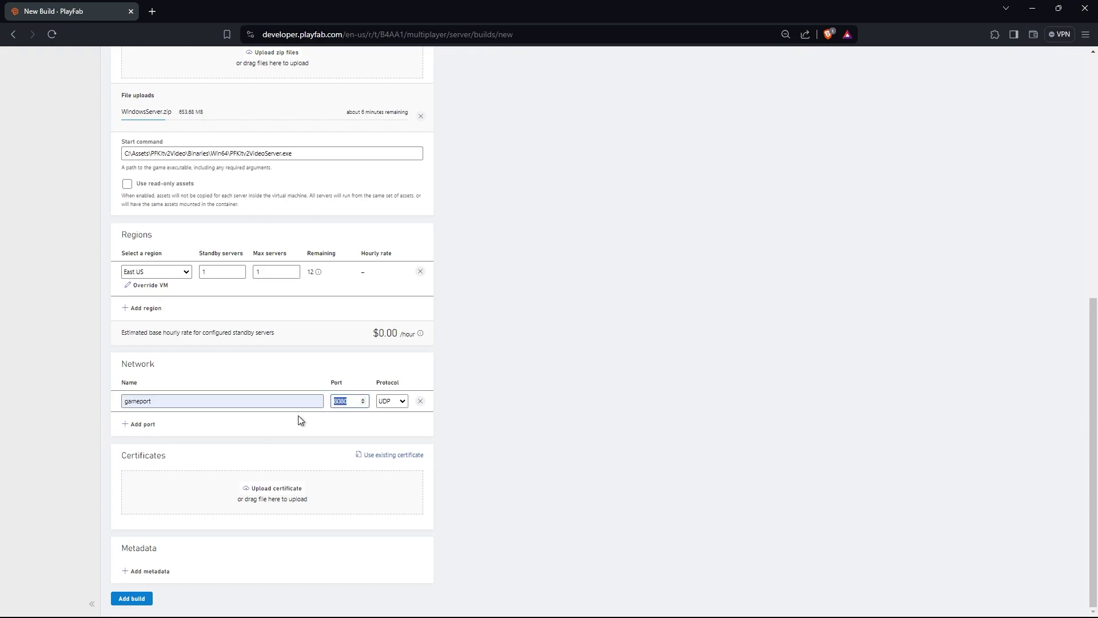
Step: Add a second port named gameport 2 on 7777 using TCP
click(133, 424)
click(165, 422)
text(gameport 2)
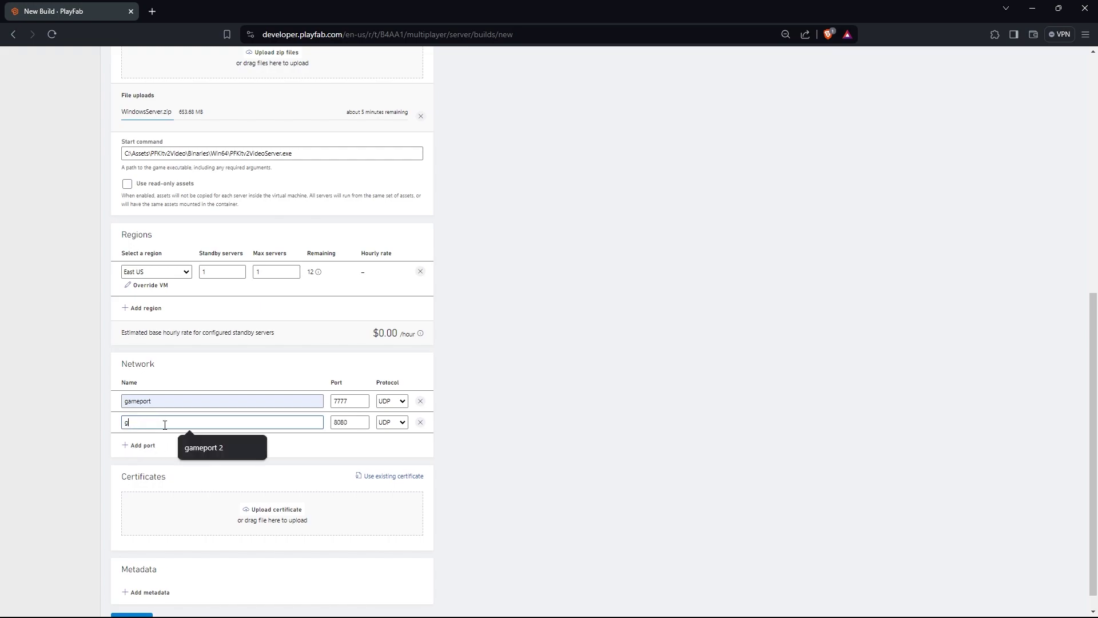
double_click(355, 426)
text(7777)
click(399, 424)
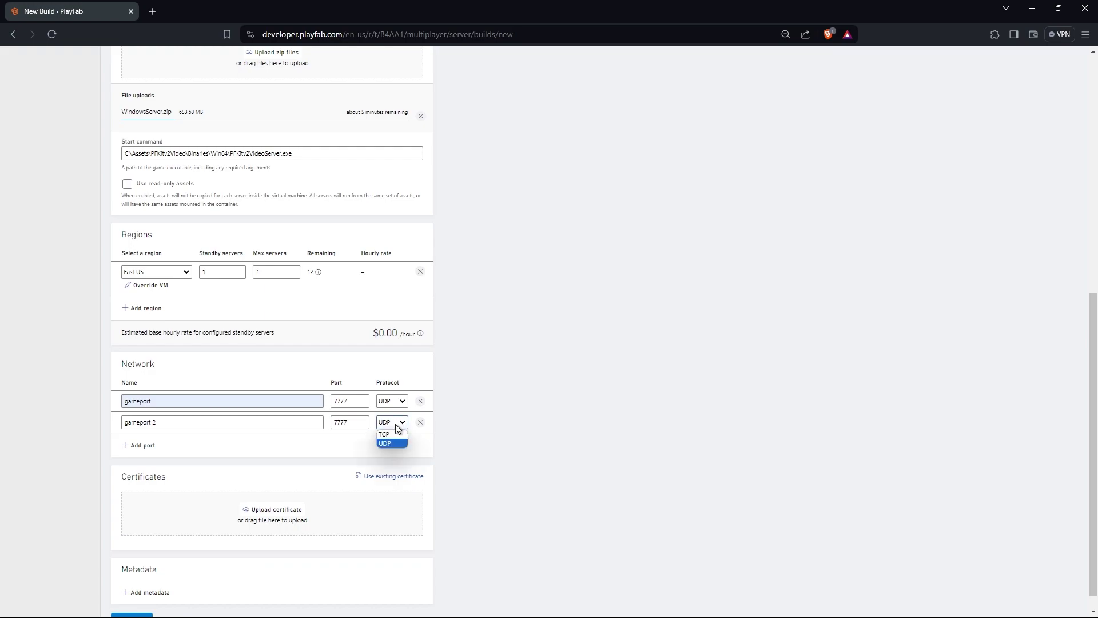
click(392, 443)
scroll(324, 478, down, 1)
scroll(207, 521, up, 5)
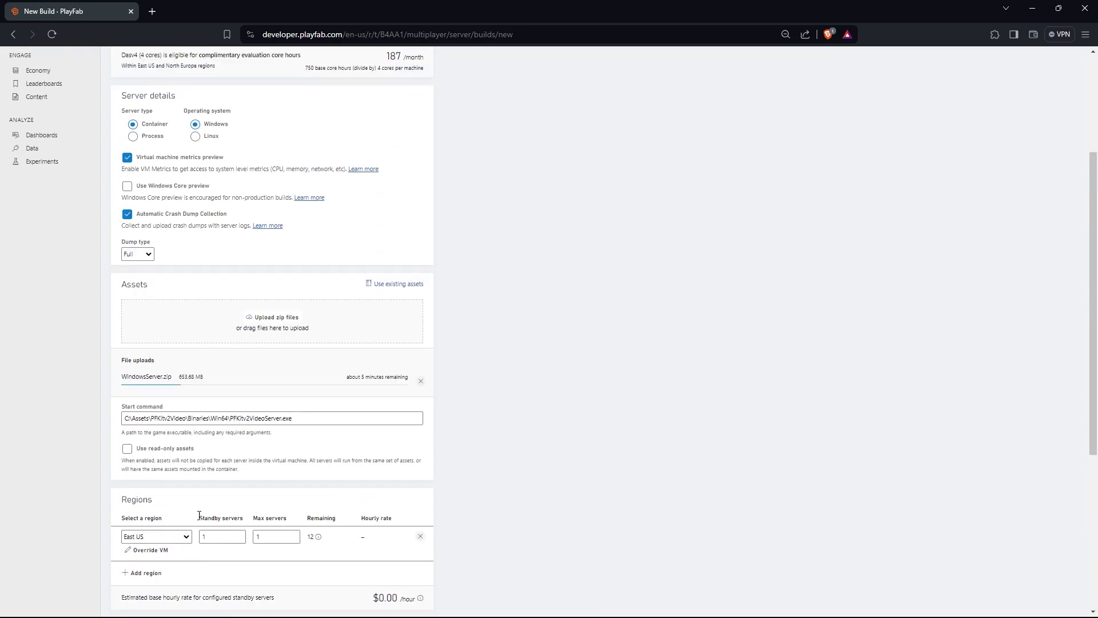
scroll(166, 352, up, 5)
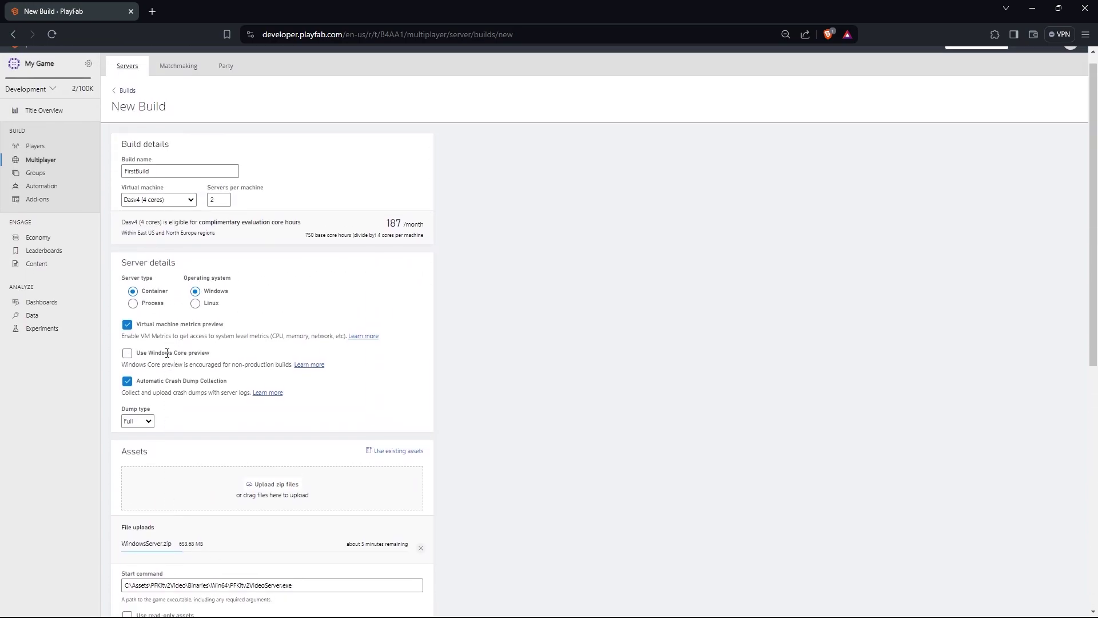
scroll(166, 351, down, 9)
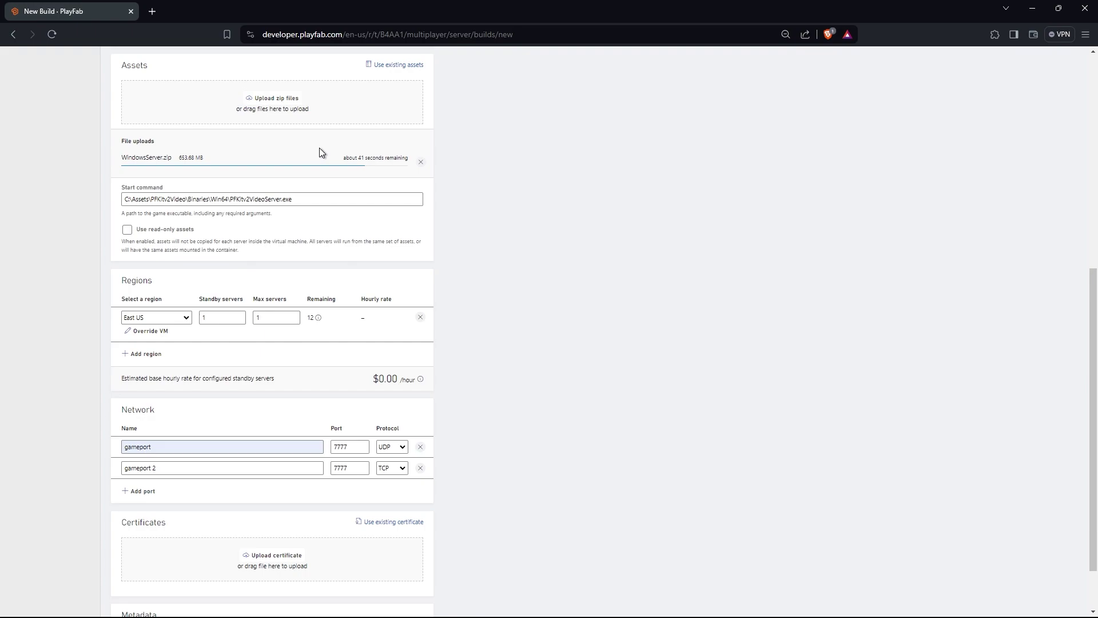
Step: Once WindowsServer.zip finishes uploading with its C:\Assets mount path, submit FirstBuild with Add build
scroll(516, 329, up, 4)
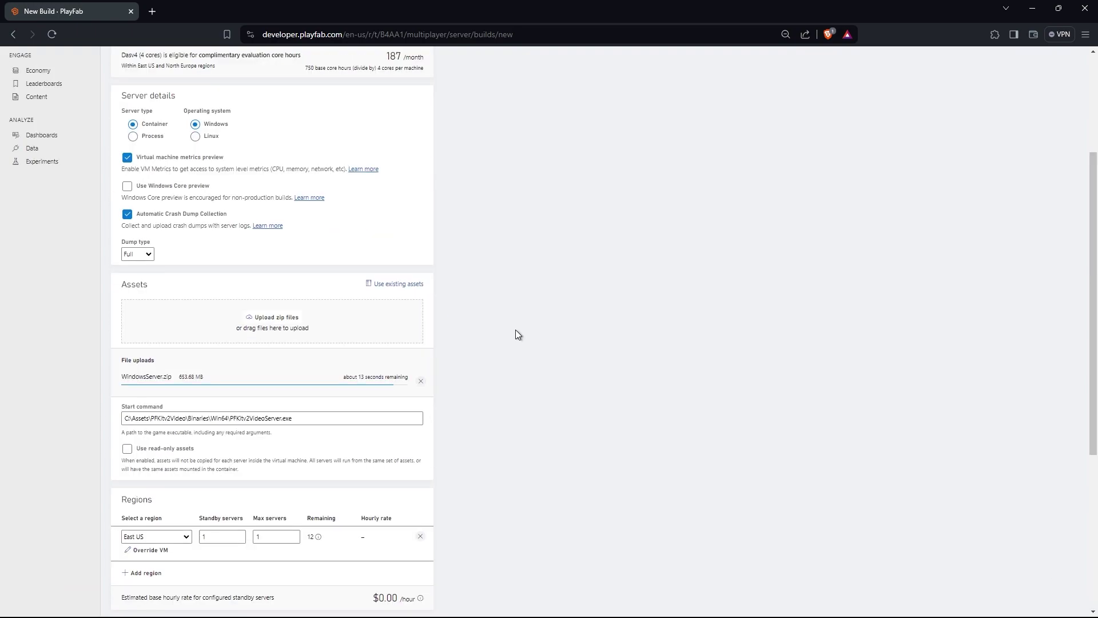
scroll(576, 357, down, 2)
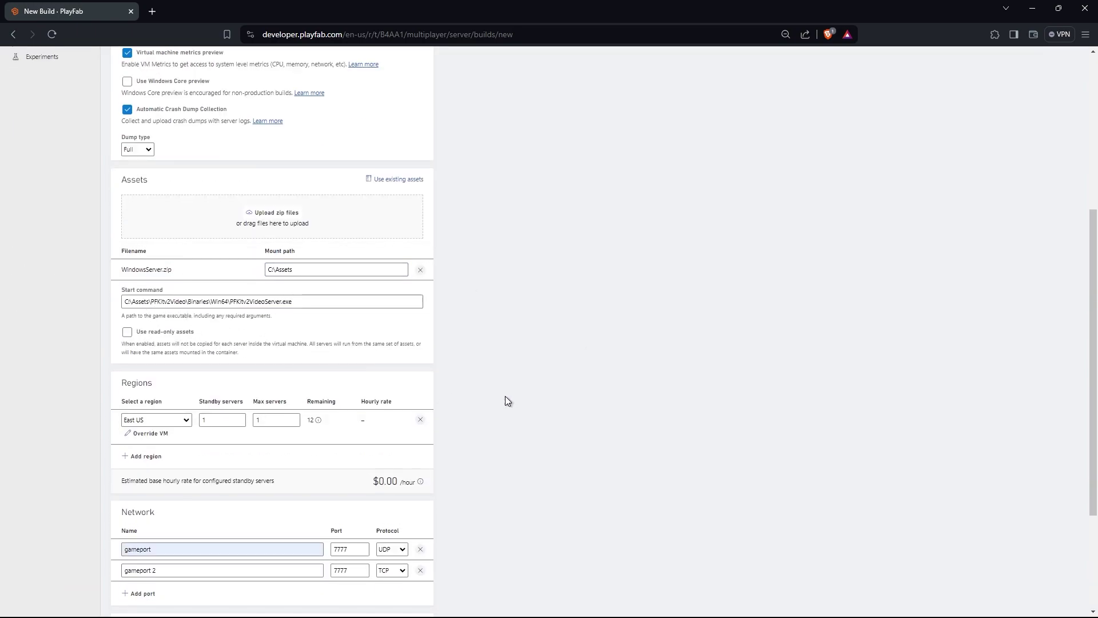
scroll(506, 399, down, 3)
click(133, 599)
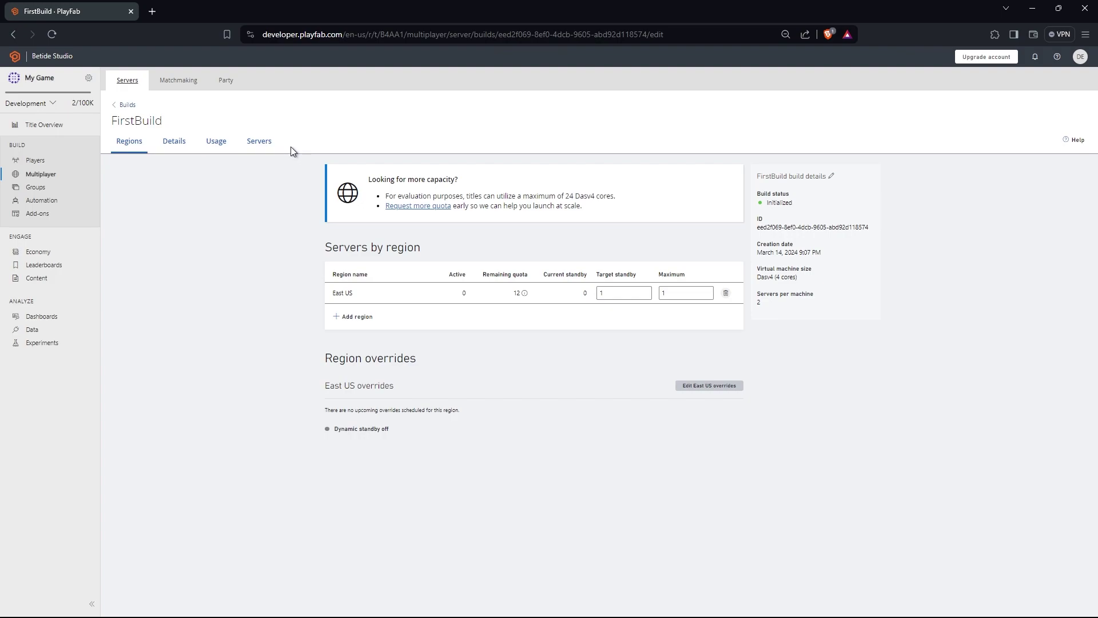
Step: Return to All builds and watch FirstBuild move from Deploying to Deployed
click(127, 105)
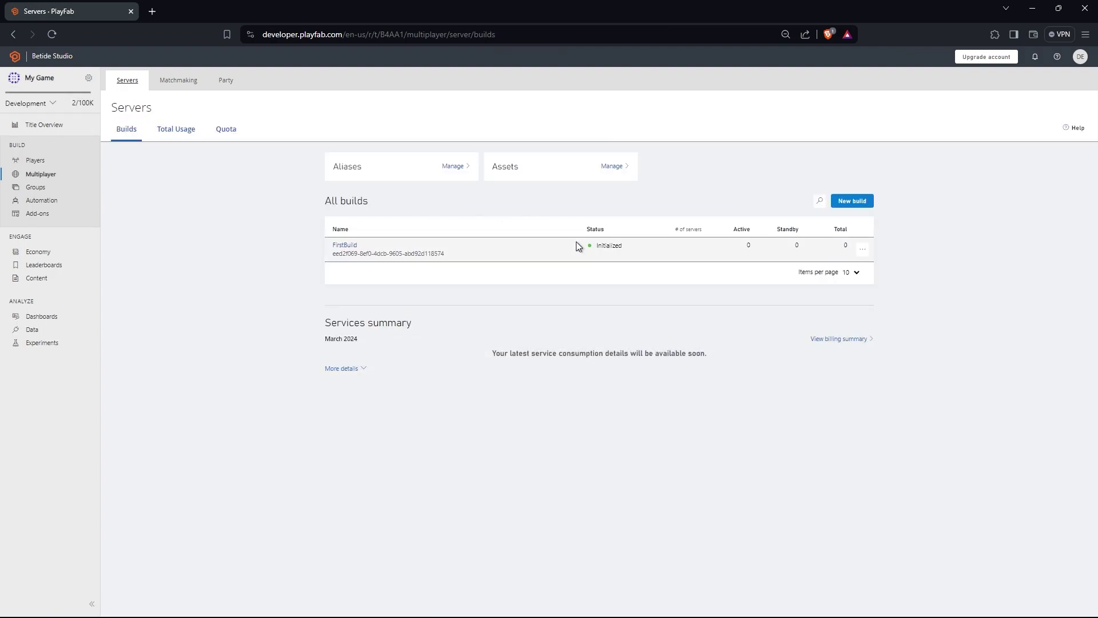
drag(575, 246, 631, 248)
click(634, 274)
drag(579, 245, 628, 246)
click(643, 352)
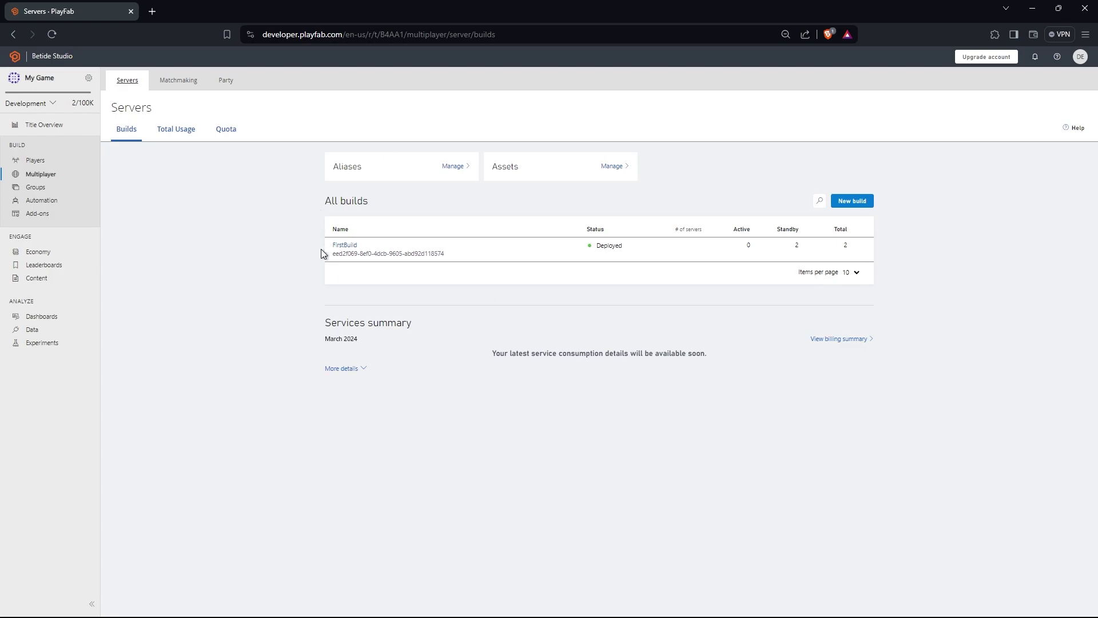
Step: Request a FirstBuild server in PlayFab and copy its session's IPv4 address 20.185.31.13
click(342, 247)
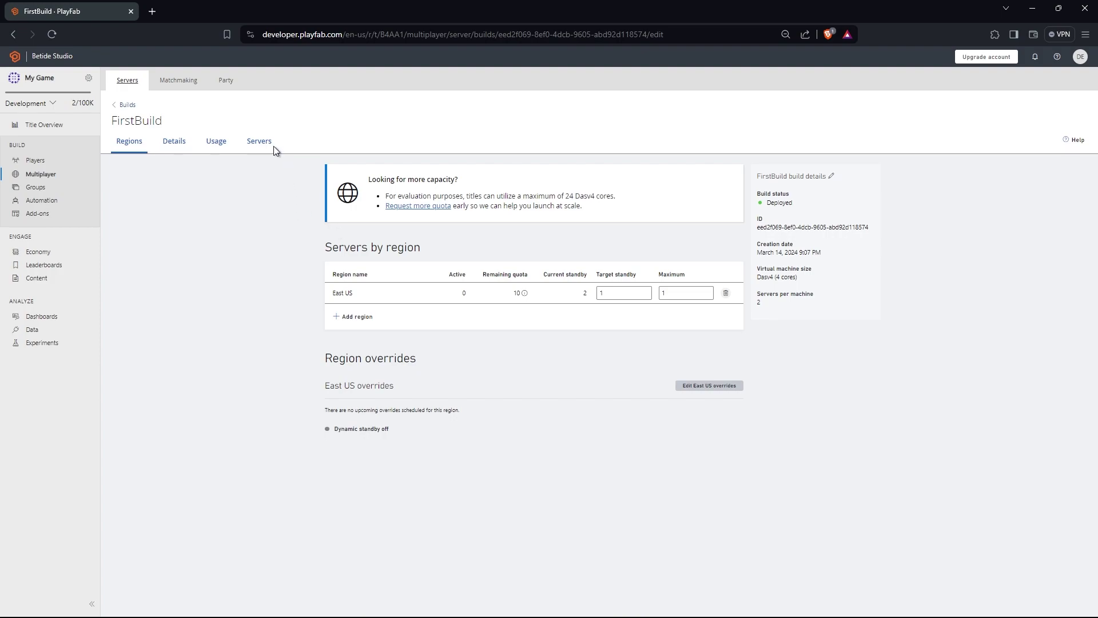
click(246, 142)
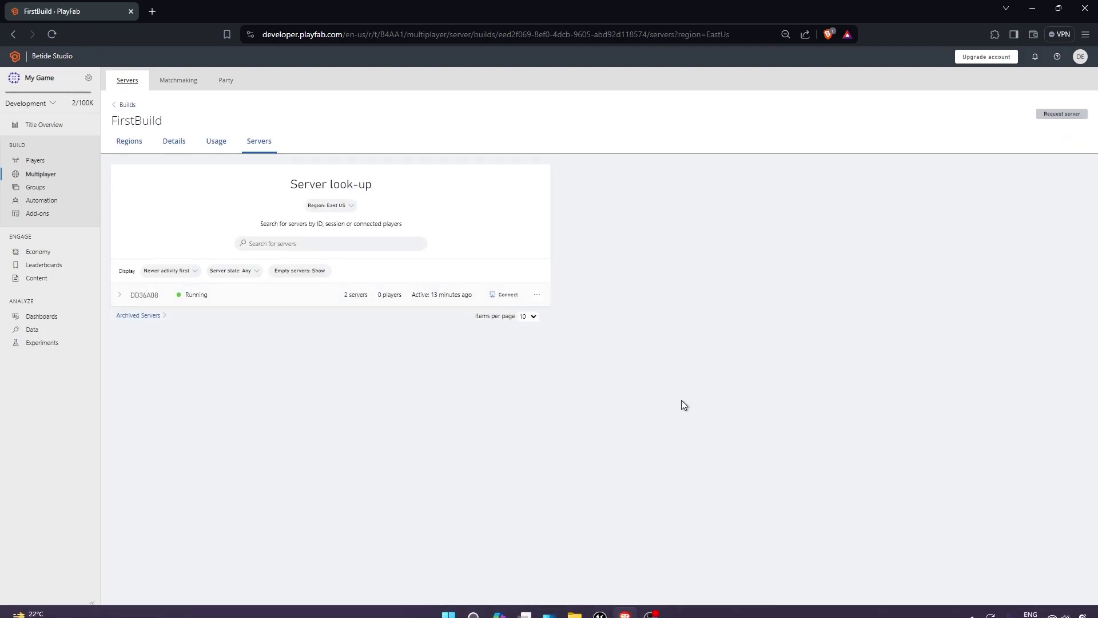
click(119, 294)
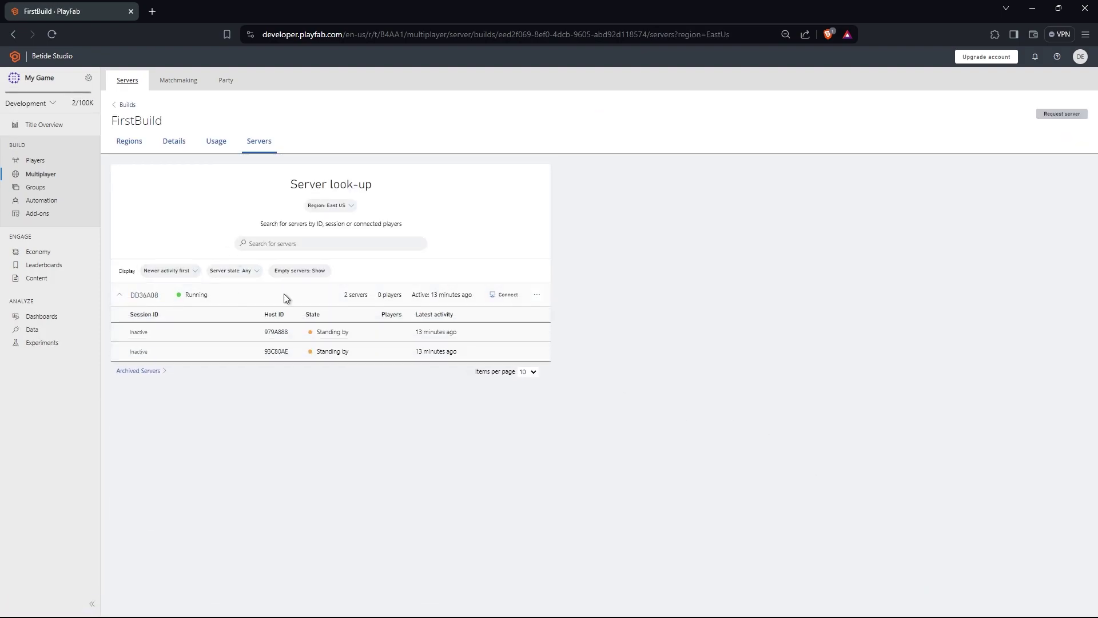
click(1058, 114)
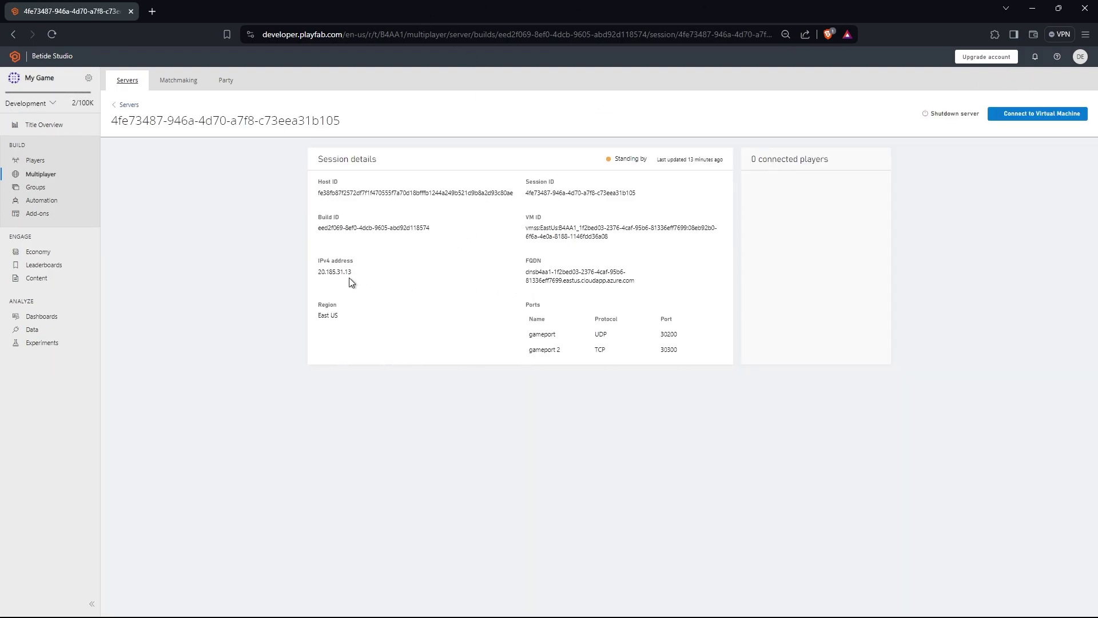
click(341, 277)
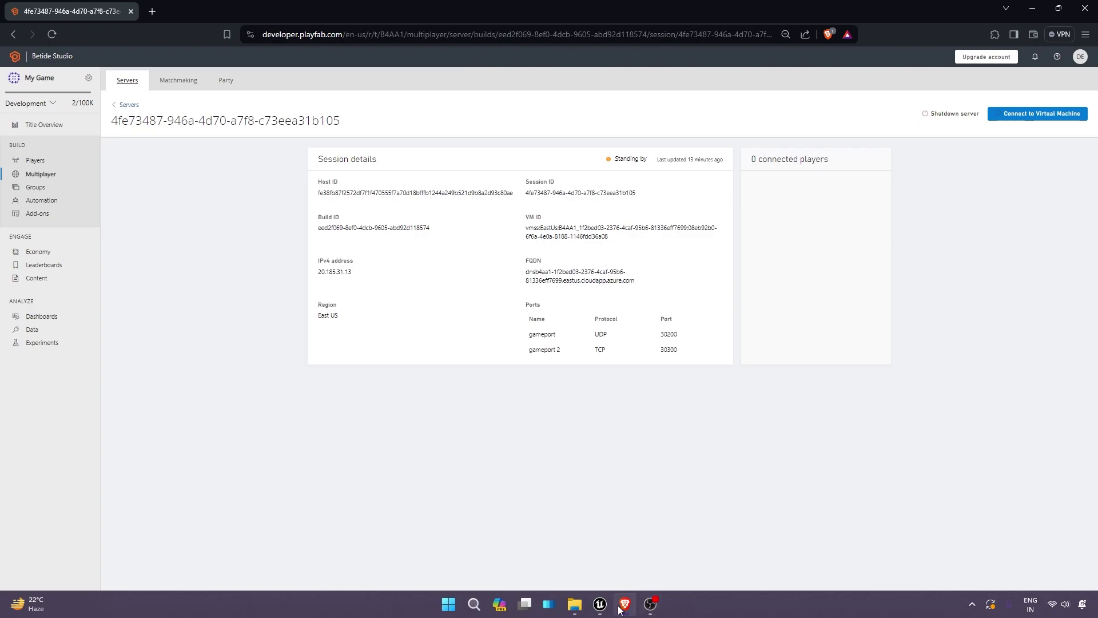
click(599, 604)
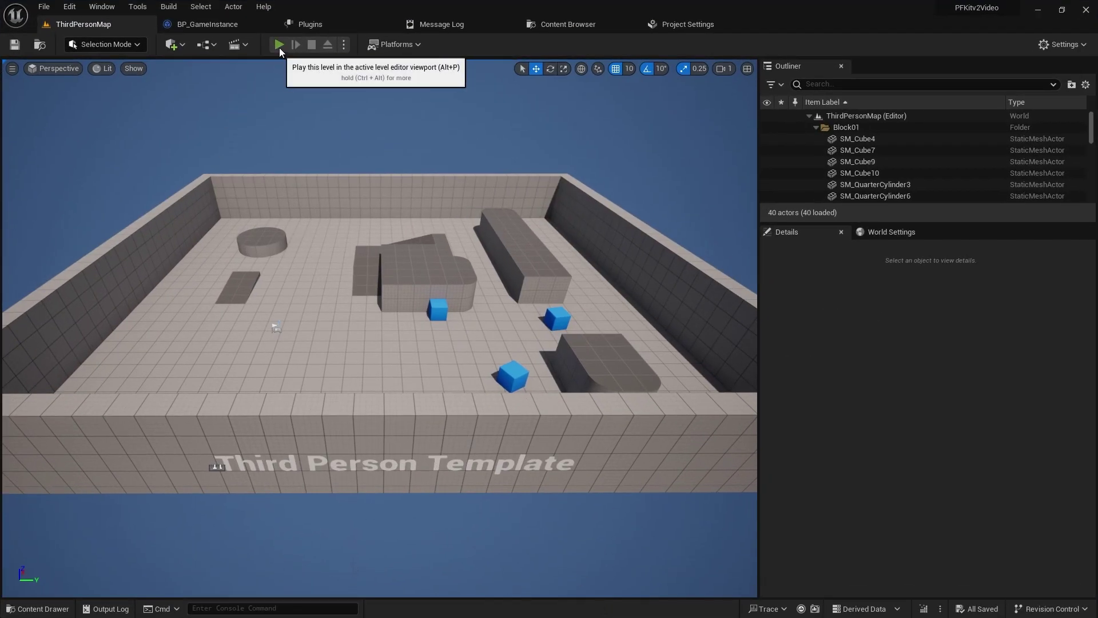
Step: Set Play options to 2 players, each in a New Editor Window (PIE)
click(280, 47)
key(Escape)
click(343, 46)
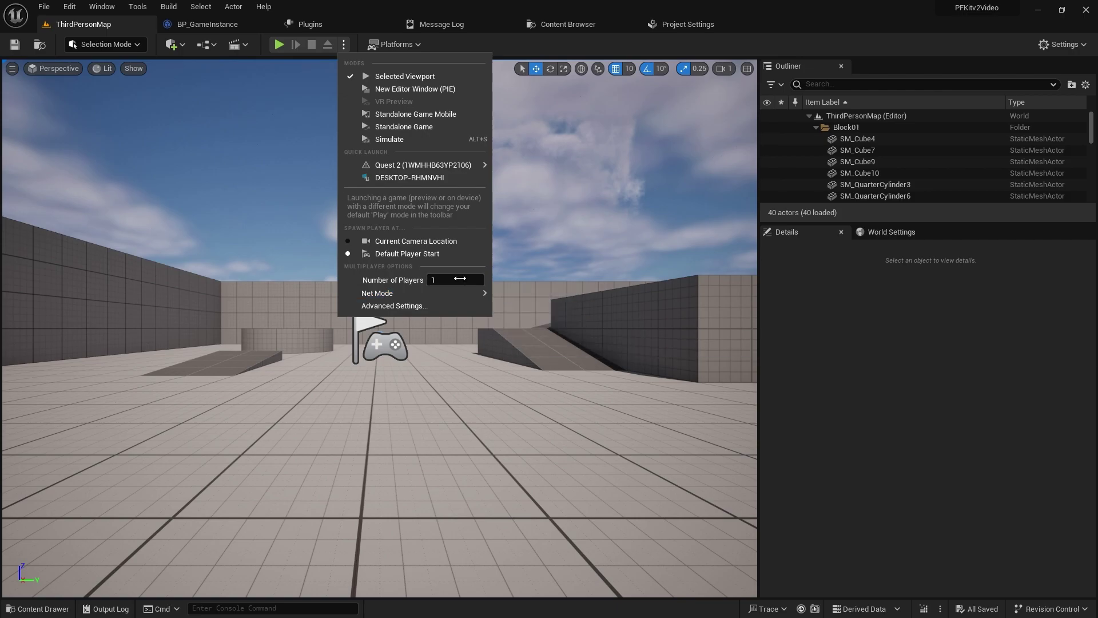
drag(460, 279, 475, 279)
click(421, 92)
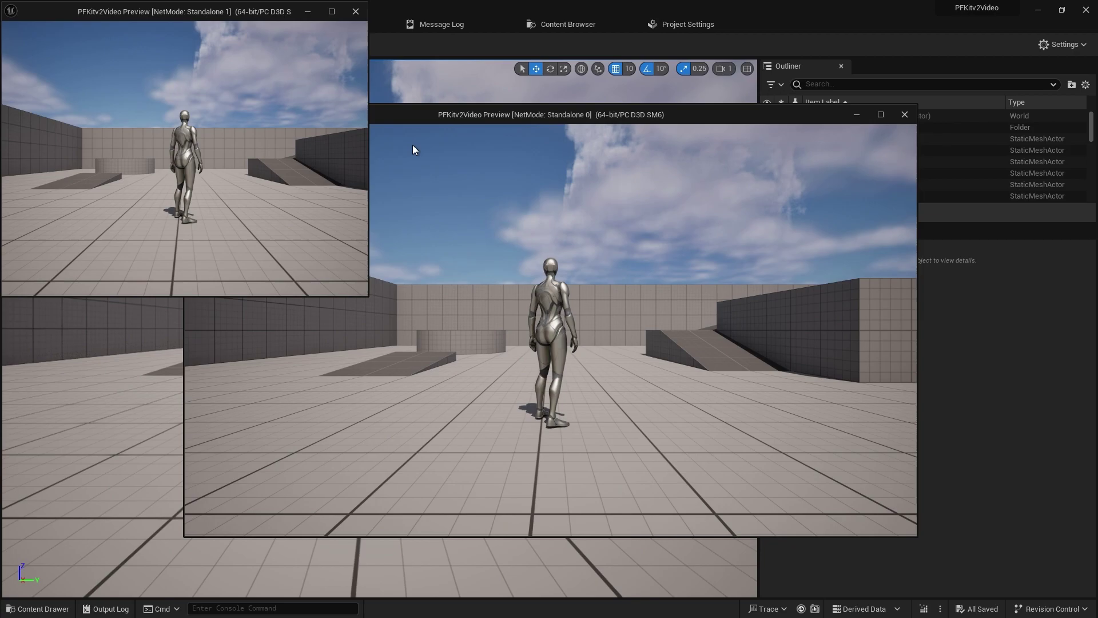
Step: Type 'open 20.185.31.13' in the first client's console, then check PlayFab for the port
drag(458, 118, 511, 120)
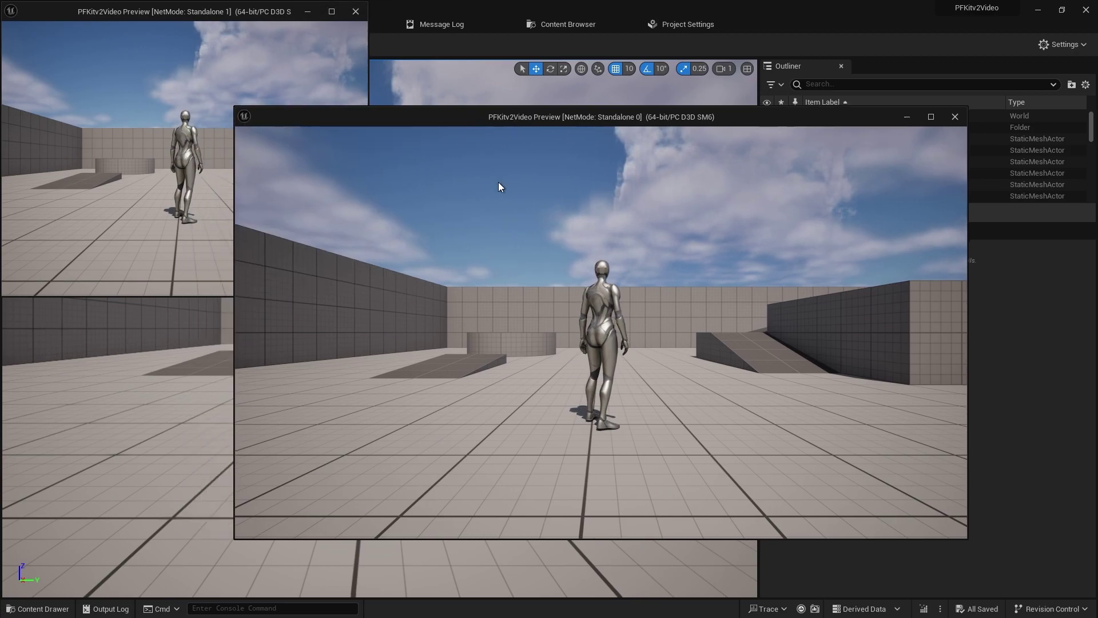
key(grave)
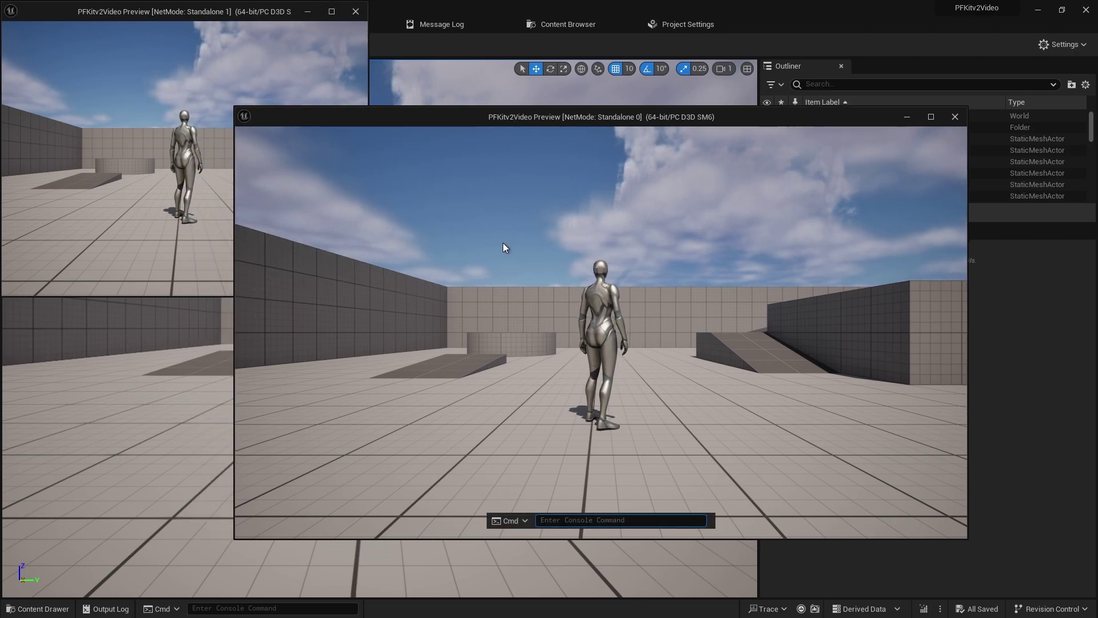
text(open 20.185.31.13:)
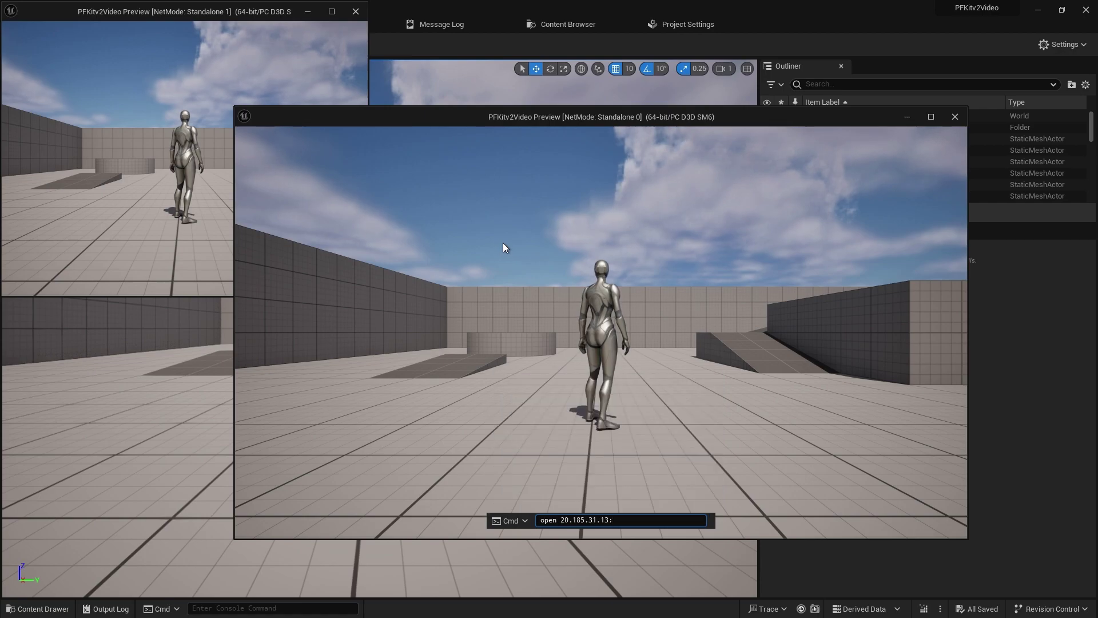
key(super)
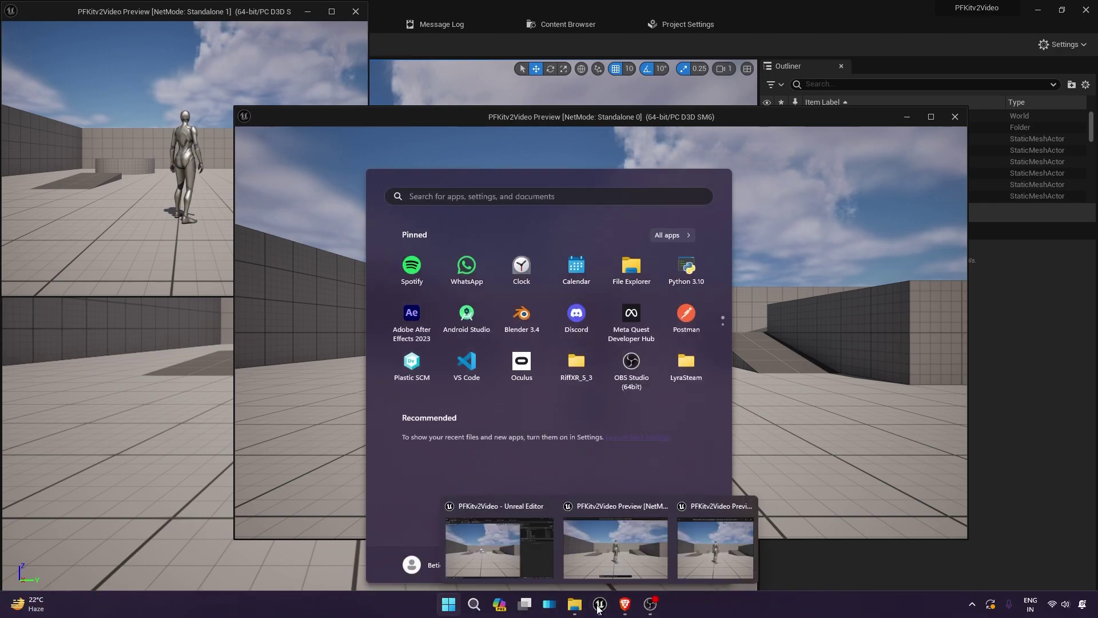
click(624, 604)
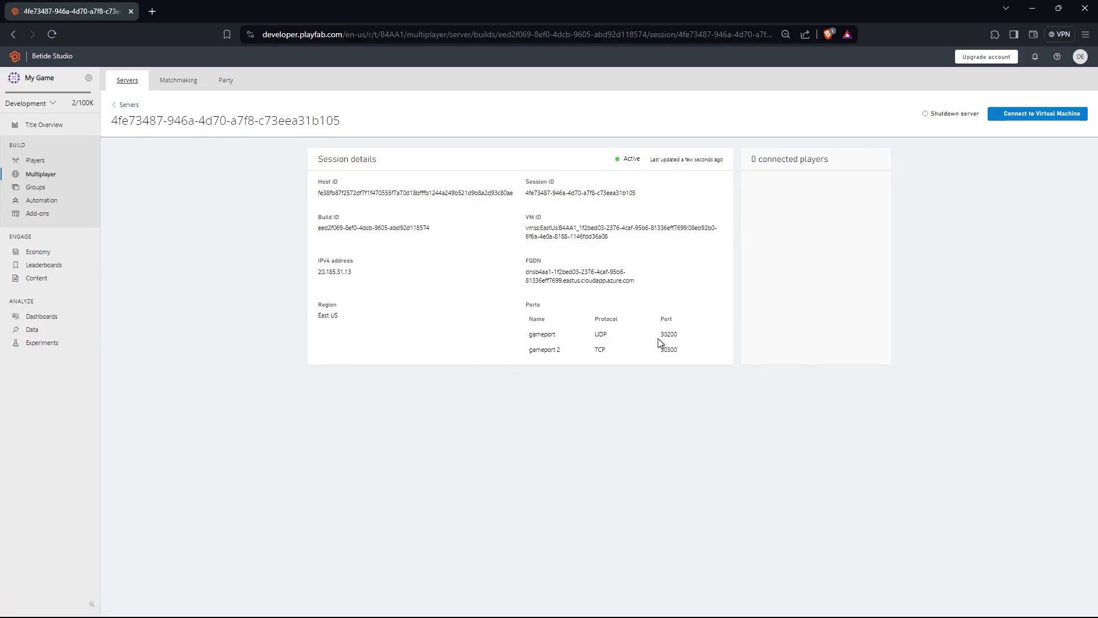
Step: Join the first client to 20.185.31.13:30200 and walk the character to test the connection
key(alt+Tab)
text(:30200)
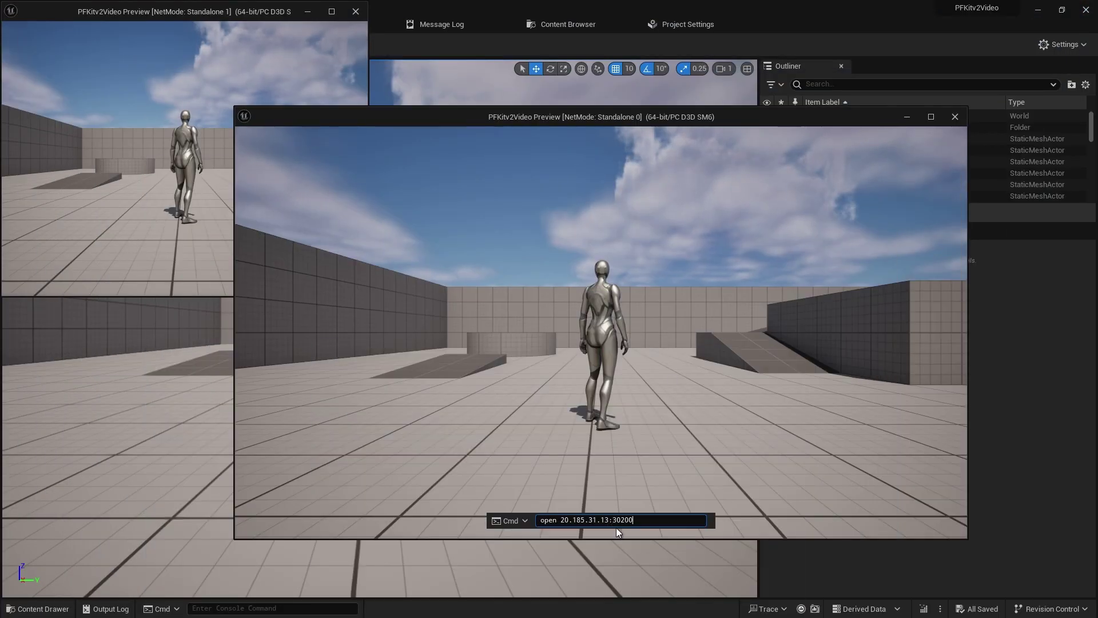
key(Return)
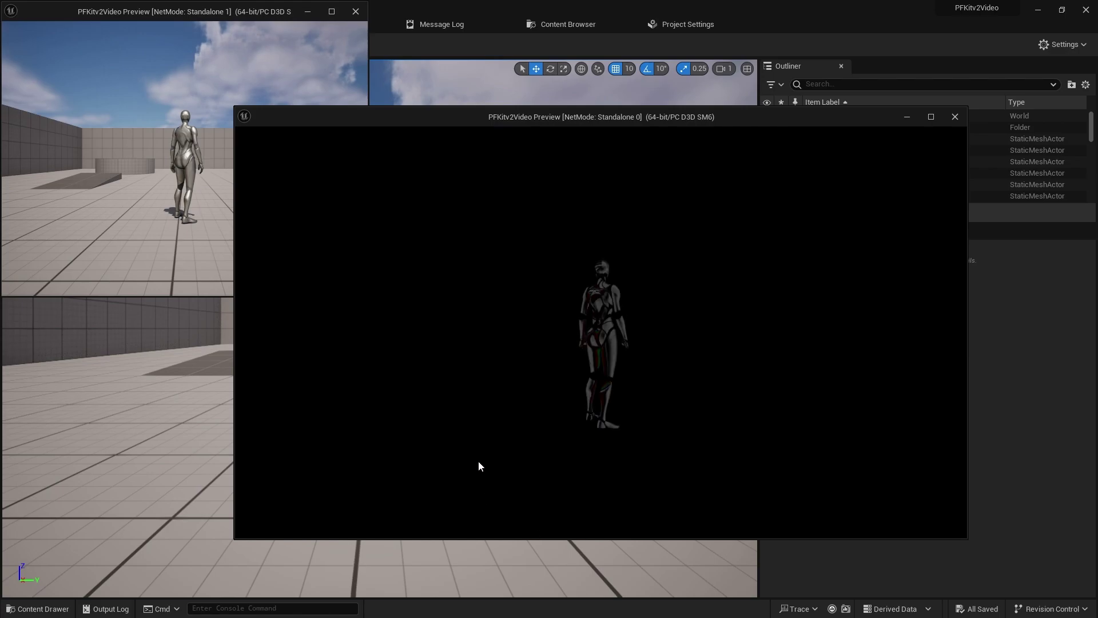
click(612, 327)
key(w)
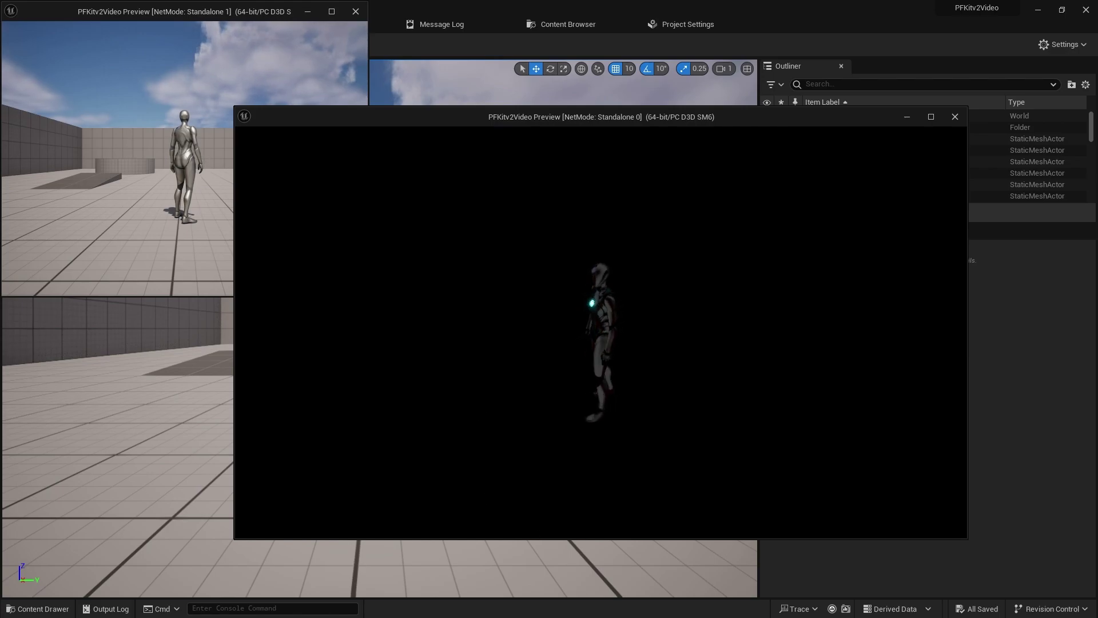
Step: Start an 'open' command in the second client window's console
key(super)
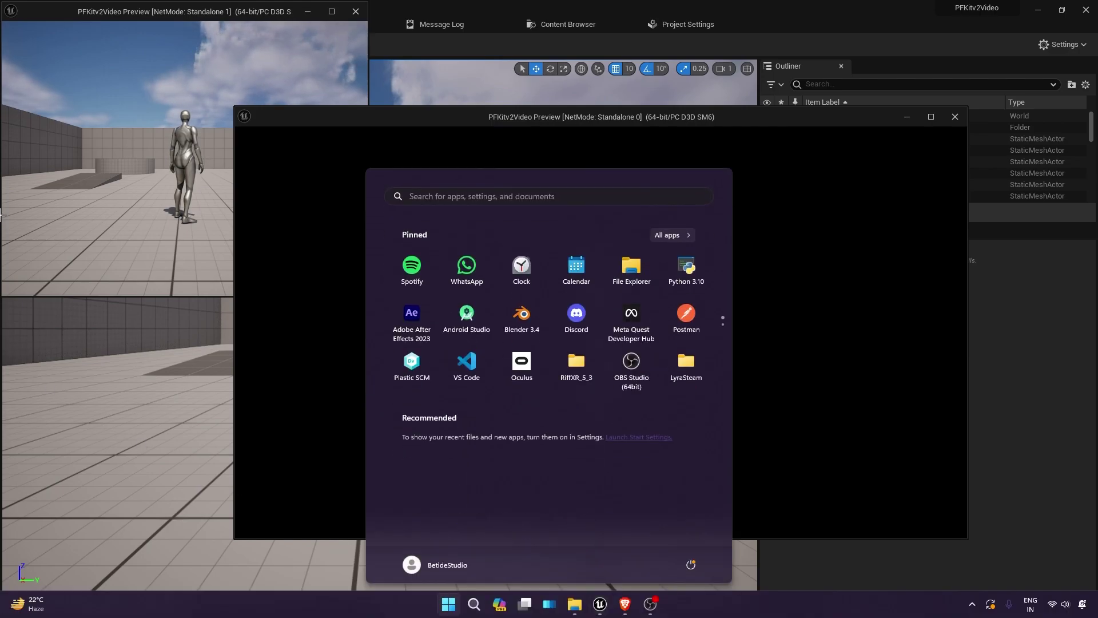
click(68, 184)
key(grave)
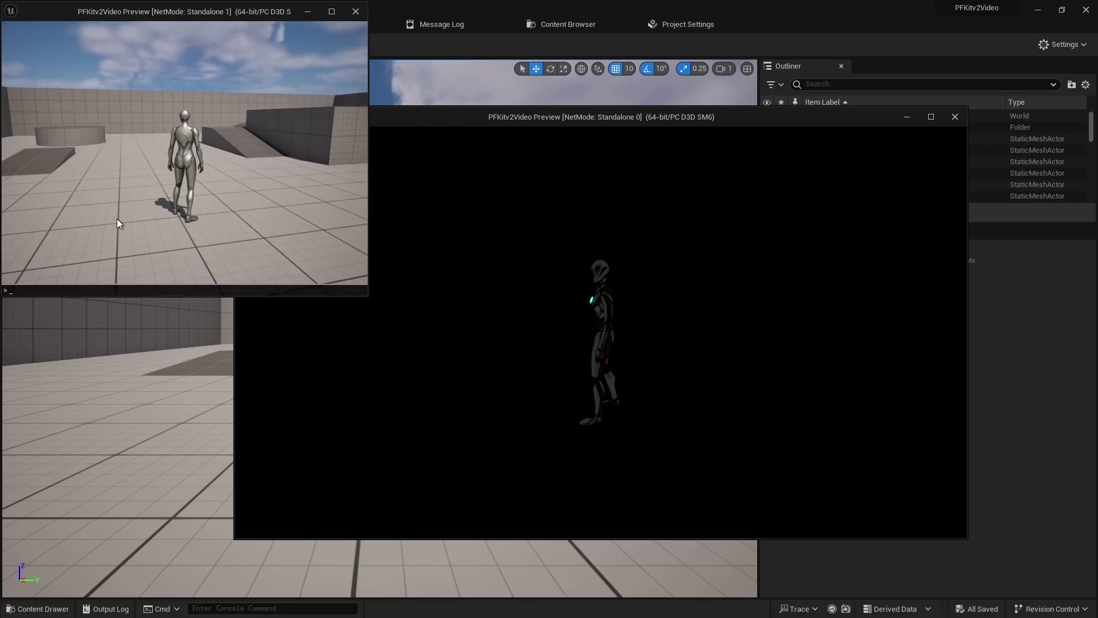
key(grave)
key(grave)
key(grave)
key(grave)
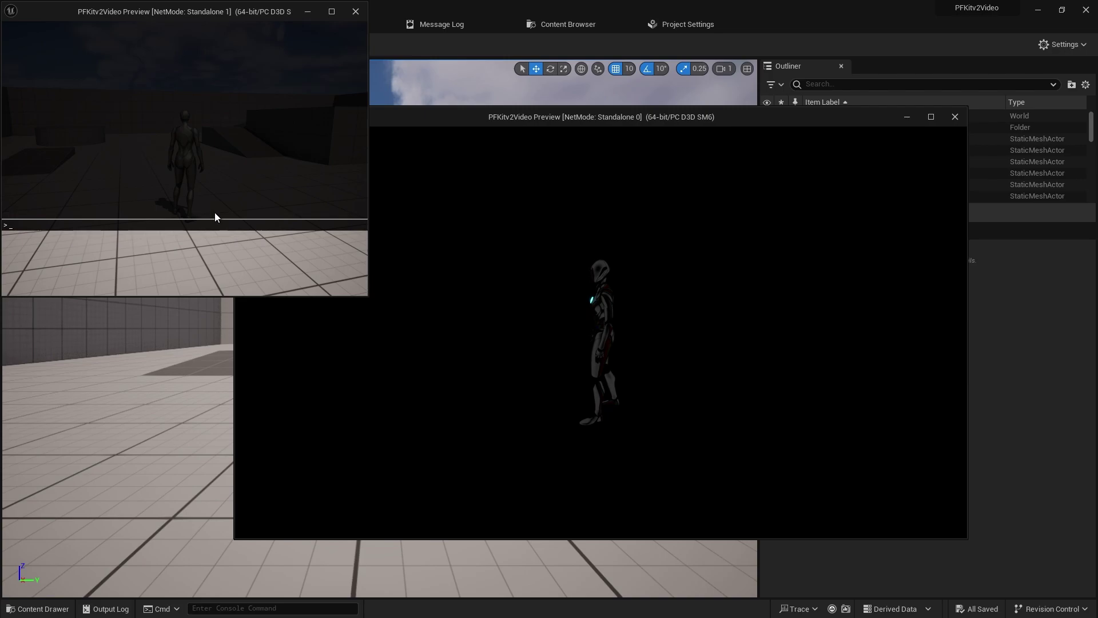
key(grave)
key(grave)
text(open)
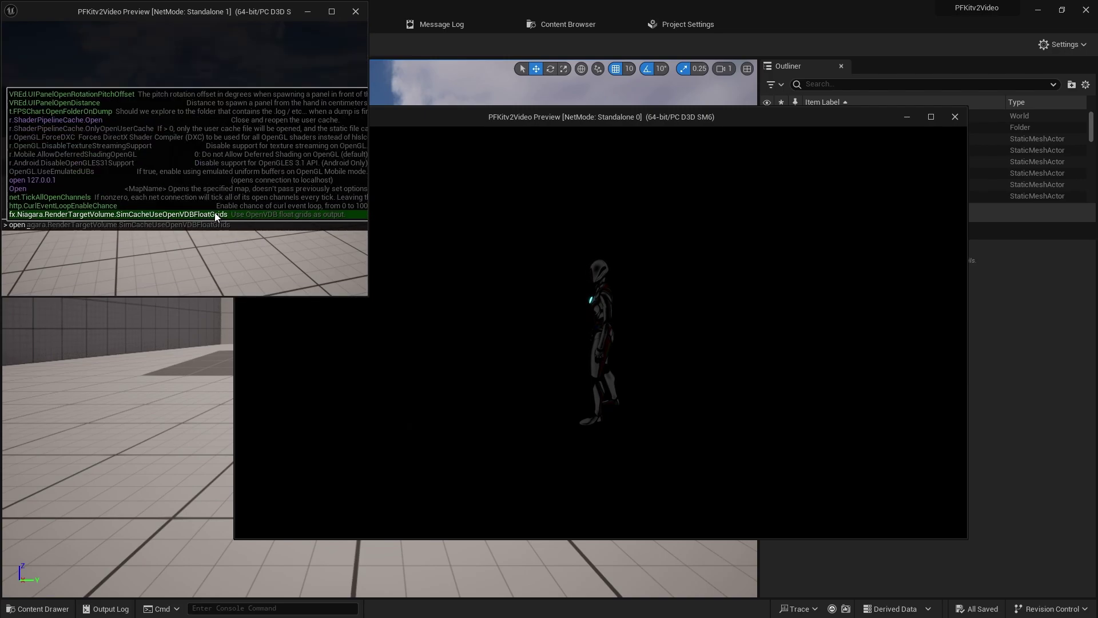
Step: Paste IPv4 address 20.185.31.13 from the PlayFab session page into the second client's console
key(super)
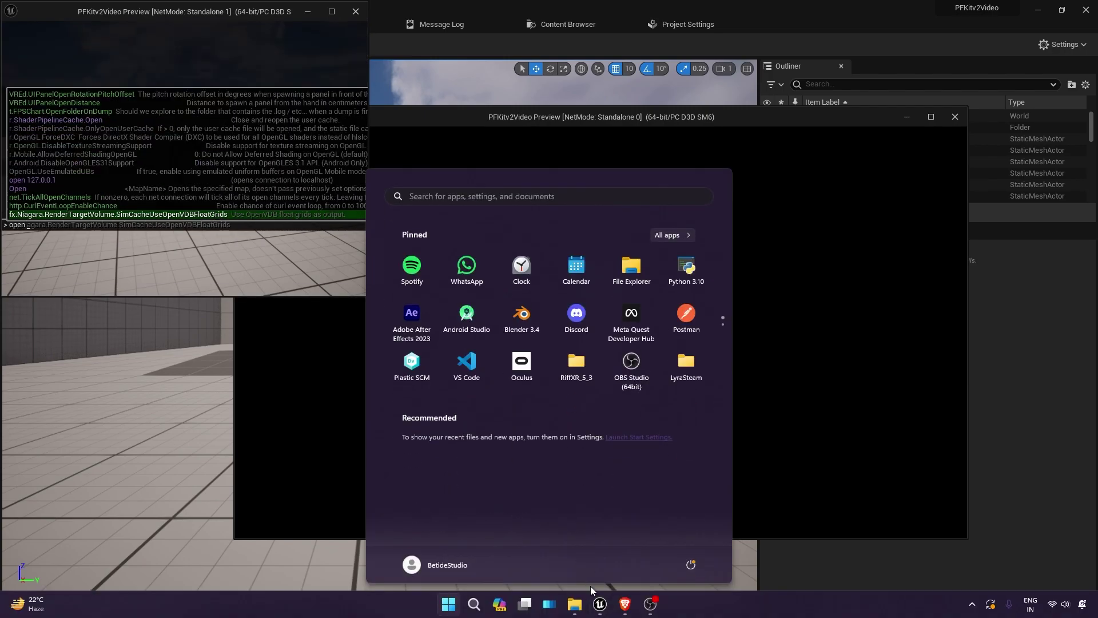
click(625, 604)
drag(318, 272, 350, 272)
key(ctrl+c)
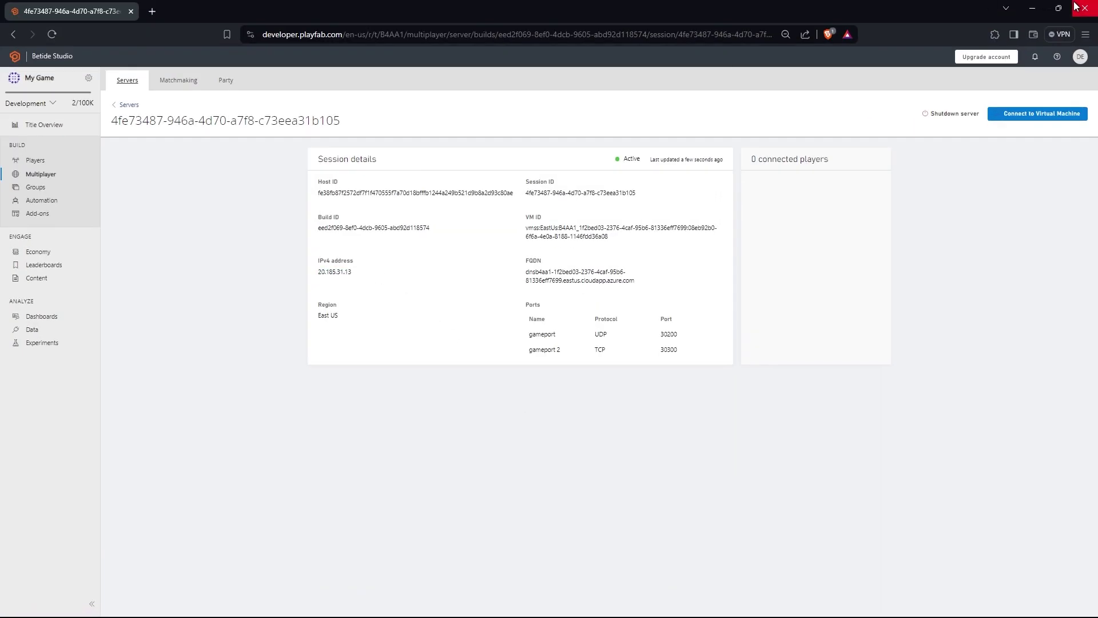
click(1033, 8)
key(ctrl+v)
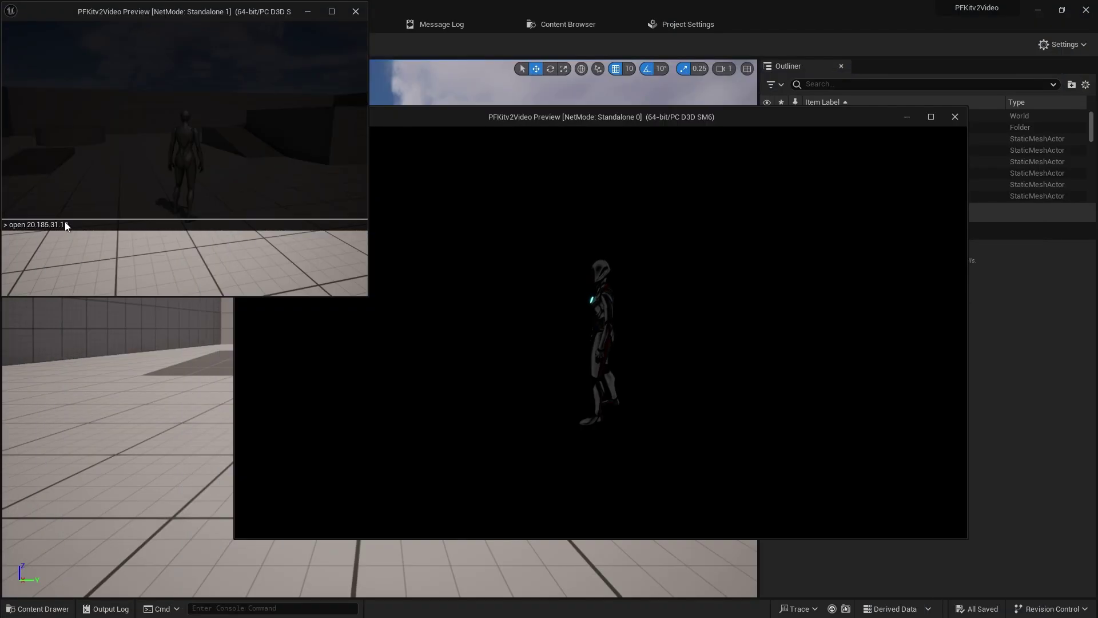
text(:)
Step: Append game port 30200 from PlayFab and join the second client to the server
key(super)
click(626, 607)
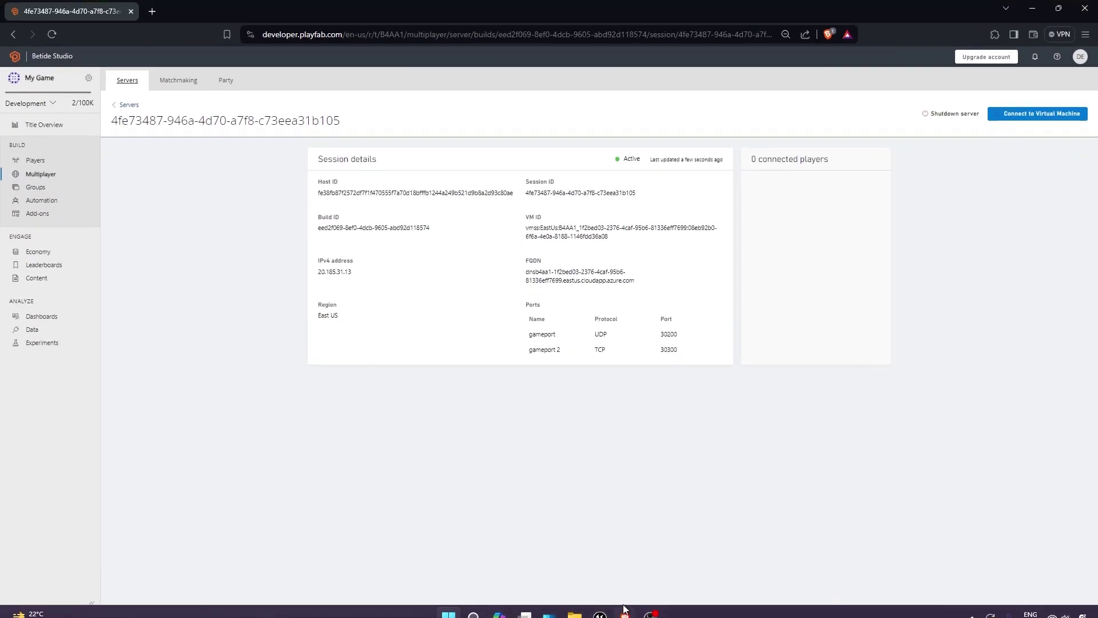
double_click(669, 334)
key(ctrl+c)
key(alt+Tab)
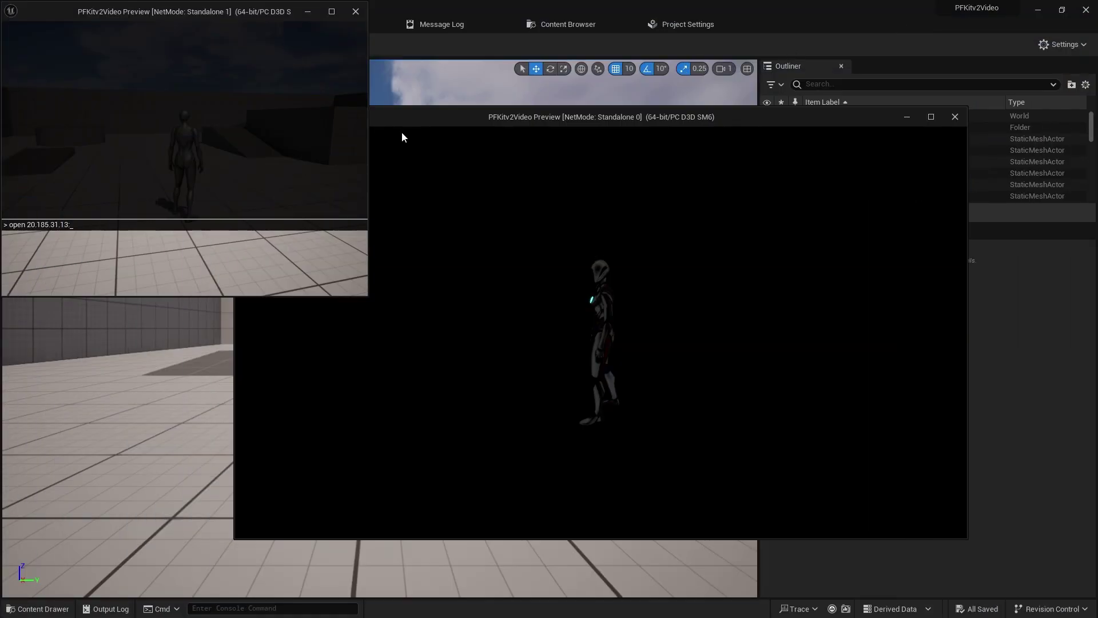
key(ctrl+v)
key(Return)
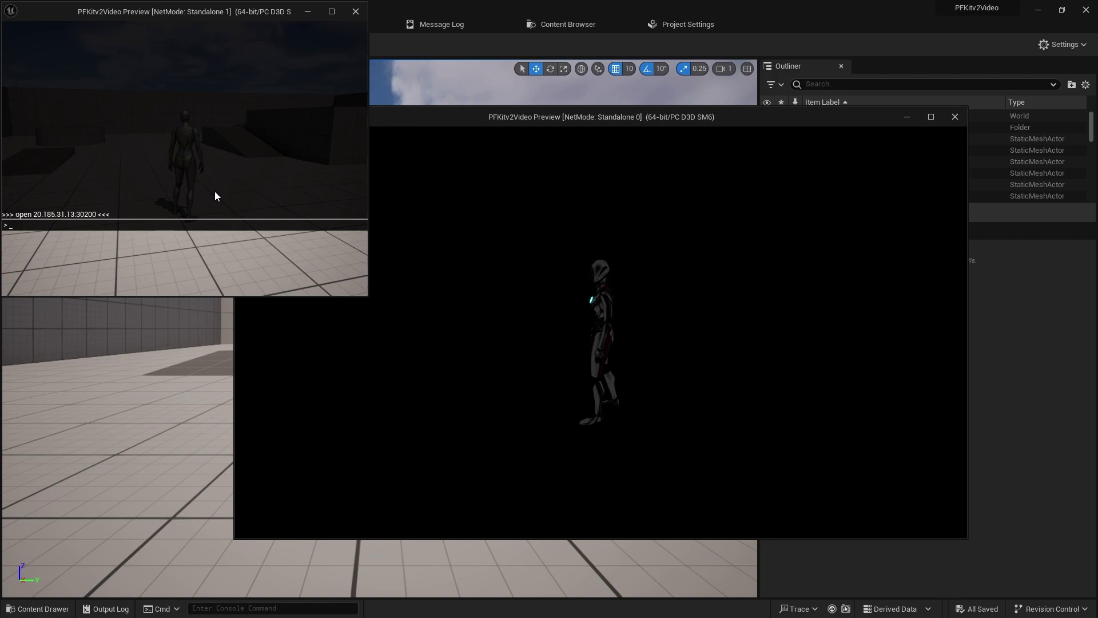